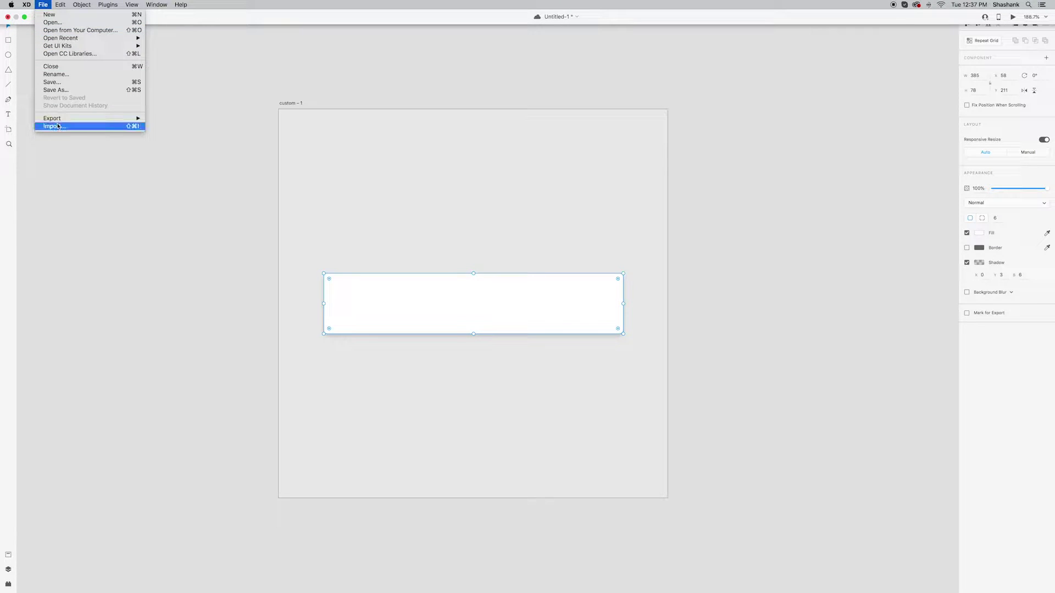
Step: Import the document, bell, person and gear icons onto the artboard
{"action": "left_click", "coordinate": [59, 127]}
{"action": "left_click_drag", "start_coordinate": [467, 83], "coordinate": [563, 52]}
{"action": "left_click", "coordinate": [643, 51], "text": "super"}
{"action": "left_click", "coordinate": [657, 193]}
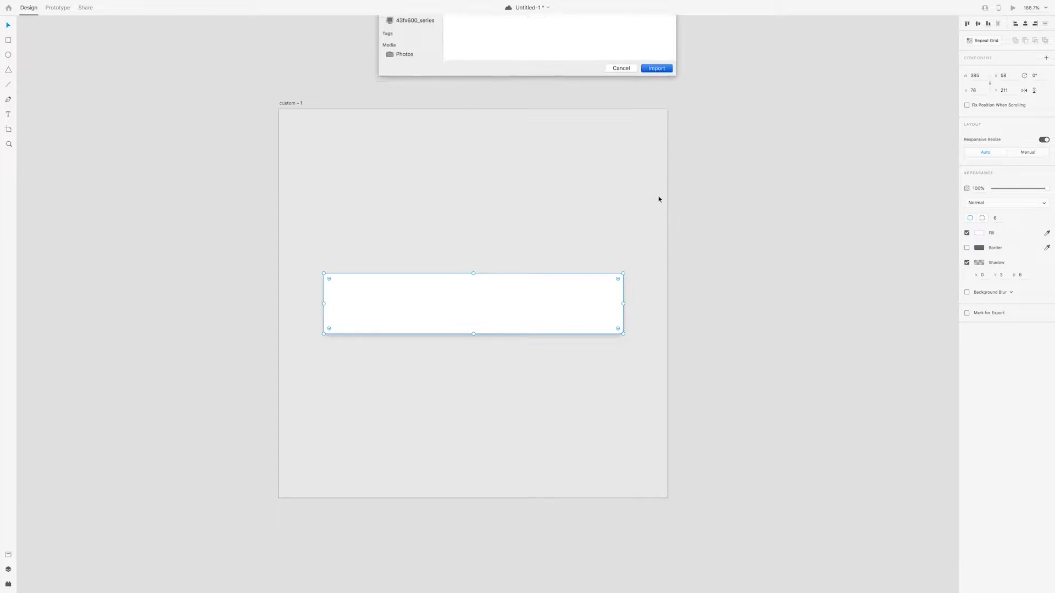
Step: Place the four imported icons inside the white bar and distribute them horizontally
{"action": "left_click_drag", "start_coordinate": [480, 306], "coordinate": [452, 301]}
{"action": "left_click_drag", "start_coordinate": [364, 385], "coordinate": [598, 302]}
{"action": "left_click", "coordinate": [1000, 25]}
{"action": "left_click", "coordinate": [553, 350]}
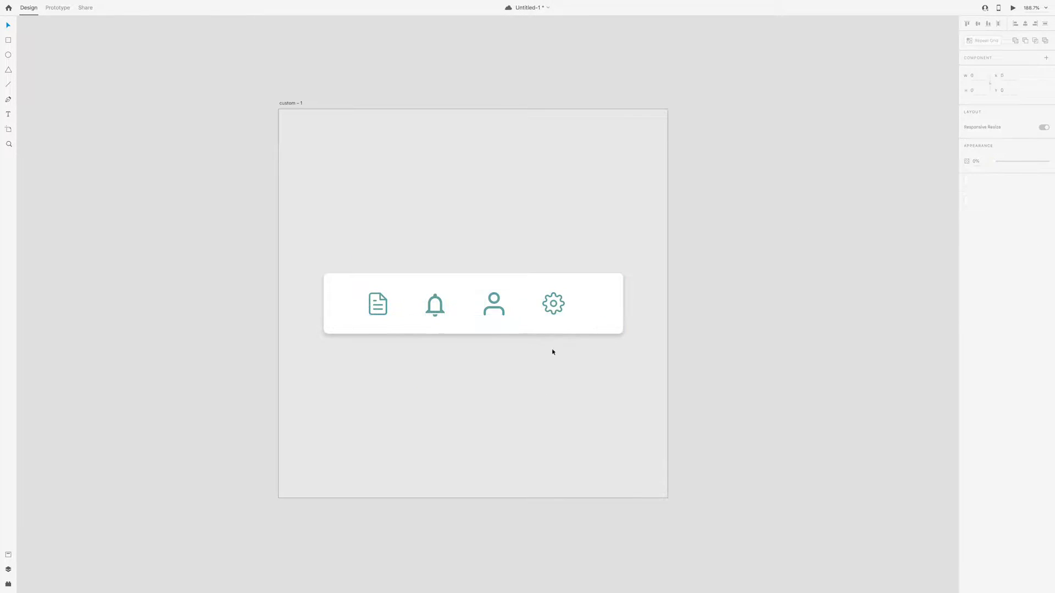
Step: Move the gear icon slightly right, then bottom-align and evenly redistribute all four icons
{"action": "left_click_drag", "start_coordinate": [556, 304], "coordinate": [567, 304]}
{"action": "left_click_drag", "start_coordinate": [357, 379], "coordinate": [589, 295]}
{"action": "left_click", "coordinate": [988, 24]}
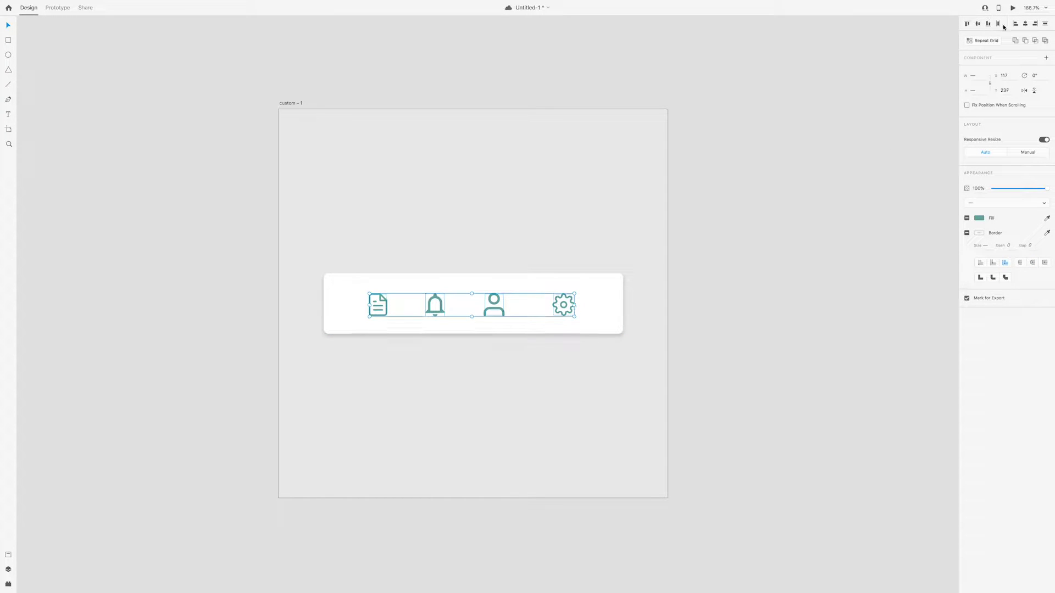
{"action": "left_click", "coordinate": [999, 24]}
Step: Raise the icon row slightly and extend the white bar downward to a height of about 85
{"action": "left_click_drag", "start_coordinate": [511, 310], "coordinate": [509, 302]}
{"action": "left_click", "coordinate": [476, 328]}
{"action": "left_click_drag", "start_coordinate": [473, 334], "coordinate": [473, 340]}
{"action": "left_click", "coordinate": [450, 372]}
Step: Add a "File" text label at size 14 and place it beneath the document icon
{"action": "left_click", "coordinate": [379, 305]}
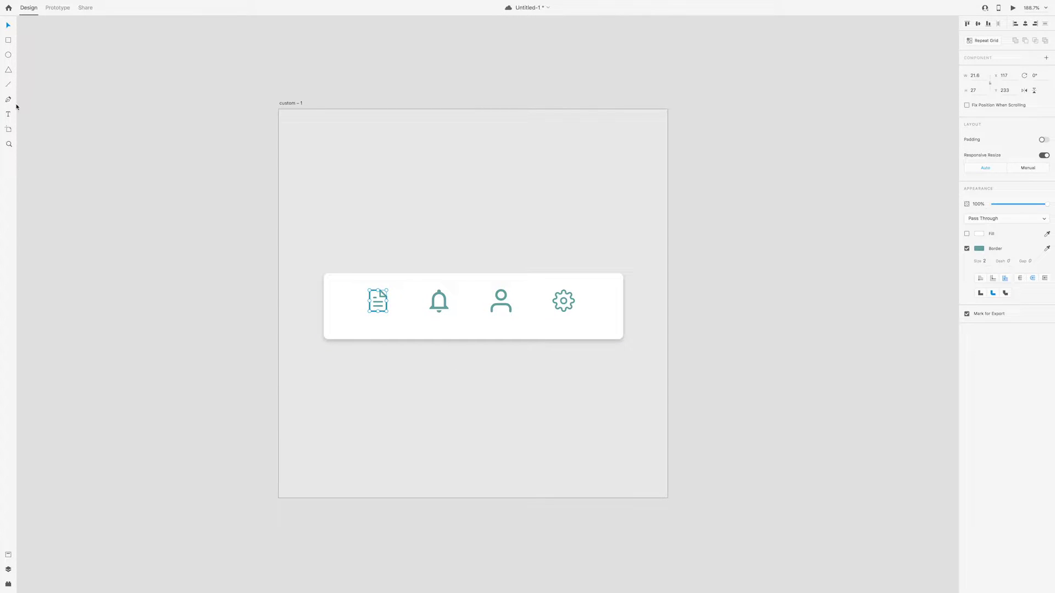
{"action": "left_click", "coordinate": [361, 379]}
{"action": "type", "text": "File"}
{"action": "key", "text": "ctrl+a"}
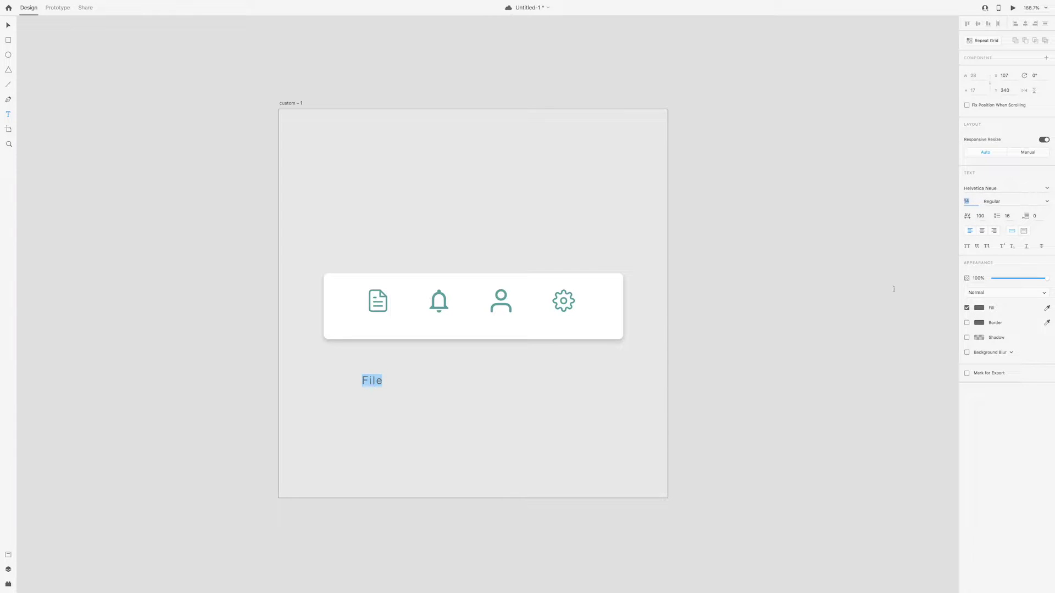
{"action": "left_click_drag", "start_coordinate": [371, 382], "coordinate": [440, 325]}
{"action": "key", "text": "ctrl+z"}
{"action": "left_click", "coordinate": [297, 306]}
{"action": "left_click", "coordinate": [381, 324]}
Step: Place a center-aligned copy of the label beneath the bell icon and change its text to "Alarm"
{"action": "left_click", "coordinate": [440, 324]}
{"action": "left_click", "coordinate": [981, 231]}
{"action": "double_click", "coordinate": [464, 323]}
{"action": "type", "text": "Alarm"}
{"action": "key", "text": "Escape"}
Step: Copy the label beneath the person and gear icons and reword the copies as "Profile" and "Settings"
{"action": "left_click_drag", "start_coordinate": [445, 323], "coordinate": [502, 325]}
{"action": "double_click", "coordinate": [505, 324]}
{"action": "type", "text": "Pr"}
{"action": "left_click_drag", "start_coordinate": [501, 323], "coordinate": [569, 325]}
{"action": "double_click", "coordinate": [569, 325]}
{"action": "type", "text": "Settings"}
{"action": "key", "text": "Escape"}
Step: Move the gear icon with its label outward to the right, and the document icon with its label outward to the left
{"action": "left_click", "coordinate": [565, 311], "text": "shift"}
{"action": "left_click_drag", "start_coordinate": [565, 311], "coordinate": [577, 311]}
{"action": "left_click", "coordinate": [379, 323]}
{"action": "left_click", "coordinate": [378, 310], "text": "shift"}
{"action": "left_click_drag", "start_coordinate": [378, 310], "coordinate": [368, 310]}
{"action": "left_click", "coordinate": [365, 370]}
Step: Distribute the four text labels evenly in the horizontal direction
{"action": "left_click", "coordinate": [368, 324]}
{"action": "left_click", "coordinate": [448, 325], "text": "shift"}
{"action": "left_click", "coordinate": [501, 324], "text": "shift"}
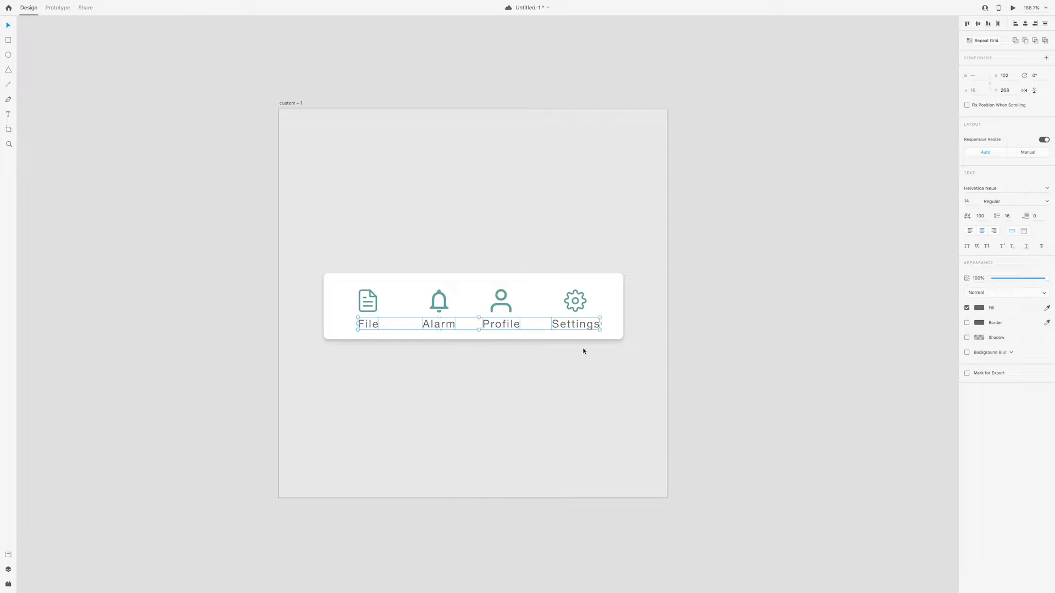
{"action": "left_click", "coordinate": [999, 23]}
{"action": "left_click", "coordinate": [373, 259]}
Step: Center the bell and person icons above the Alarm and Profile labels
{"action": "left_click", "coordinate": [432, 306]}
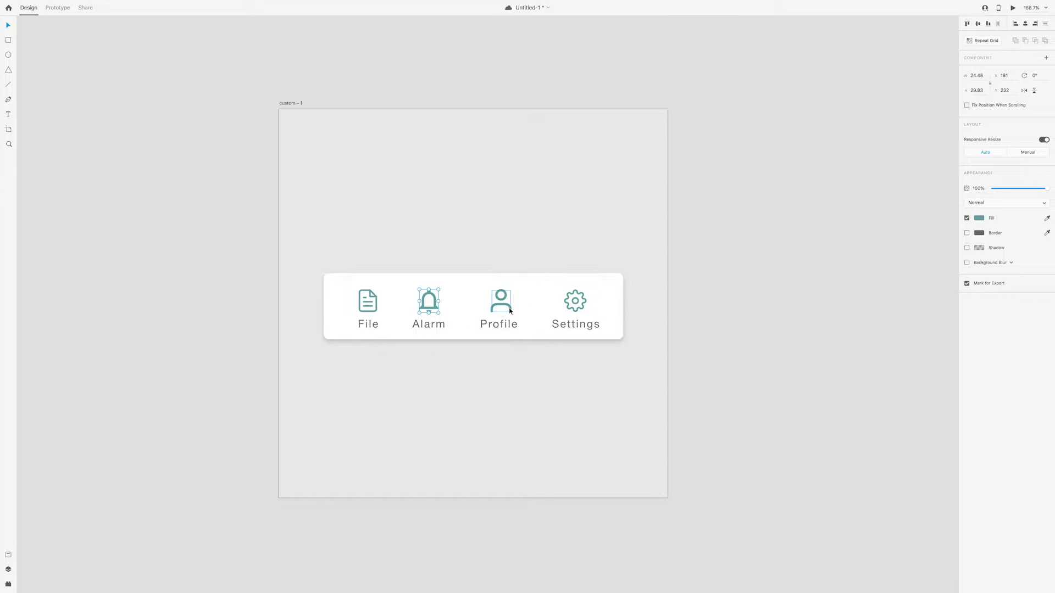
{"action": "left_click", "coordinate": [505, 309]}
{"action": "left_click", "coordinate": [483, 372]}
{"action": "left_click", "coordinate": [334, 314]}
Step: Shift all icons and labels together slightly left and up within the white bar
{"action": "left_click_drag", "start_coordinate": [367, 363], "coordinate": [607, 279]}
{"action": "left_click_drag", "start_coordinate": [589, 325], "coordinate": [584, 325]}
{"action": "left_click", "coordinate": [571, 386]}
Step: Lower all four labels slightly to widen the gap beneath the icons
{"action": "left_click", "coordinate": [365, 327]}
{"action": "left_click", "coordinate": [426, 324], "text": "shift"}
{"action": "left_click_drag", "start_coordinate": [426, 324], "coordinate": [428, 329]}
{"action": "left_click_drag", "start_coordinate": [498, 322], "coordinate": [498, 329]}
{"action": "left_click_drag", "start_coordinate": [579, 321], "coordinate": [579, 330]}
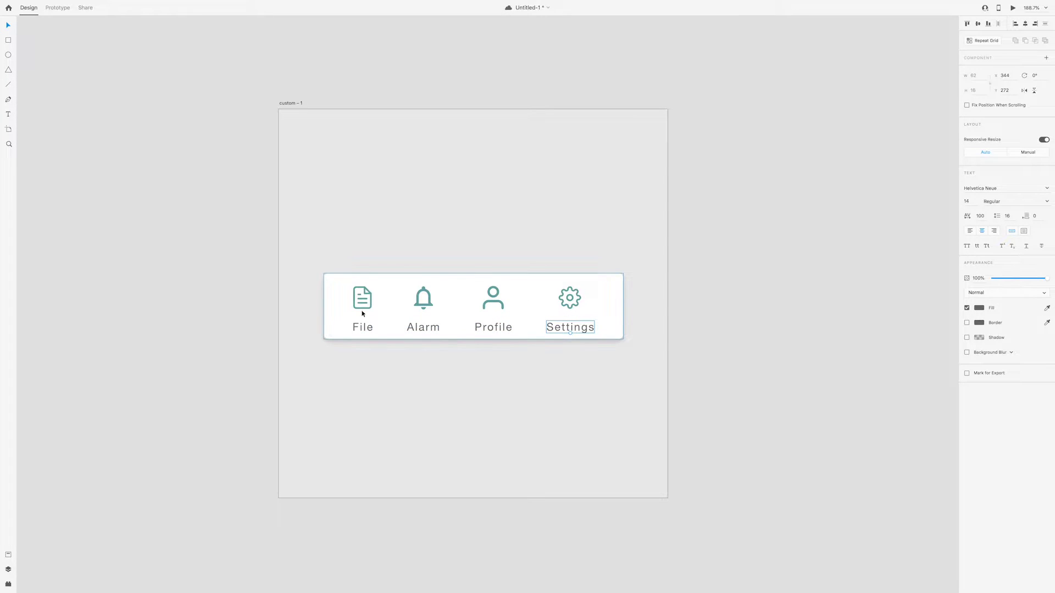
Step: Draw a 46 by 46 square over the document icon, filled with the icons' teal and with corner radius 8
{"action": "mouse_move", "coordinate": [345, 277]}
{"action": "left_mouse_down"}
{"action": "mouse_move", "coordinate": [386, 315]}
{"action": "mouse_move", "coordinate": [364, 299]}
{"action": "left_mouse_up"}
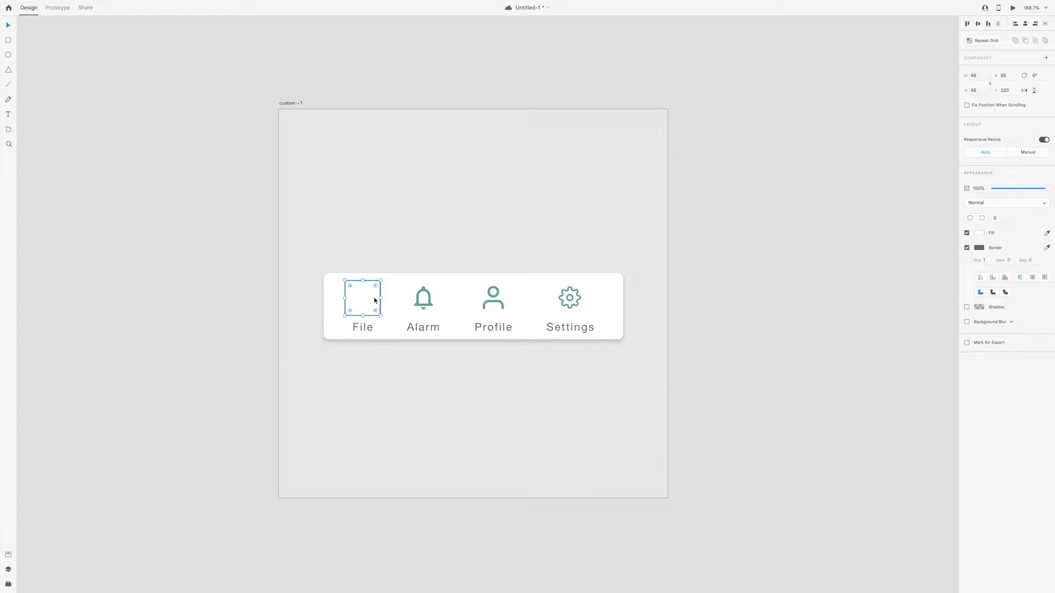
{"action": "left_click", "coordinate": [427, 307]}
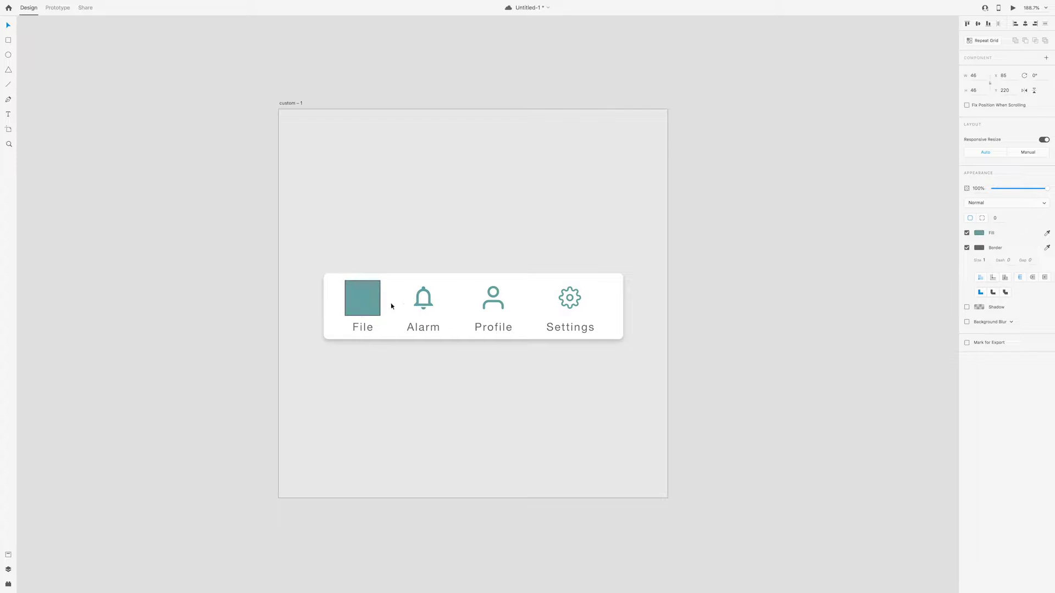
{"action": "left_click", "coordinate": [377, 288]}
{"action": "left_click", "coordinate": [388, 305]}
{"action": "left_click", "coordinate": [363, 301]}
Step: Send the teal square to the back of the stacking order
{"action": "right_click", "coordinate": [363, 299]}
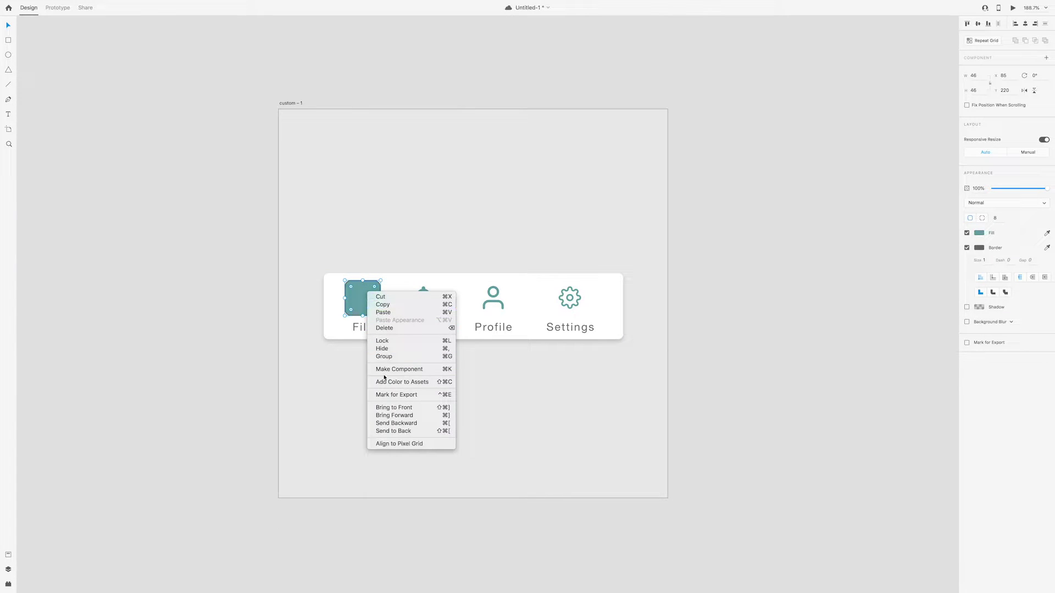
{"action": "left_click", "coordinate": [401, 424]}
{"action": "right_click", "coordinate": [367, 303]}
{"action": "left_click", "coordinate": [408, 426]}
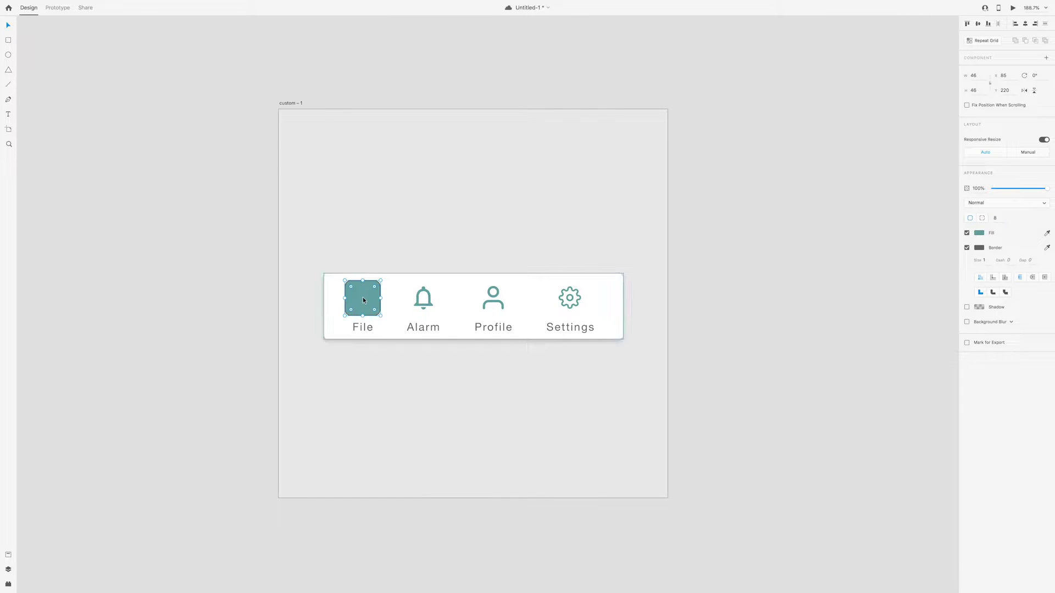
{"action": "right_click", "coordinate": [363, 301]}
{"action": "left_click", "coordinate": [404, 431]}
Step: Change the document icon's border color to white and send the white bar to the back
{"action": "left_click", "coordinate": [369, 295]}
{"action": "left_click", "coordinate": [979, 249]}
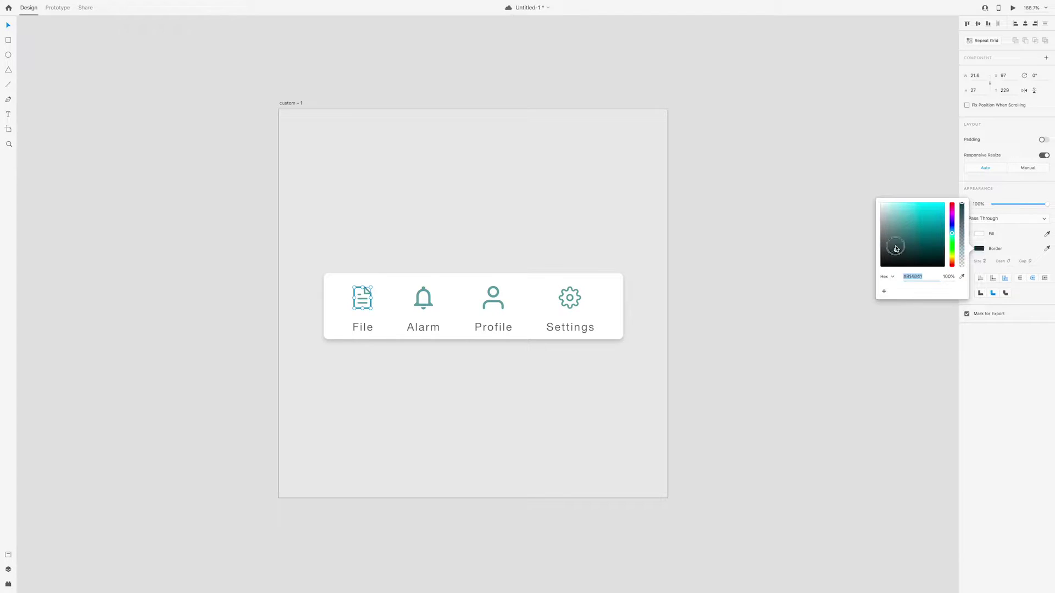
{"action": "right_click", "coordinate": [392, 293]}
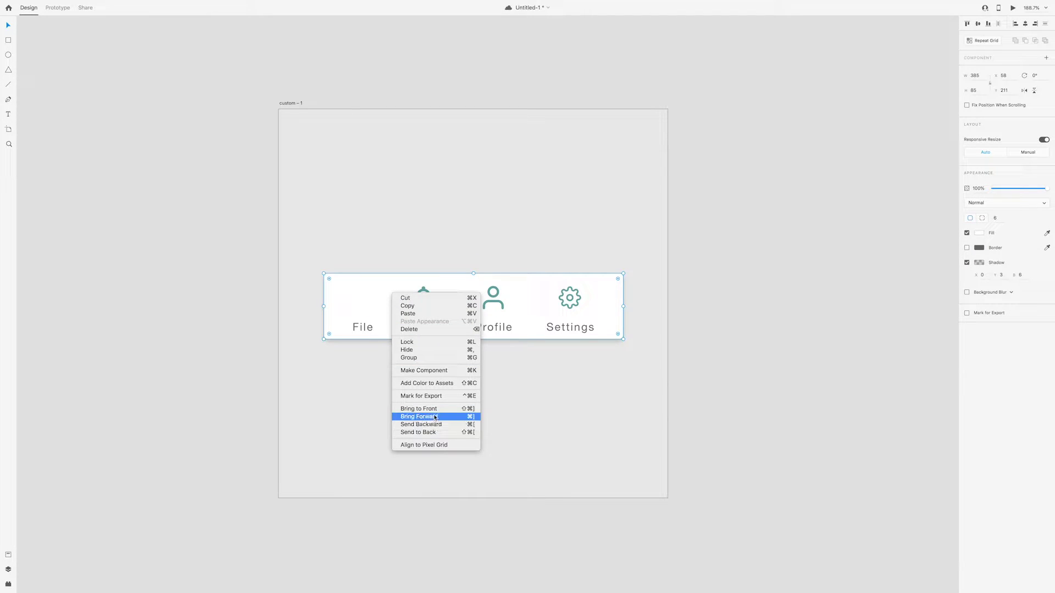
{"action": "left_click", "coordinate": [426, 433]}
Step: Remove the teal square's border and place copies of the square over the bell, person and gear icons
{"action": "left_click", "coordinate": [379, 286]}
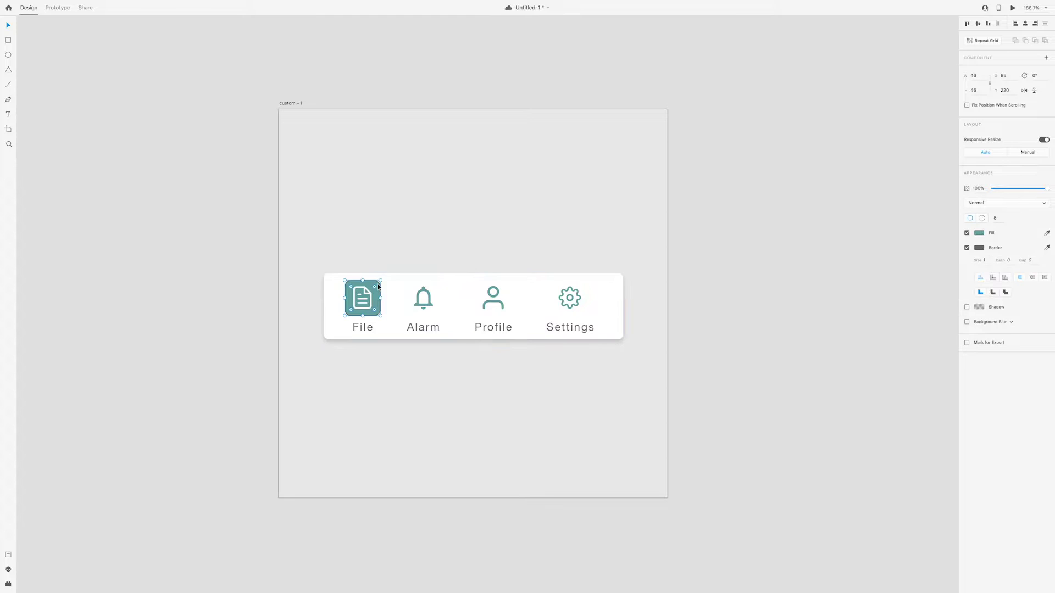
{"action": "left_click", "coordinate": [967, 248]}
{"action": "left_click_drag", "start_coordinate": [372, 285], "coordinate": [563, 289]}
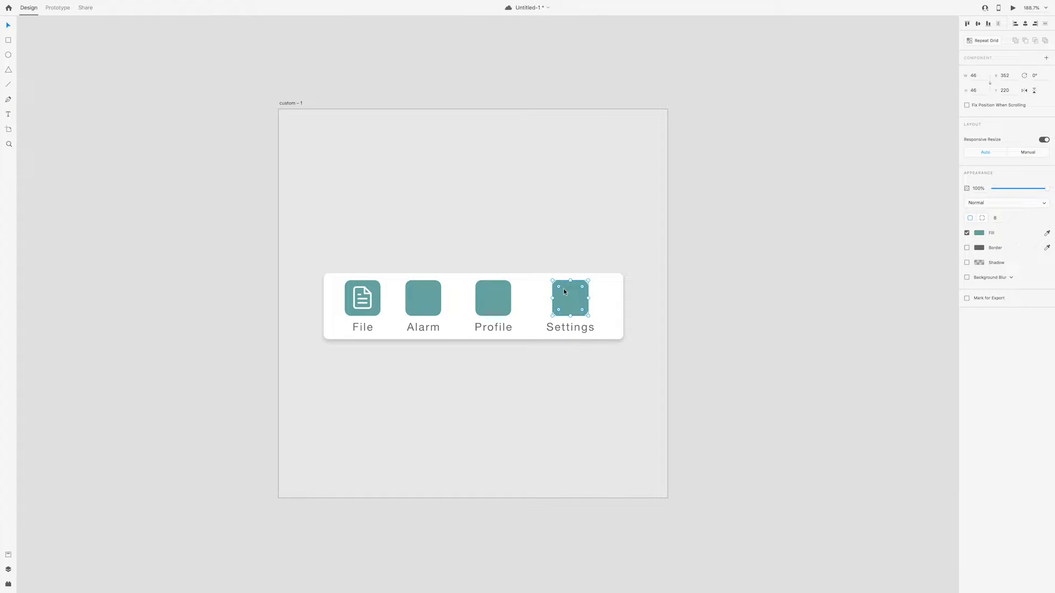
Step: Send the three copied teal squares behind the bell, person and gear icons
{"action": "left_click", "coordinate": [506, 284], "text": "shift"}
{"action": "left_click", "coordinate": [436, 285], "text": "shift"}
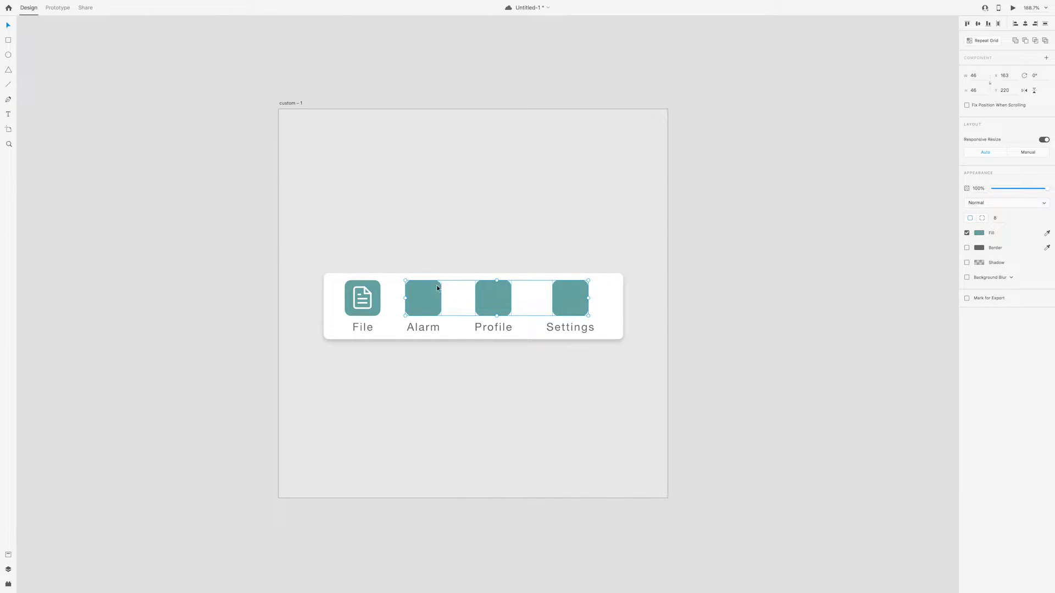
{"action": "right_click", "coordinate": [436, 285]}
{"action": "left_click", "coordinate": [471, 421]}
{"action": "left_click", "coordinate": [457, 309]}
Step: Recolor the bell icon's fill and the person and gear icons' borders white
{"action": "left_click", "coordinate": [429, 306]}
{"action": "left_click", "coordinate": [493, 300], "text": "shift"}
{"action": "left_click", "coordinate": [564, 303], "text": "shift"}
{"action": "left_click", "coordinate": [976, 220]}
{"action": "left_click", "coordinate": [496, 346]}
{"action": "left_click", "coordinate": [503, 305]}
{"action": "left_click", "coordinate": [564, 303], "text": "shift"}
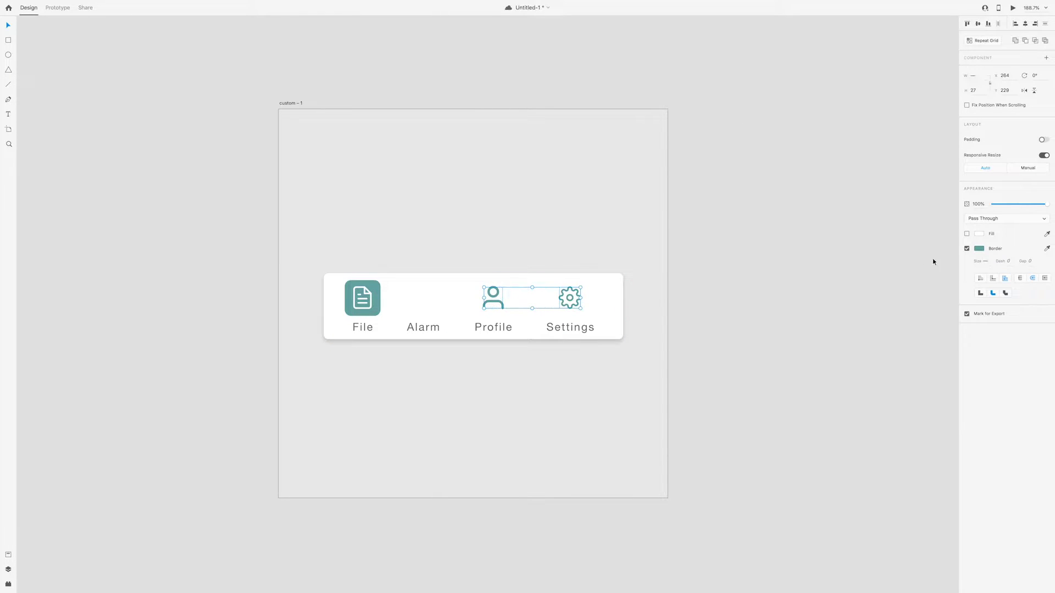
{"action": "left_click", "coordinate": [979, 249]}
{"action": "left_click", "coordinate": [624, 292]}
Step: Send the white bar to the back and enlarge it vertically to a height of about 99
{"action": "left_click", "coordinate": [605, 291]}
{"action": "right_click", "coordinate": [609, 292]}
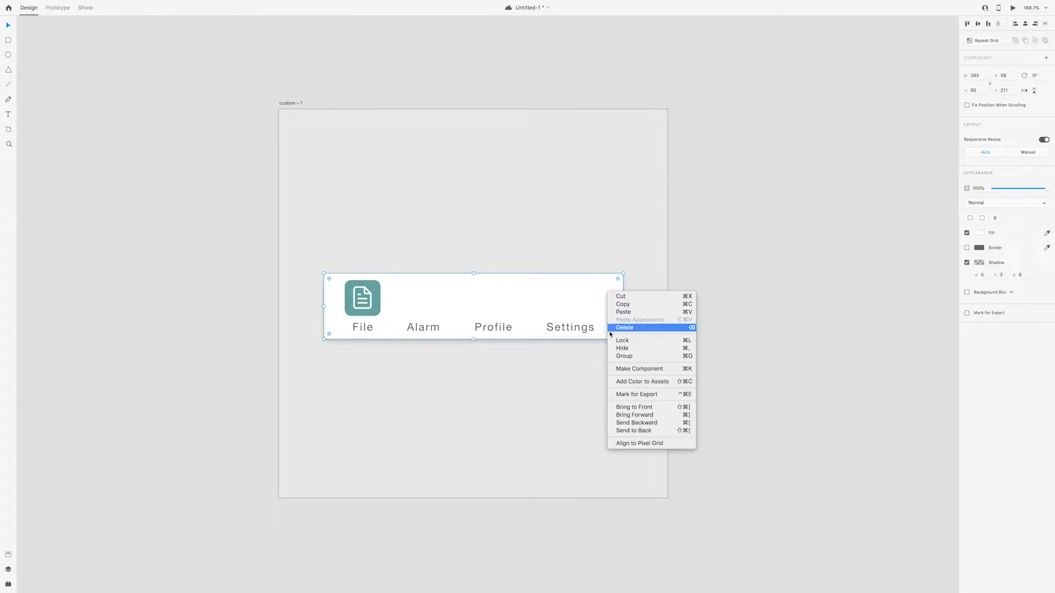
{"action": "left_click", "coordinate": [627, 423]}
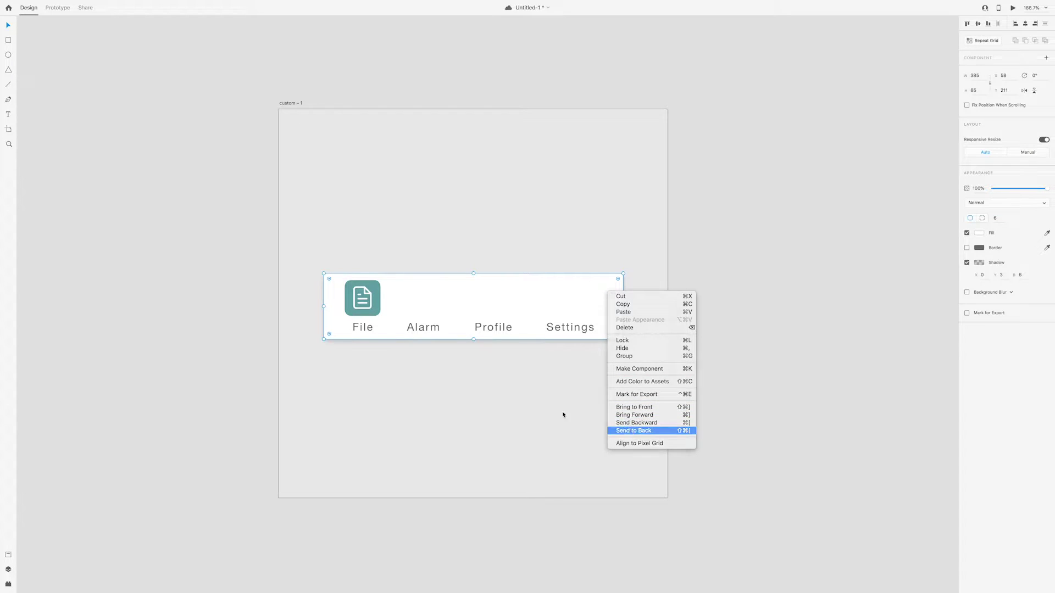
{"action": "left_click", "coordinate": [480, 275]}
{"action": "left_click_drag", "start_coordinate": [473, 273], "coordinate": [472, 268]}
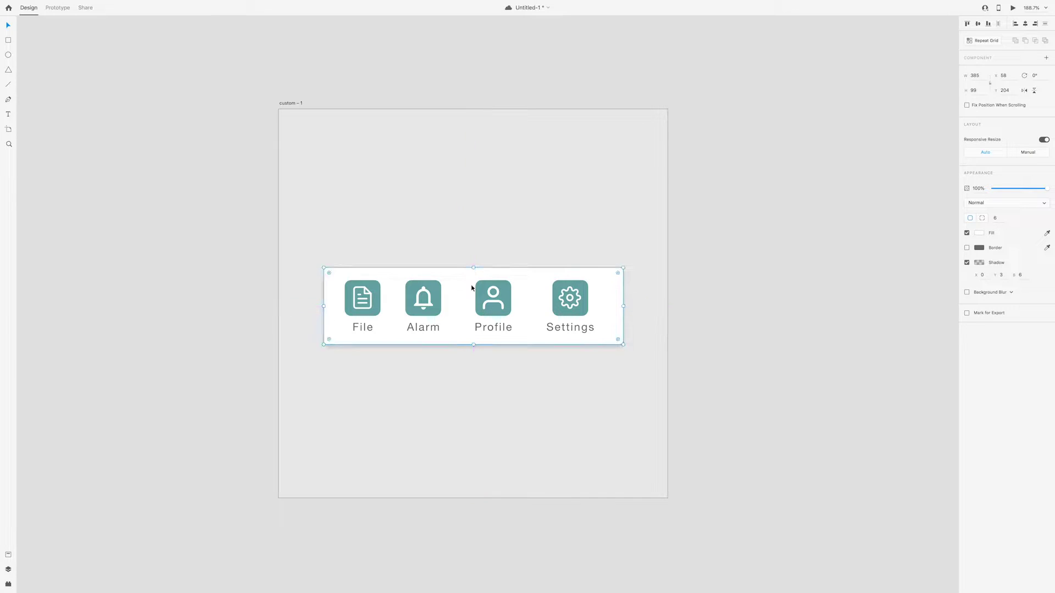
Step: Group the bell icon with its square and Alarm label, and the person icon with its square and Profile label
{"action": "left_click", "coordinate": [432, 312]}
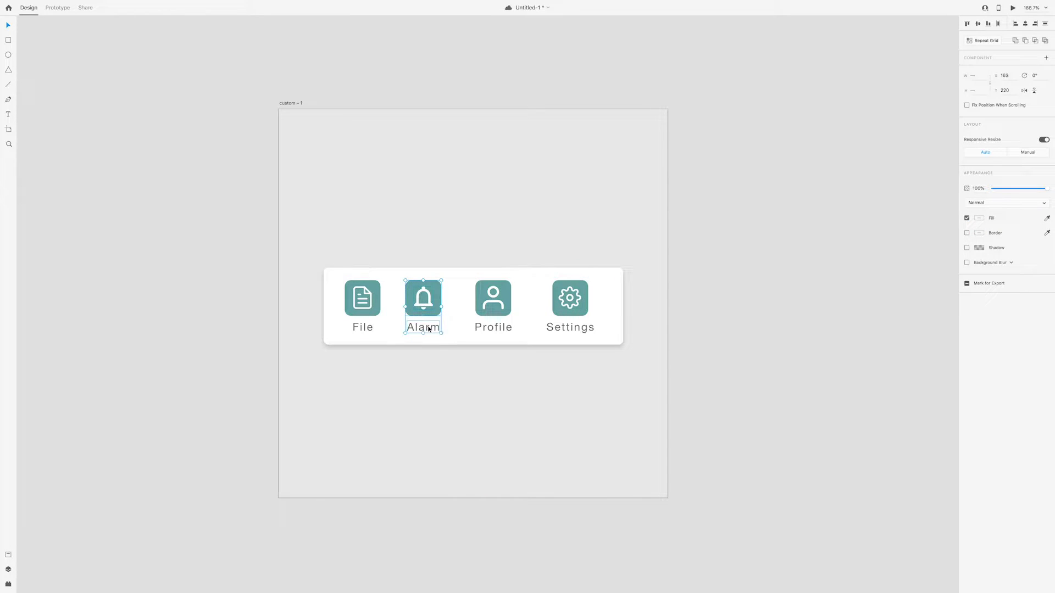
{"action": "right_click", "coordinate": [433, 330]}
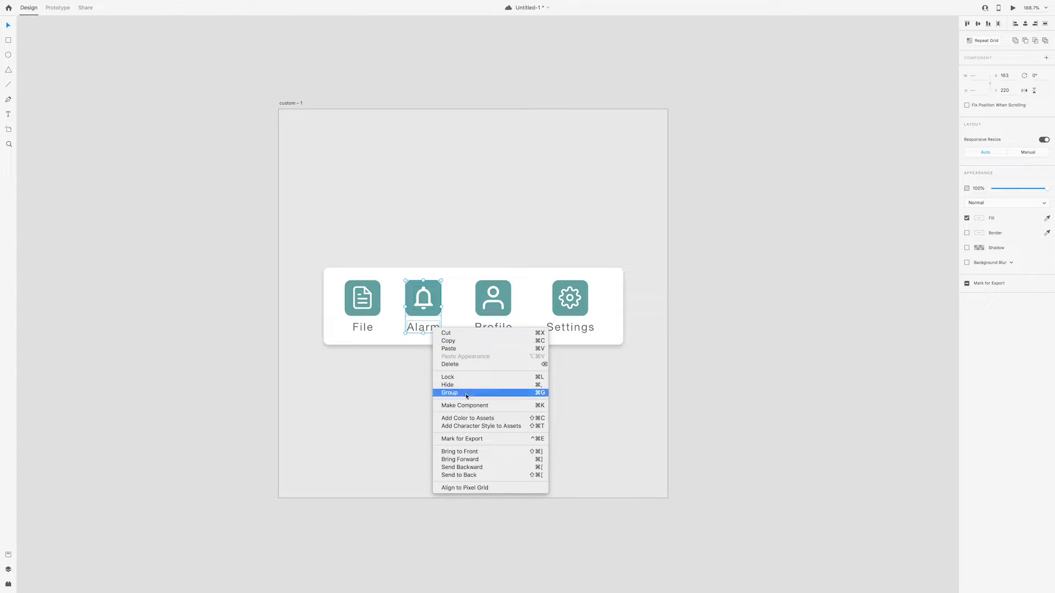
{"action": "left_click", "coordinate": [467, 393]}
{"action": "left_click", "coordinate": [488, 305]}
{"action": "right_click", "coordinate": [489, 301]}
{"action": "left_click", "coordinate": [511, 373]}
{"action": "right_click", "coordinate": [494, 322]}
{"action": "left_click", "coordinate": [513, 387]}
Step: Group the gear icon with its square and Settings label, and the document icon with its square and File label
{"action": "left_click", "coordinate": [570, 306]}
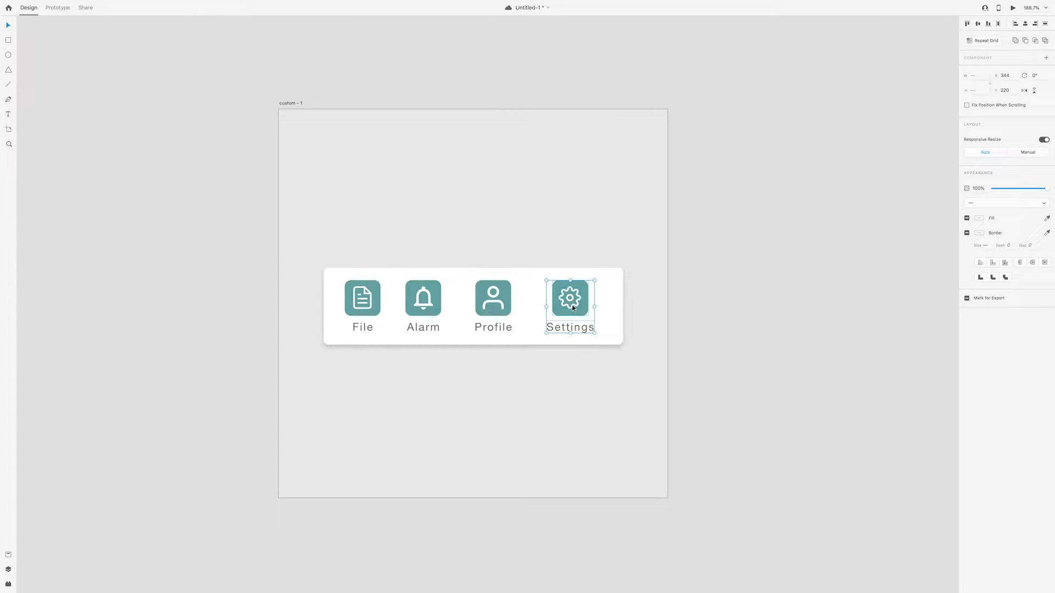
{"action": "right_click", "coordinate": [572, 307]}
{"action": "left_click", "coordinate": [363, 327]}
{"action": "left_click", "coordinate": [369, 306], "text": "shift"}
{"action": "right_click", "coordinate": [376, 292]}
{"action": "left_click", "coordinate": [385, 358]}
Step: Distribute the four icon groups evenly in the horizontal direction and nudge them into position within the bar
{"action": "left_click", "coordinate": [423, 300], "text": "shift"}
{"action": "left_click", "coordinate": [493, 300], "text": "shift"}
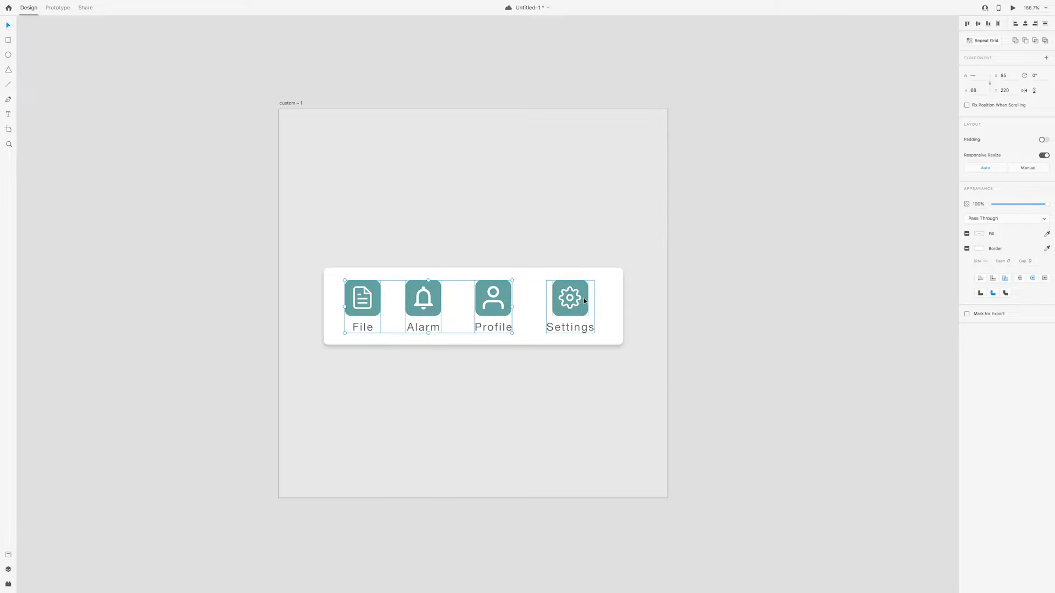
{"action": "left_click", "coordinate": [999, 25]}
{"action": "left_click_drag", "start_coordinate": [575, 300], "coordinate": [576, 301]}
{"action": "left_click", "coordinate": [528, 395]}
{"action": "left_click", "coordinate": [461, 342]}
{"action": "left_click_drag", "start_coordinate": [462, 340], "coordinate": [462, 339]}
{"action": "left_click", "coordinate": [506, 326]}
Step: Ungroup the four icon-and-label groups
{"action": "left_click_drag", "start_coordinate": [491, 418], "coordinate": [393, 407]}
{"action": "left_click", "coordinate": [342, 306]}
{"action": "left_click", "coordinate": [279, 317]}
{"action": "left_click", "coordinate": [402, 317]}
{"action": "left_click", "coordinate": [465, 310]}
{"action": "left_click", "coordinate": [277, 301], "text": "shift"}
{"action": "right_click", "coordinate": [354, 284]}
{"action": "left_click", "coordinate": [374, 356]}
{"action": "left_click", "coordinate": [270, 360]}
{"action": "scroll", "coordinate": [297, 371], "scroll_direction": "right", "scroll_amount": 1}
Step: Move the four labels down to Y 300 and set their opacity to 0%
{"action": "left_click", "coordinate": [276, 321]}
{"action": "left_click", "coordinate": [328, 320], "text": "shift"}
{"action": "left_click", "coordinate": [401, 319], "text": "shift"}
{"action": "left_click", "coordinate": [463, 319], "text": "shift"}
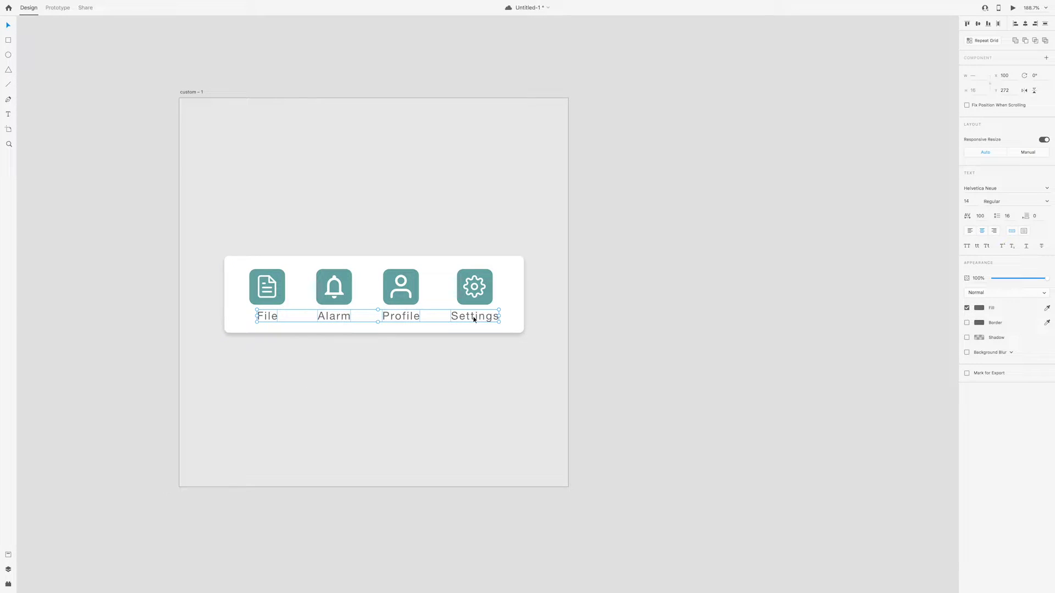
{"action": "left_click_drag", "start_coordinate": [474, 320], "coordinate": [477, 341]}
{"action": "left_click_drag", "start_coordinate": [1053, 279], "coordinate": [947, 287]}
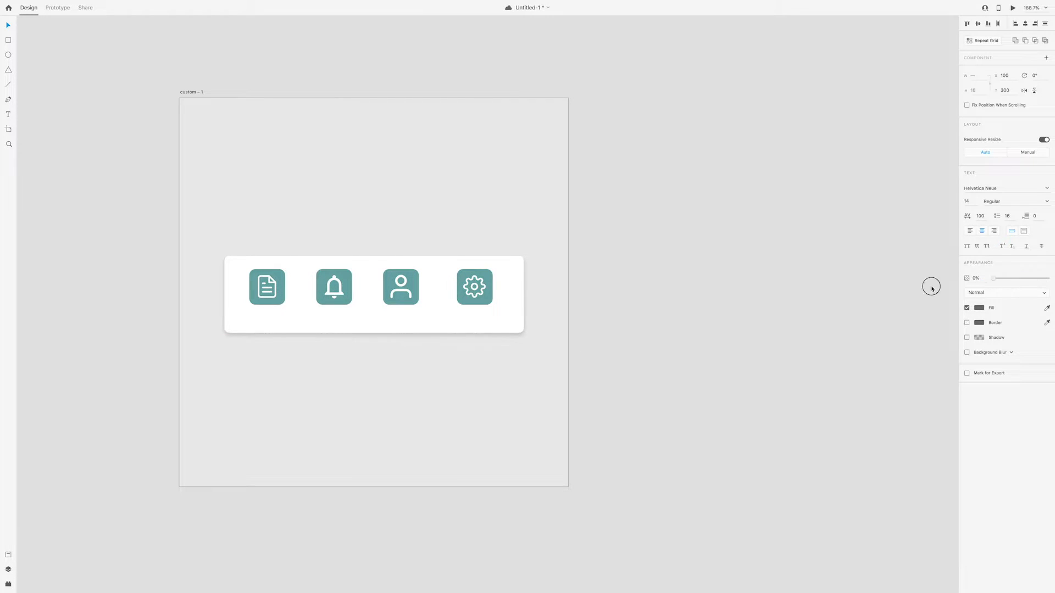
{"action": "left_click", "coordinate": [276, 297]}
{"action": "left_click", "coordinate": [276, 288]}
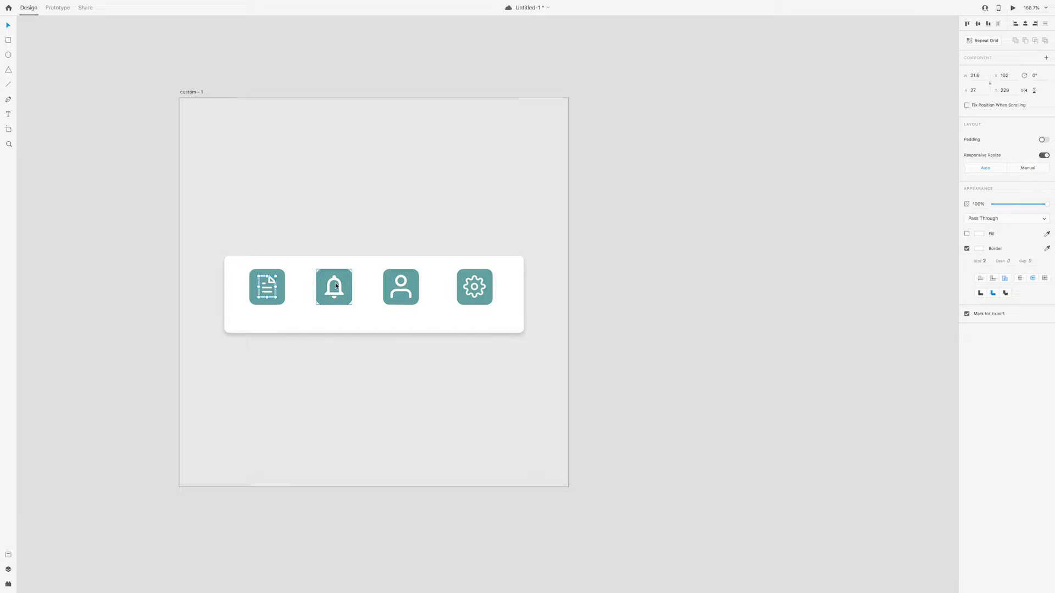
{"action": "left_click", "coordinate": [334, 287], "text": "shift"}
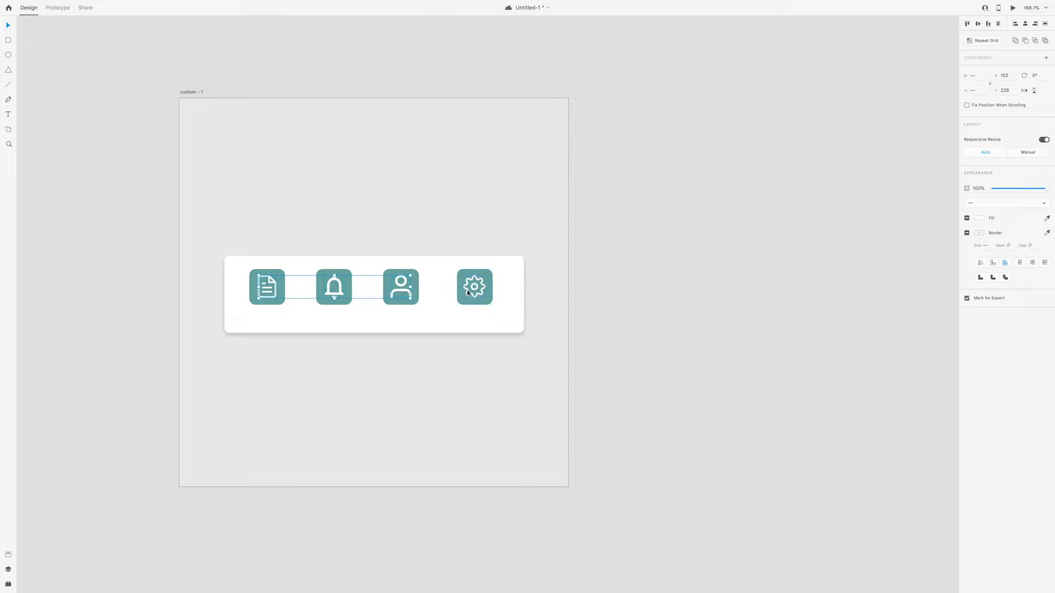
{"action": "left_click", "coordinate": [550, 296]}
Step: Recolor the gear and person icons with the teal sampled from the squares
{"action": "left_click", "coordinate": [488, 286]}
{"action": "left_click", "coordinate": [1047, 249]}
{"action": "left_click", "coordinate": [469, 276]}
{"action": "left_click", "coordinate": [463, 275]}
Step: Set the bell icon's border color to the teal sampled from its square
{"action": "left_click", "coordinate": [336, 285]}
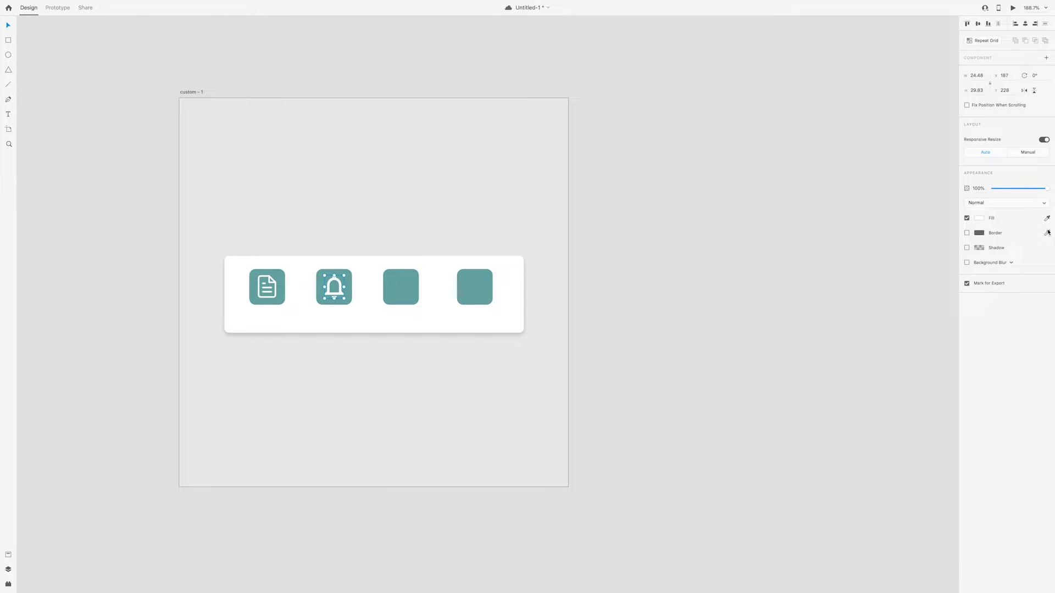
{"action": "left_click", "coordinate": [1047, 233]}
{"action": "left_click", "coordinate": [352, 271]}
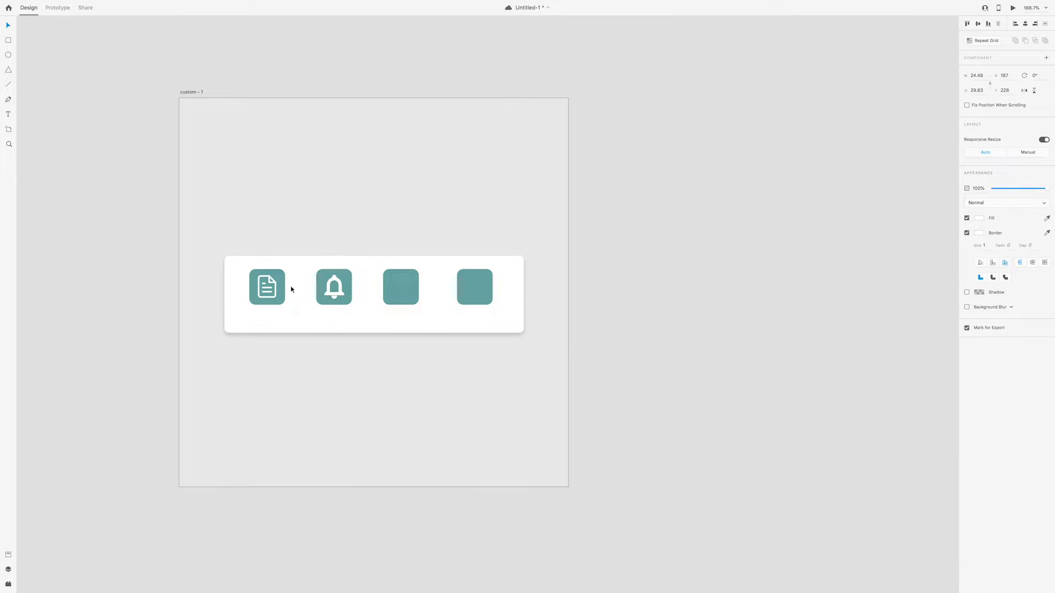
{"action": "left_click", "coordinate": [1047, 233]}
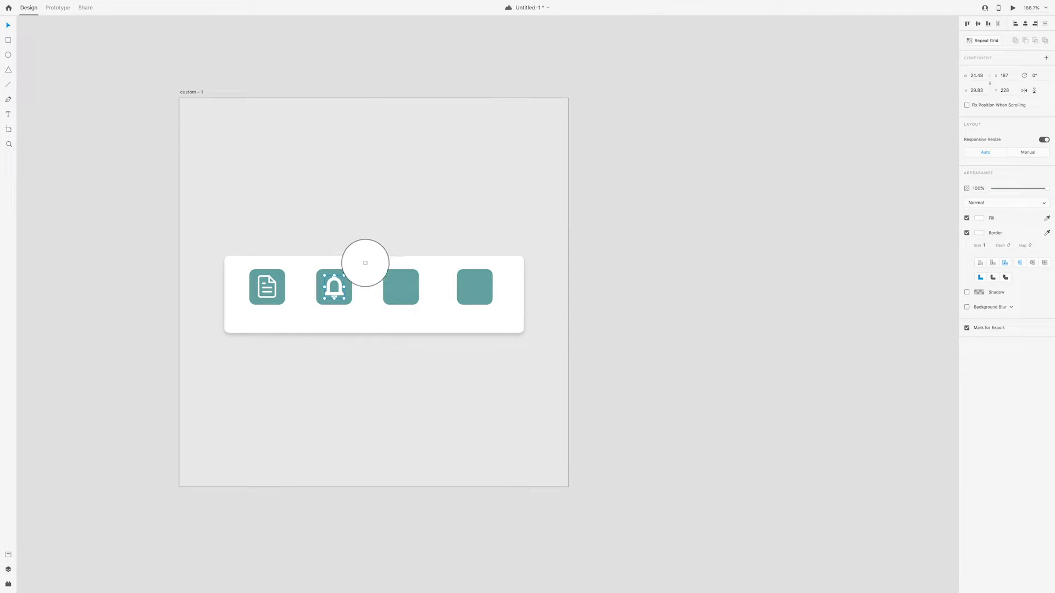
{"action": "left_click", "coordinate": [332, 269]}
Step: Apply the sampled teal to the document icon's border and the bell icon's fill
{"action": "left_click", "coordinate": [275, 284]}
{"action": "left_click", "coordinate": [1047, 248]}
{"action": "left_click", "coordinate": [278, 283]}
{"action": "left_click", "coordinate": [345, 282]}
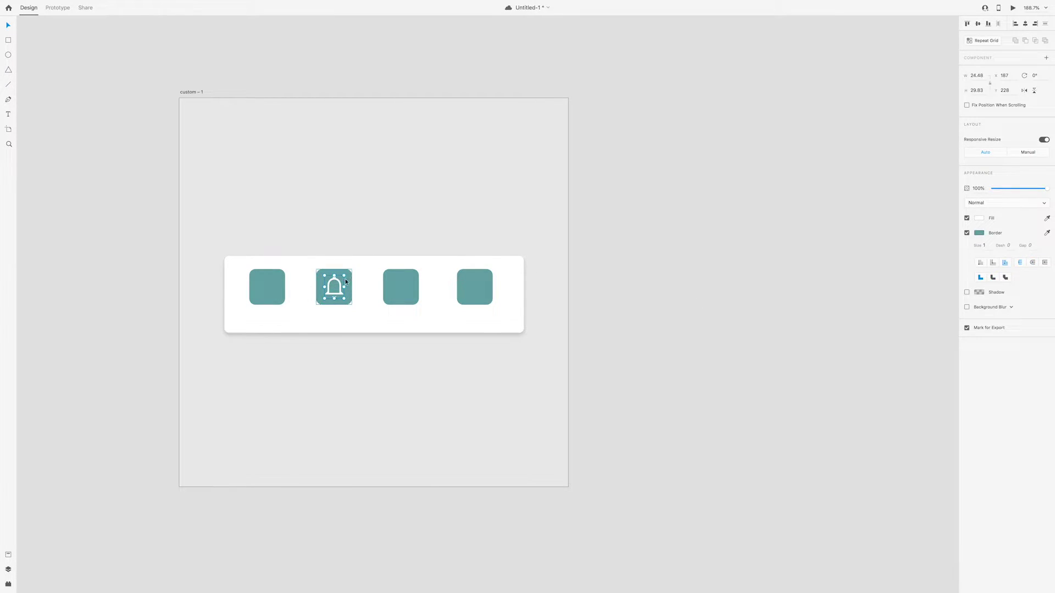
{"action": "left_click", "coordinate": [1048, 218]}
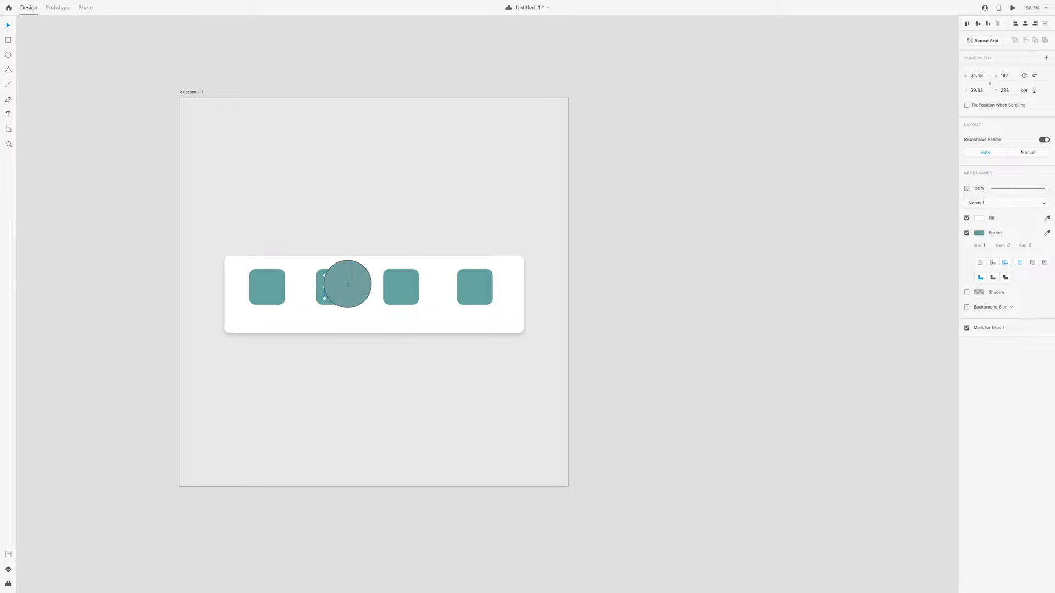
{"action": "left_click", "coordinate": [346, 282]}
Step: Shrink the four teal background squares to small 5 × 5 dots at their lower-left corners
{"action": "left_click_drag", "start_coordinate": [279, 274], "coordinate": [254, 295]}
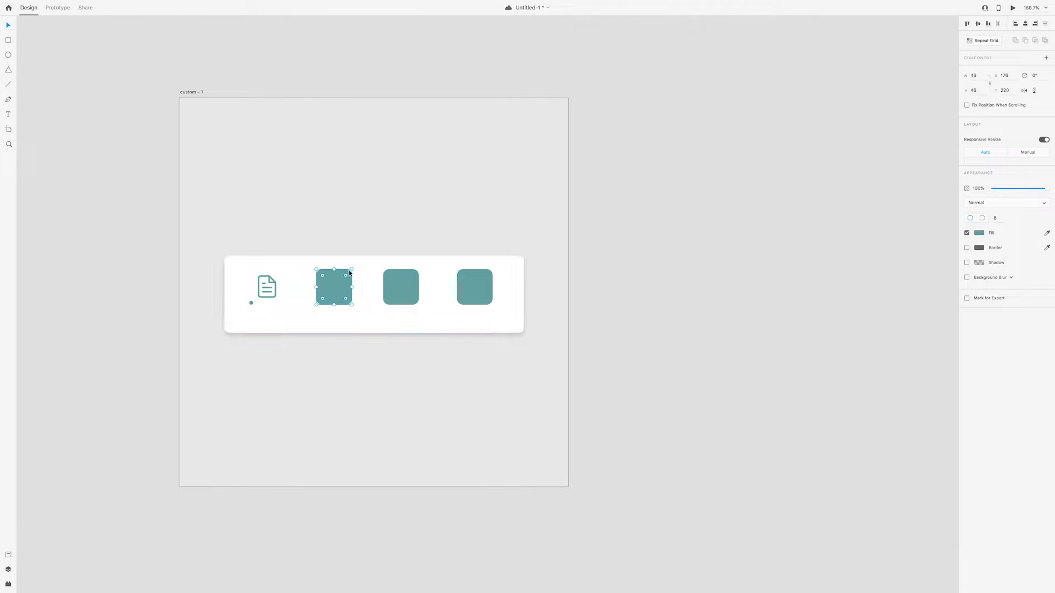
{"action": "left_click_drag", "start_coordinate": [351, 269], "coordinate": [320, 287]}
{"action": "left_click", "coordinate": [389, 286]}
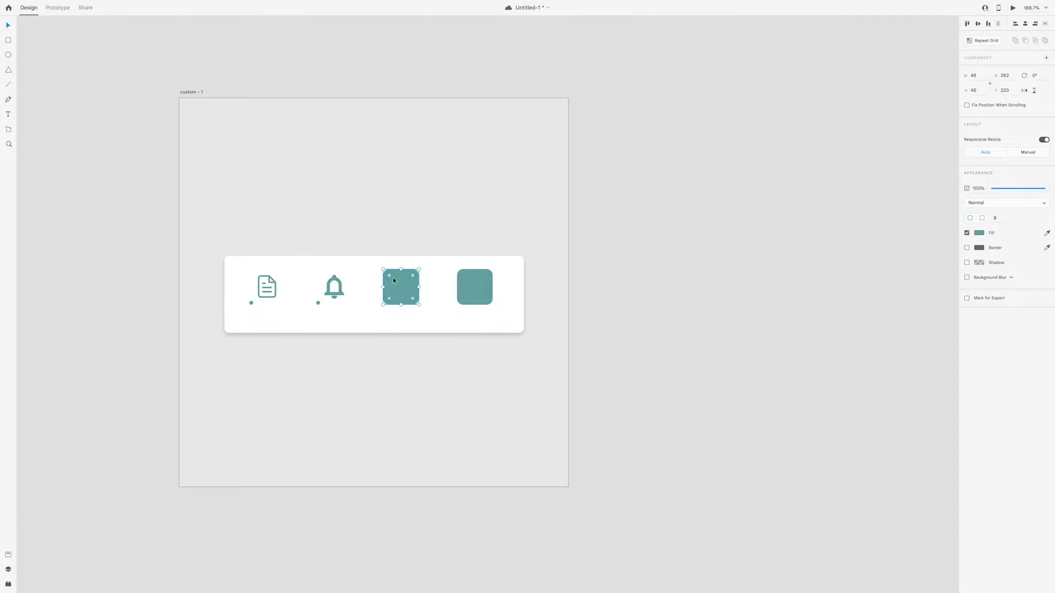
{"action": "left_click_drag", "start_coordinate": [418, 269], "coordinate": [386, 301]}
{"action": "left_click", "coordinate": [491, 275]}
{"action": "left_click_drag", "start_coordinate": [494, 273], "coordinate": [460, 302]}
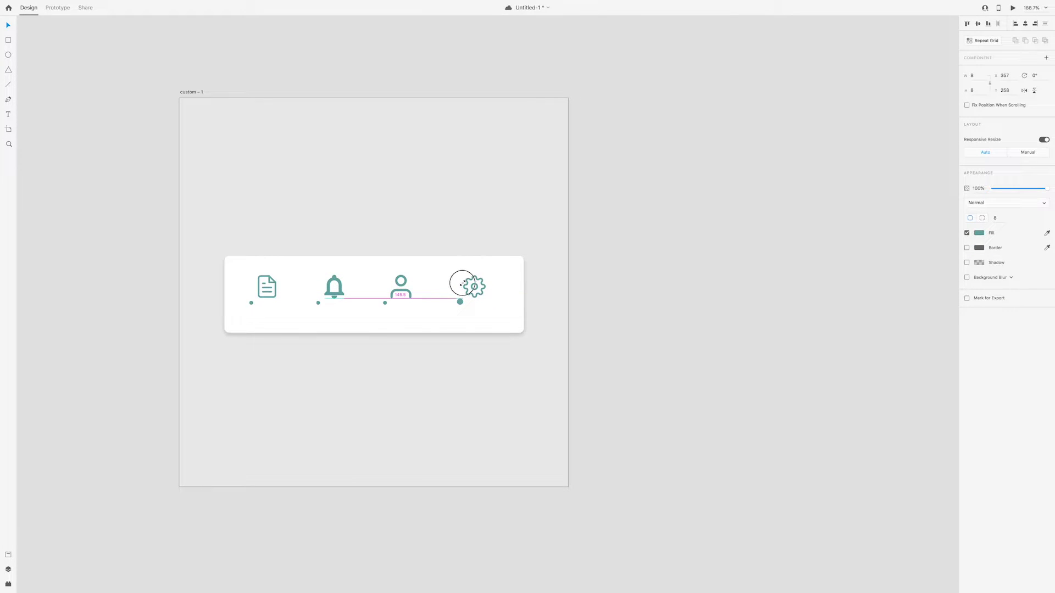
Step: Set the opacity of the small teal dots to 0%
{"action": "left_click", "coordinate": [385, 303], "text": "shift"}
{"action": "left_click", "coordinate": [318, 303], "text": "shift"}
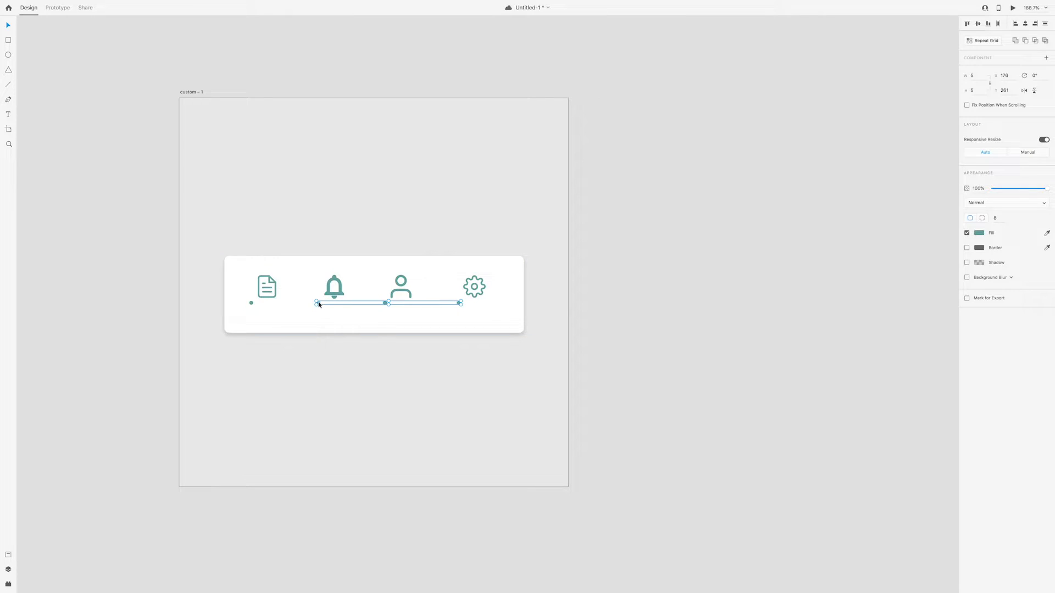
{"action": "left_click_drag", "start_coordinate": [1048, 189], "coordinate": [297, 376]}
{"action": "left_click", "coordinate": [297, 376]}
Step: Move the document, bell, person and gear icons down together by 10 to center them in the bar
{"action": "left_click", "coordinate": [273, 289]}
{"action": "left_click", "coordinate": [334, 287], "text": "shift"}
{"action": "left_click", "coordinate": [401, 286], "text": "shift"}
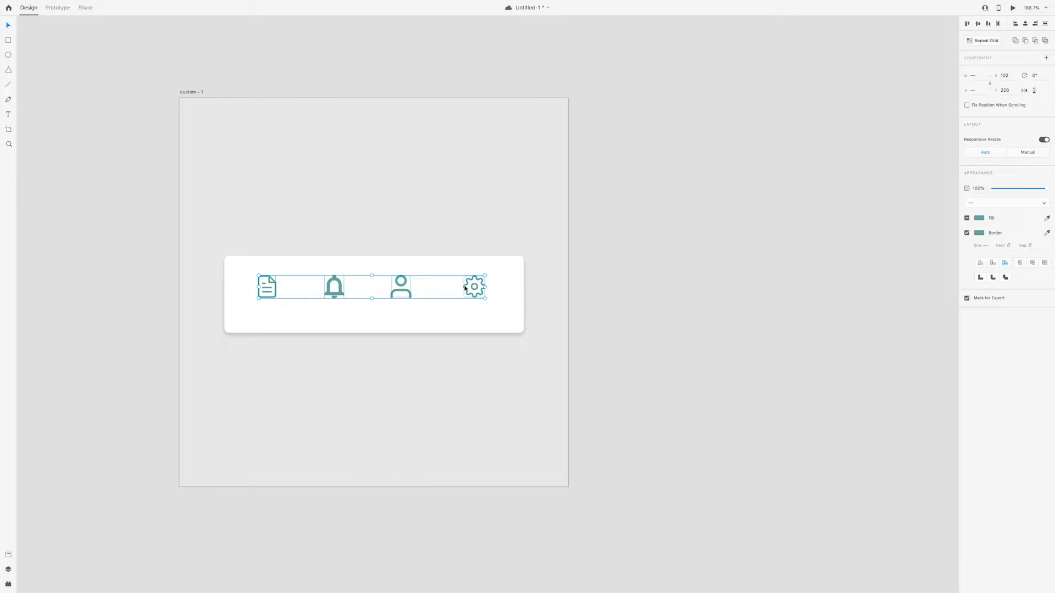
{"action": "key", "text": "shift+Down"}
{"action": "left_click", "coordinate": [379, 357]}
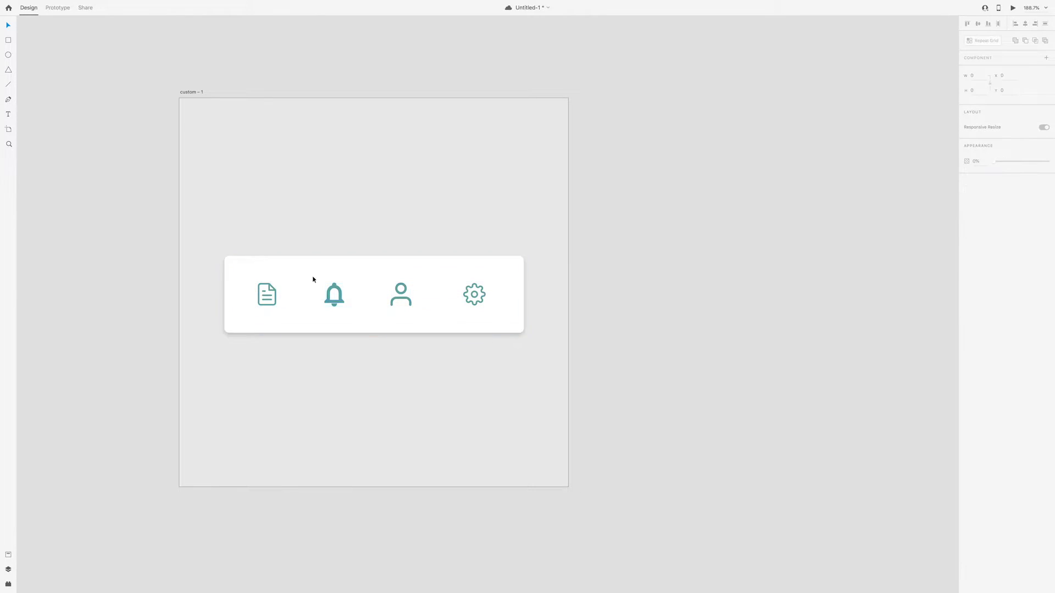
Step: Duplicate the custom – 1 artboard and place the copy beside the original
{"action": "scroll", "coordinate": [285, 230], "scroll_direction": "down", "scroll_amount": 2}
{"action": "left_click", "coordinate": [264, 195]}
{"action": "scroll", "coordinate": [242, 176], "scroll_direction": "right", "scroll_amount": 2}
{"action": "left_click_drag", "start_coordinate": [137, 94], "coordinate": [480, 108]}
{"action": "scroll", "coordinate": [563, 380], "scroll_direction": "right", "scroll_amount": 3}
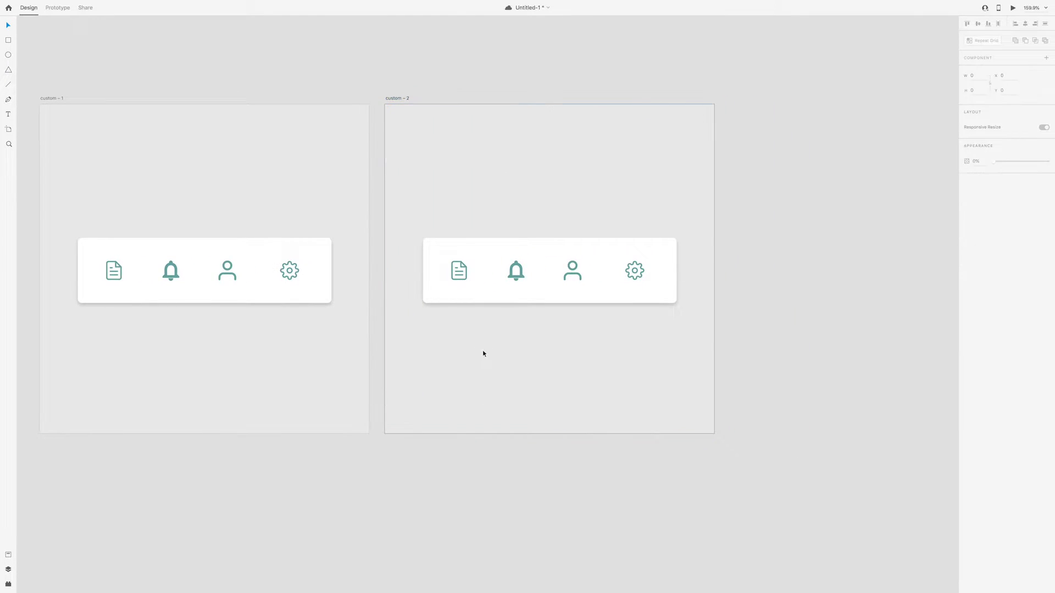
Step: On the second artboard, move the document icon up 10 and enlarge its hidden background square to 47 × 47
{"action": "scroll", "coordinate": [459, 306], "scroll_direction": "up", "scroll_amount": 3}
{"action": "left_click", "coordinate": [460, 308]}
{"action": "left_click", "coordinate": [451, 269]}
{"action": "key", "text": "shift+Up"}
{"action": "left_click", "coordinate": [440, 269]}
{"action": "left_click_drag", "start_coordinate": [486, 228], "coordinate": [485, 229]}
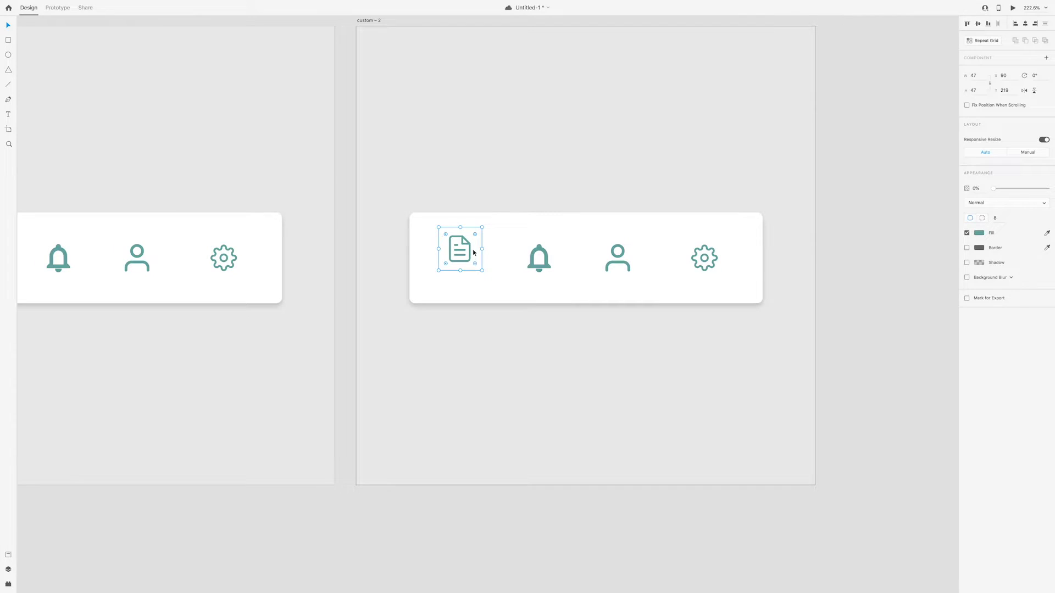
Step: Fill the document icon's background square with the icon's sampled teal and set its opacity to 100%
{"action": "scroll", "coordinate": [473, 253], "scroll_direction": "up", "scroll_amount": 5}
{"action": "scroll", "coordinate": [466, 245], "scroll_direction": "up", "scroll_amount": 6}
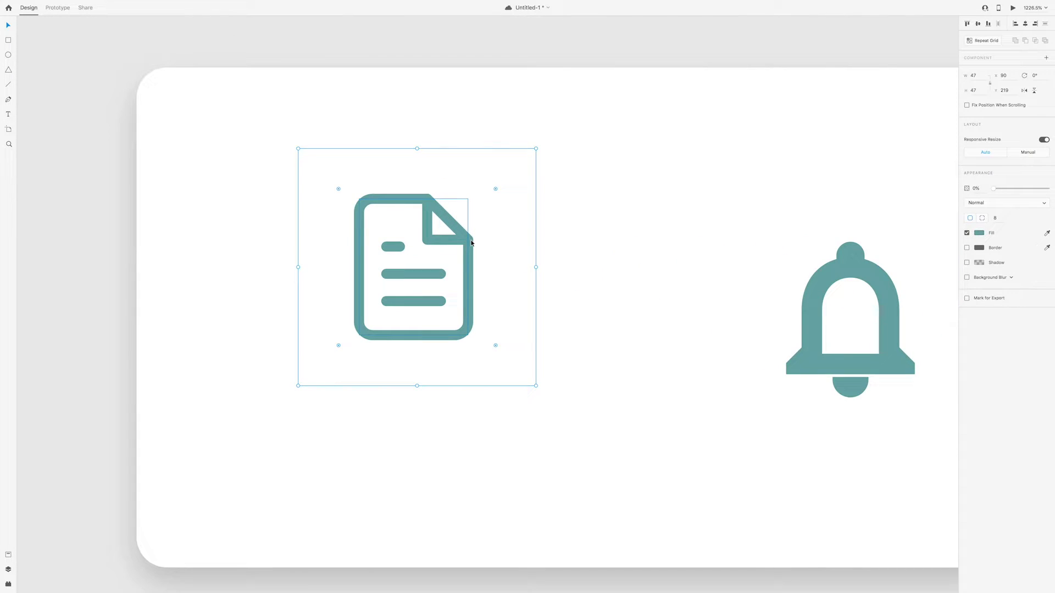
{"action": "left_click", "coordinate": [1048, 233]}
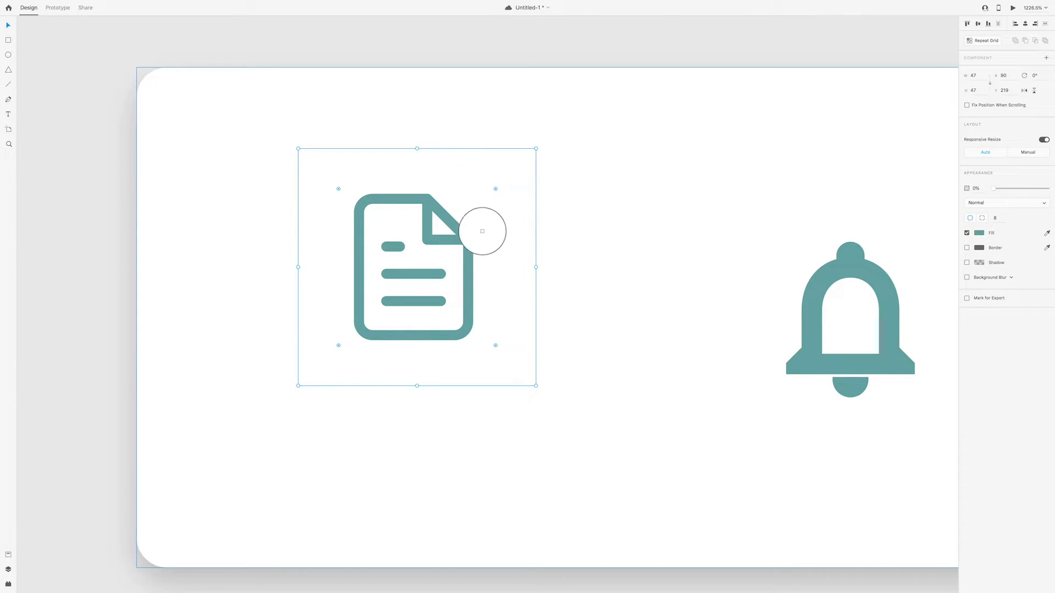
{"action": "left_click", "coordinate": [466, 242]}
{"action": "left_click_drag", "start_coordinate": [995, 189], "coordinate": [1047, 188]}
Step: Set the document icon's border color to white
{"action": "left_click", "coordinate": [463, 260]}
{"action": "left_click", "coordinate": [967, 235]}
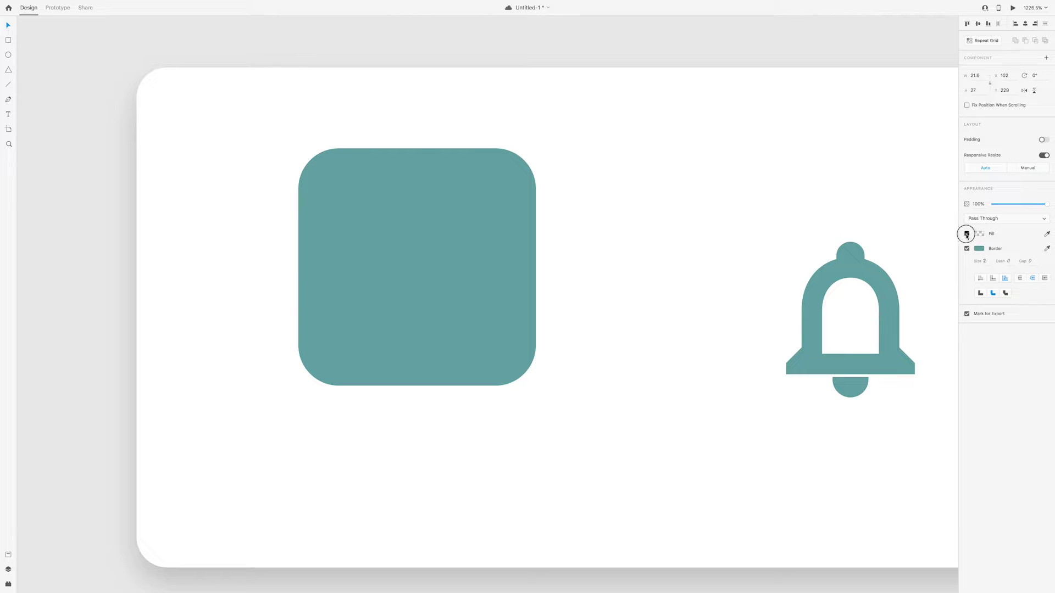
{"action": "left_click", "coordinate": [979, 249]}
{"action": "left_click_drag", "start_coordinate": [908, 234], "coordinate": [881, 204]}
Step: Move the hidden File label up to Y 270 and set its opacity to 100%
{"action": "scroll", "coordinate": [415, 322], "scroll_direction": "down", "scroll_amount": 5}
{"action": "left_click", "coordinate": [424, 501]}
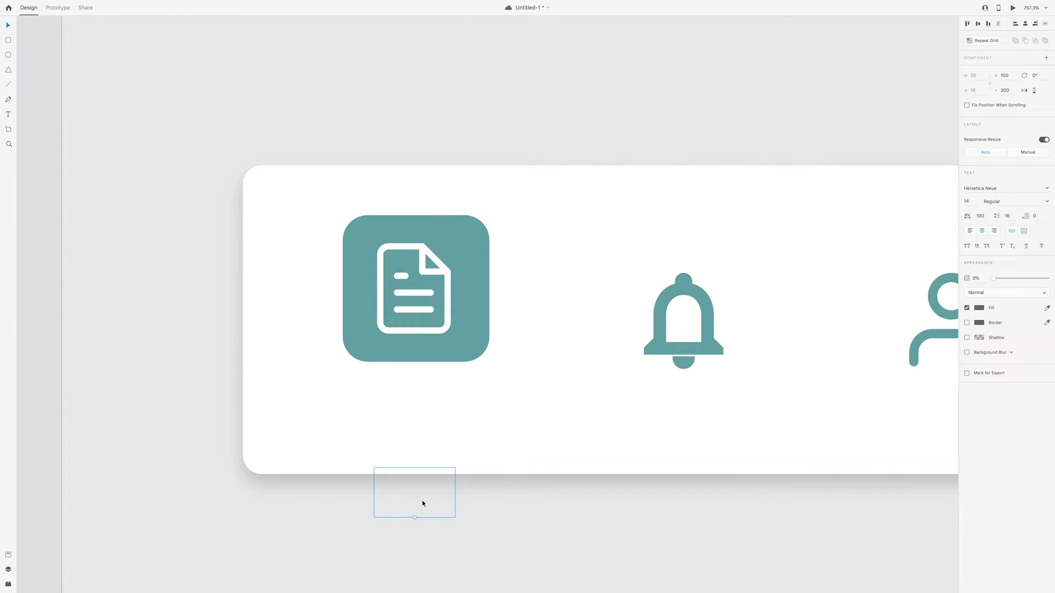
{"action": "key", "text": "shift+Up"}
{"action": "key", "text": "shift+Up"}
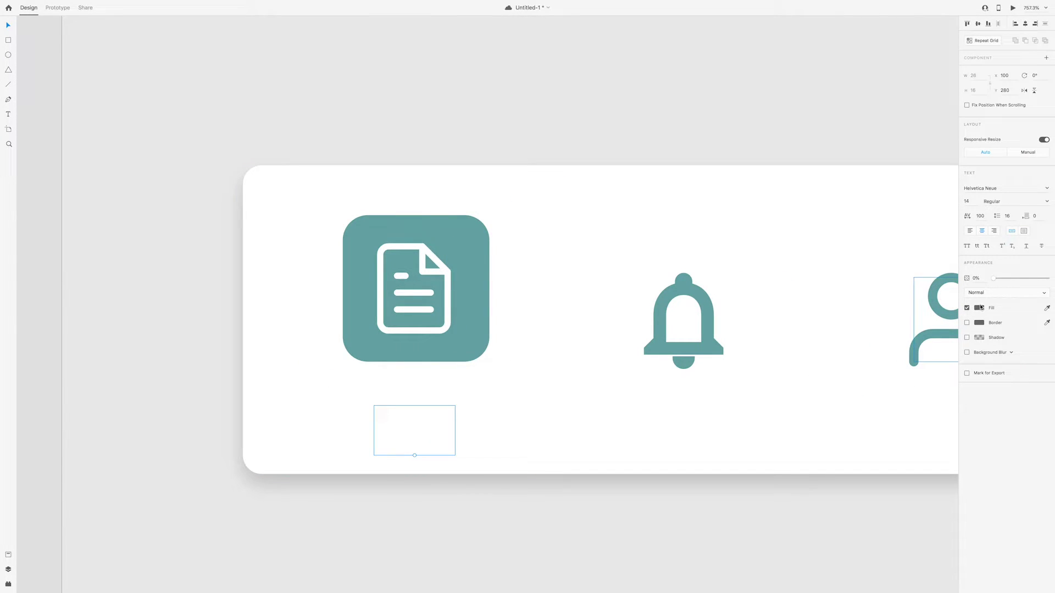
{"action": "key", "text": "0"}
{"action": "key", "text": "shift+Up"}
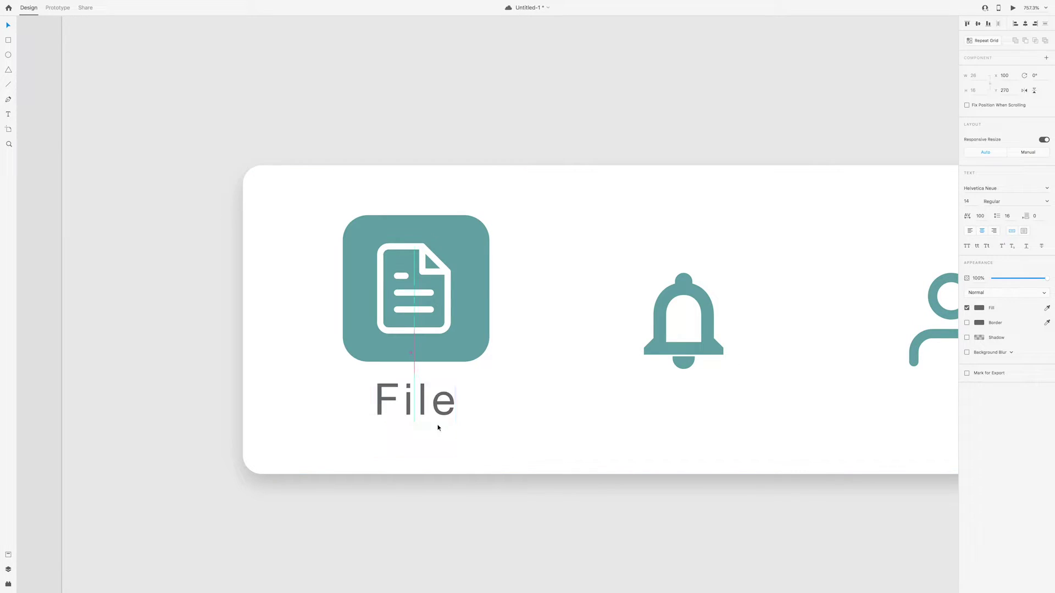
Step: Duplicate the custom – 2 artboard and place the copy beside it
{"action": "scroll", "coordinate": [436, 391], "scroll_direction": "down", "scroll_amount": 10}
{"action": "left_click_drag", "start_coordinate": [431, 434], "coordinate": [342, 347]}
{"action": "left_click_drag", "start_coordinate": [293, 175], "coordinate": [505, 177]}
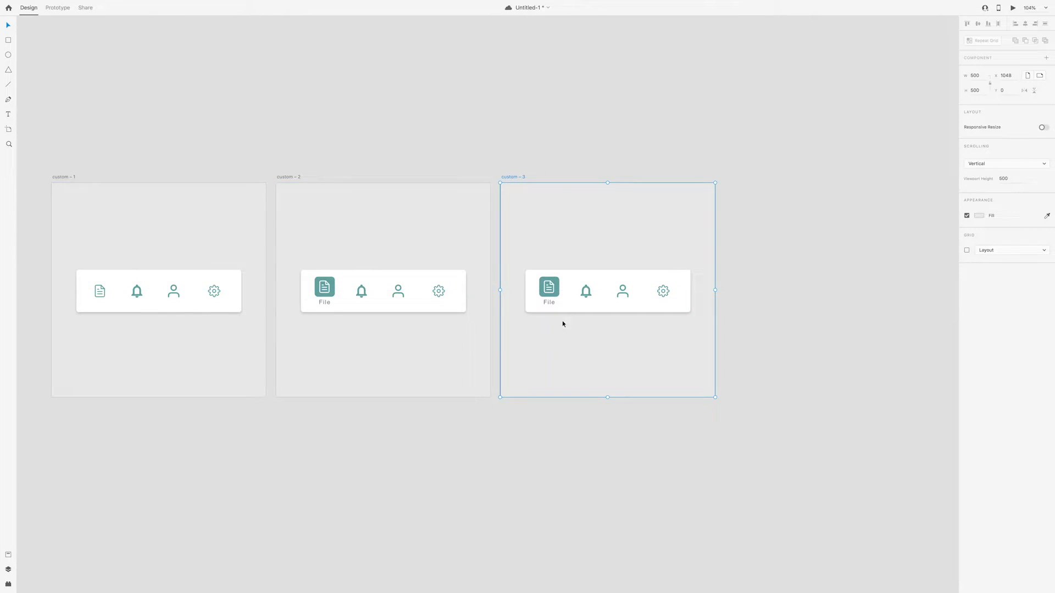
Step: On the third artboard, move the hidden Alarm label up to Y 270 and the bell icon up to Y 229
{"action": "scroll", "coordinate": [590, 318], "scroll_direction": "up", "scroll_amount": 5}
{"action": "left_click", "coordinate": [588, 347]}
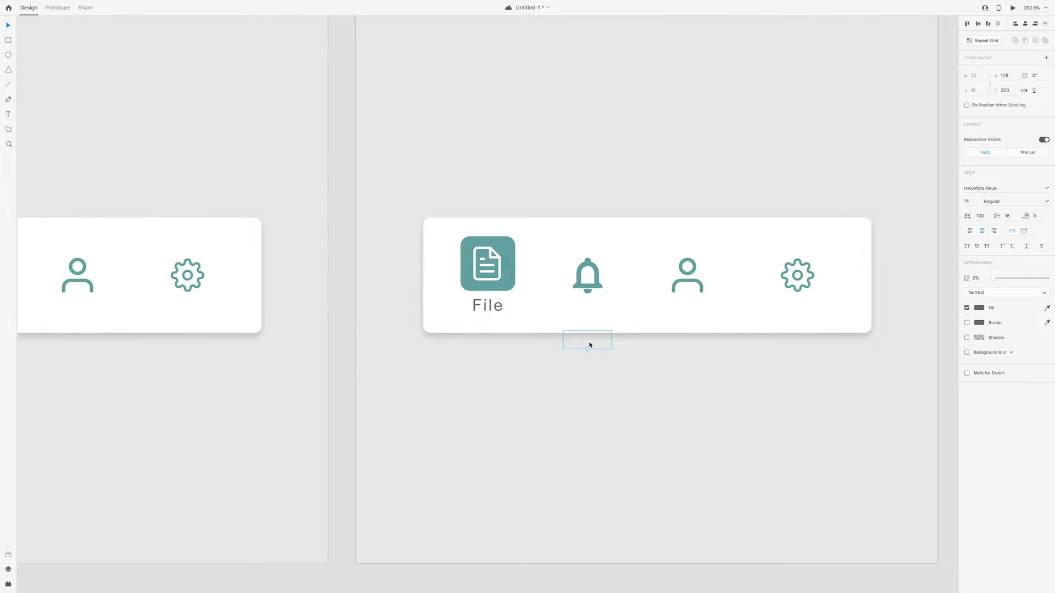
{"action": "key", "text": "shift+Up"}
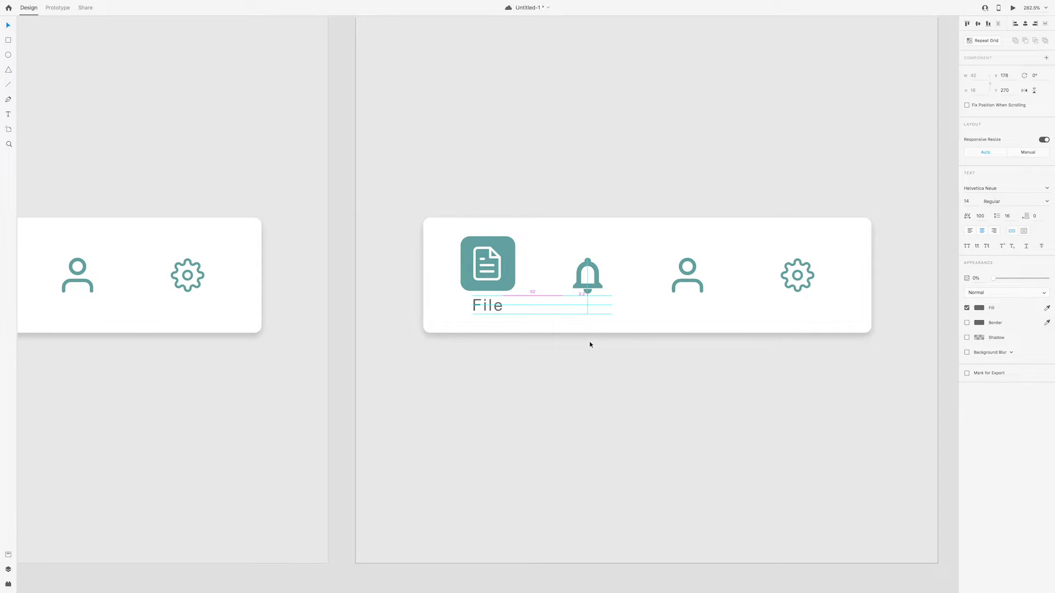
{"action": "left_click", "coordinate": [589, 287]}
{"action": "key", "text": "shift+Up"}
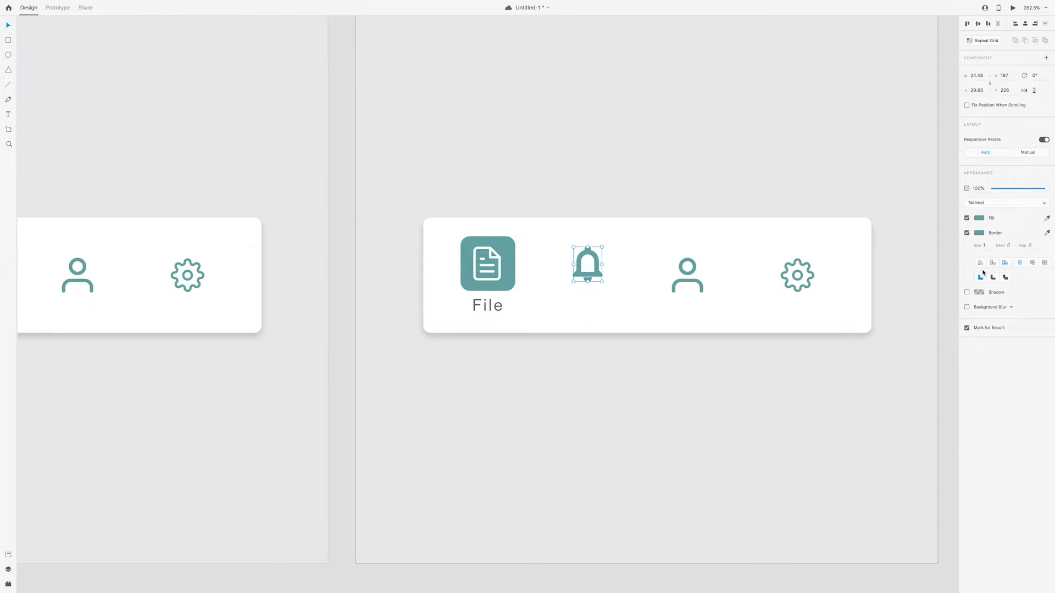
{"action": "left_click", "coordinate": [980, 218]}
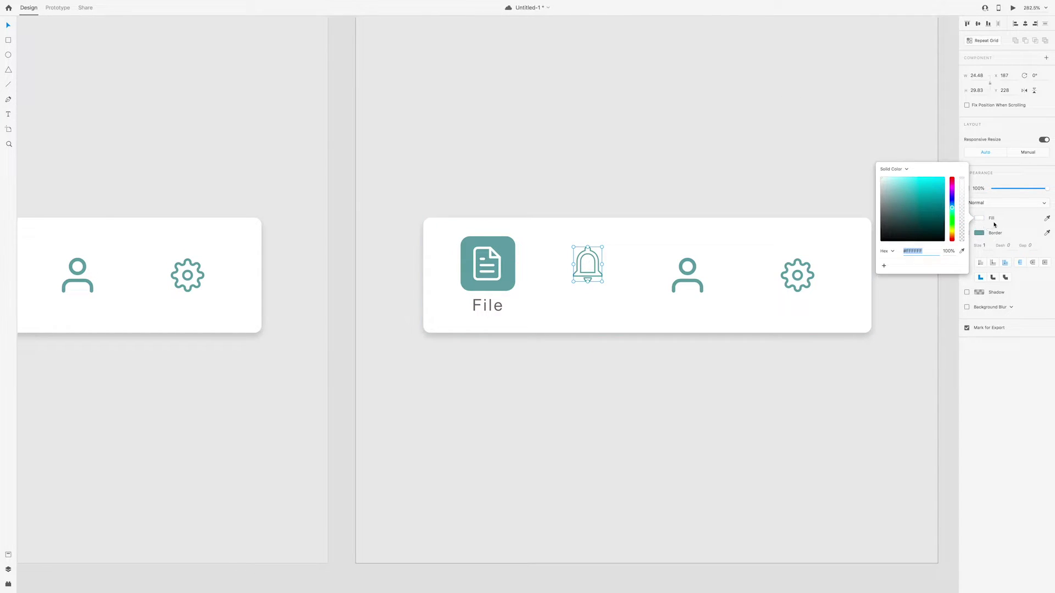
{"action": "left_click", "coordinate": [991, 226]}
{"action": "key", "text": "super+z"}
Step: Turn off the bell icon's border and set its fill to white
{"action": "left_click", "coordinate": [980, 233]}
{"action": "left_click", "coordinate": [990, 225]}
{"action": "left_click", "coordinate": [967, 233]}
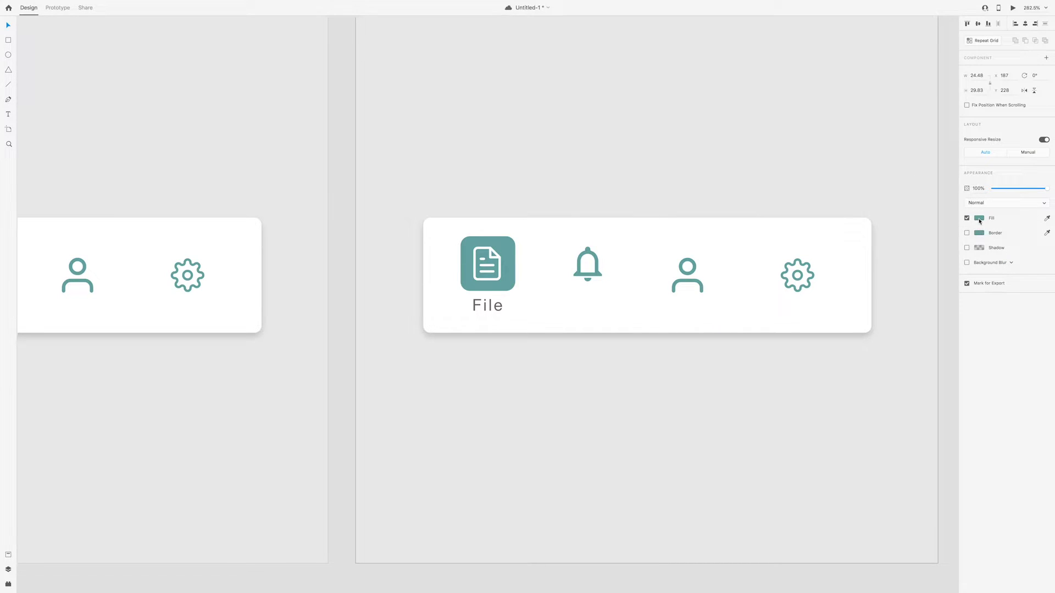
{"action": "left_click", "coordinate": [980, 220]}
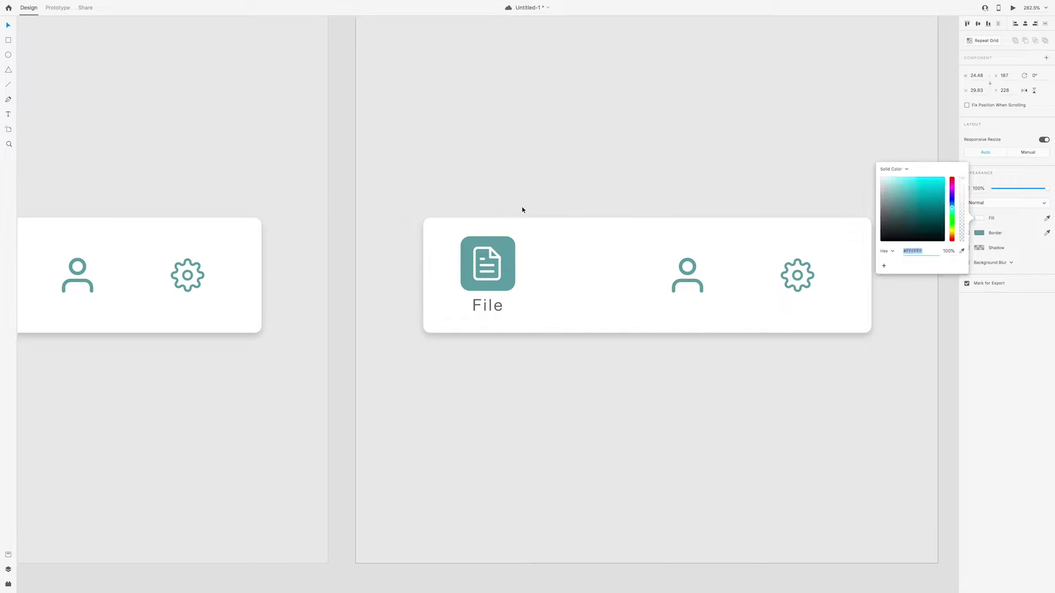
Step: Enlarge the bell's hidden background square to 47 × 47 and set its opacity to 100%
{"action": "left_click", "coordinate": [564, 291]}
{"action": "left_click_drag", "start_coordinate": [566, 287], "coordinate": [615, 236]}
{"action": "left_click_drag", "start_coordinate": [994, 188], "coordinate": [1046, 189]}
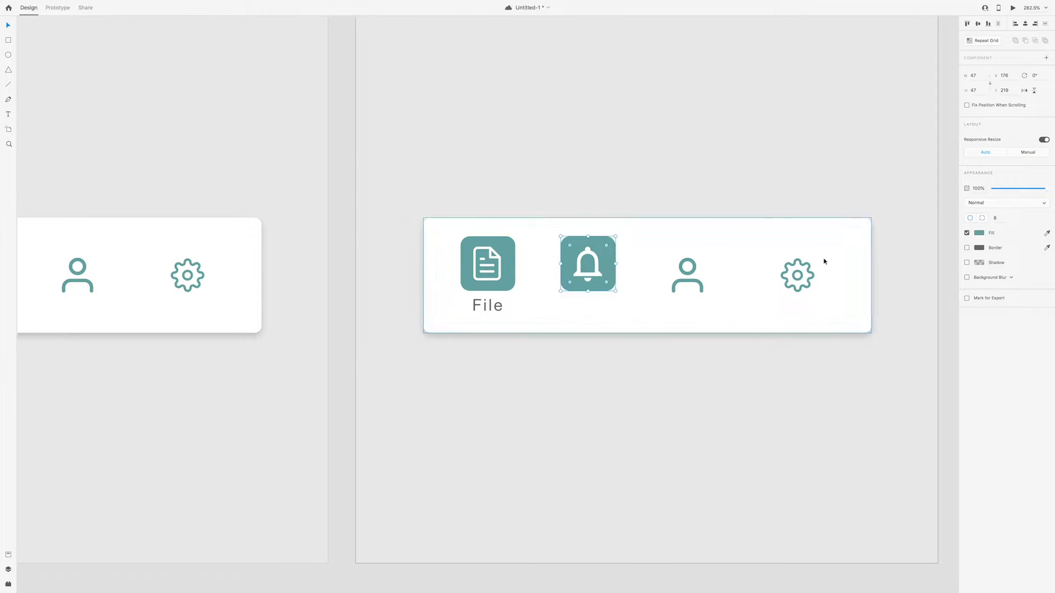
Step: Move the File label down below the bar and restore the document icon's border to teal
{"action": "left_click", "coordinate": [495, 312]}
{"action": "left_click_drag", "start_coordinate": [487, 308], "coordinate": [486, 343]}
{"action": "double_click", "coordinate": [499, 276]}
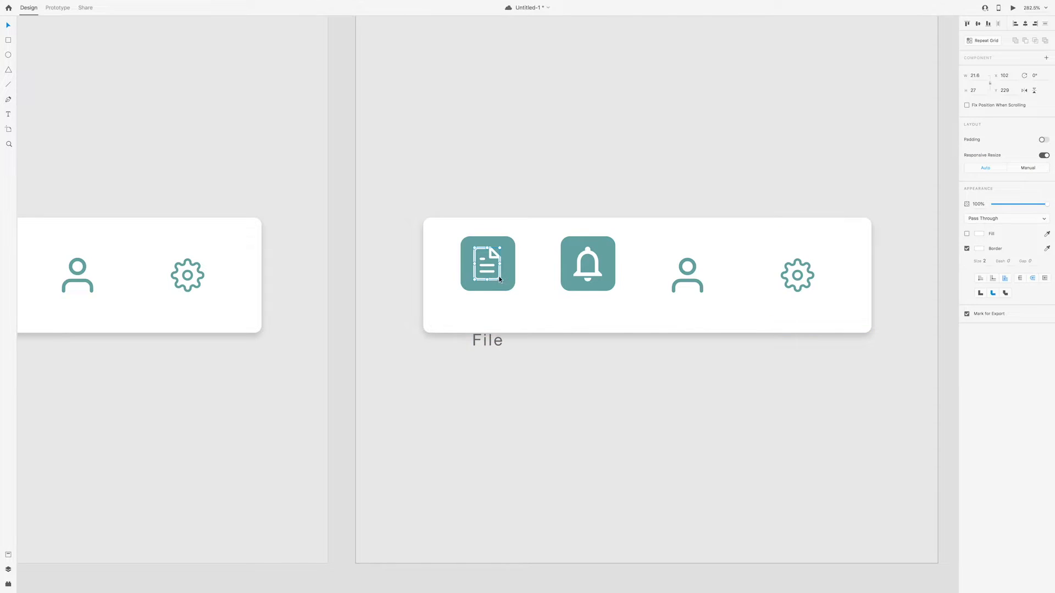
{"action": "key", "text": "Delete"}
Step: Remove the document icon's teal background square and move the icon down to Y 239
{"action": "left_click", "coordinate": [514, 283]}
{"action": "key", "text": "Delete"}
{"action": "left_click", "coordinate": [495, 282]}
{"action": "left_click_drag", "start_coordinate": [495, 282], "coordinate": [495, 293]}
Step: Set the File label's opacity to 0% and the Alarm label's opacity to 100%
{"action": "left_click", "coordinate": [487, 340]}
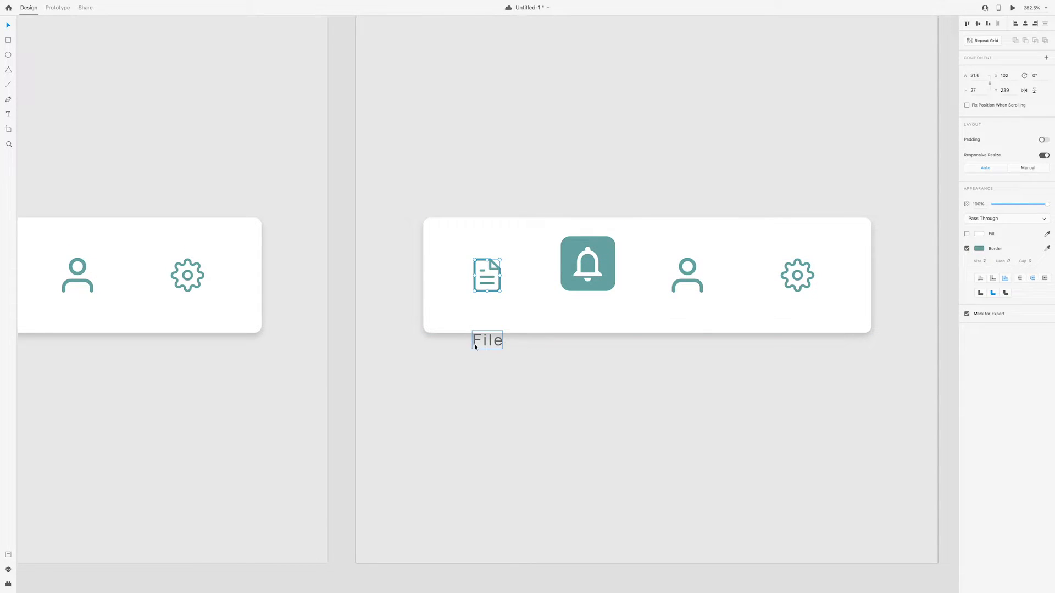
{"action": "left_click_drag", "start_coordinate": [1048, 284], "coordinate": [993, 279]}
{"action": "left_click_drag", "start_coordinate": [487, 340], "coordinate": [583, 312]}
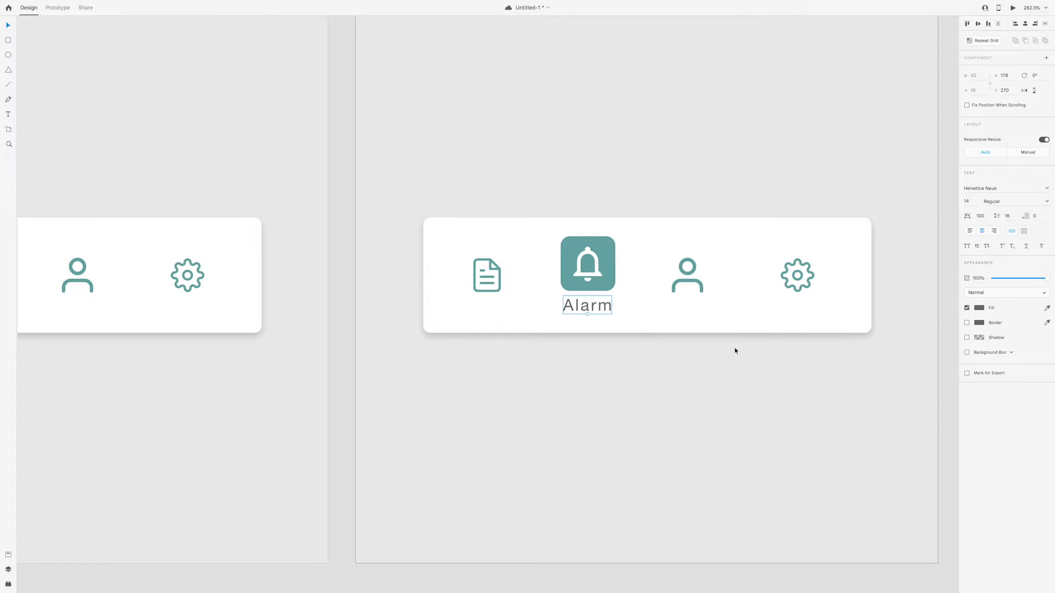
Step: Duplicate the custom – 3 artboard and place the copy beside it
{"action": "scroll", "coordinate": [518, 301], "scroll_direction": "down", "scroll_amount": 2}
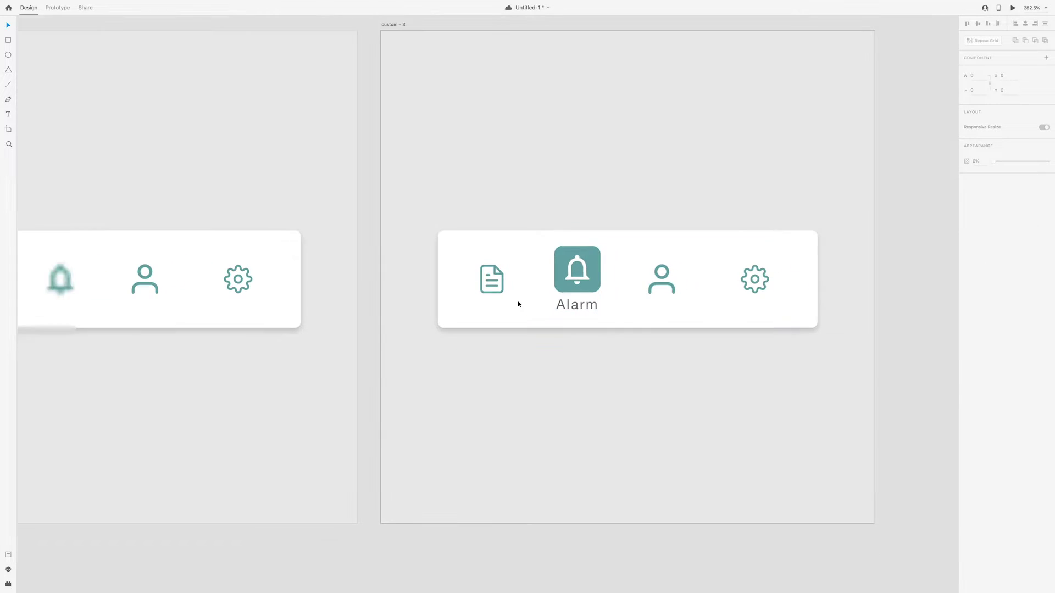
{"action": "scroll", "coordinate": [636, 393], "scroll_direction": "right", "scroll_amount": 2}
{"action": "scroll", "coordinate": [535, 378], "scroll_direction": "down", "scroll_amount": 3}
{"action": "left_click_drag", "start_coordinate": [361, 172], "coordinate": [603, 167]}
Step: On the fourth artboard, move the Alarm label down to Y 300 and set its opacity to 0%
{"action": "scroll", "coordinate": [698, 362], "scroll_direction": "up", "scroll_amount": 5}
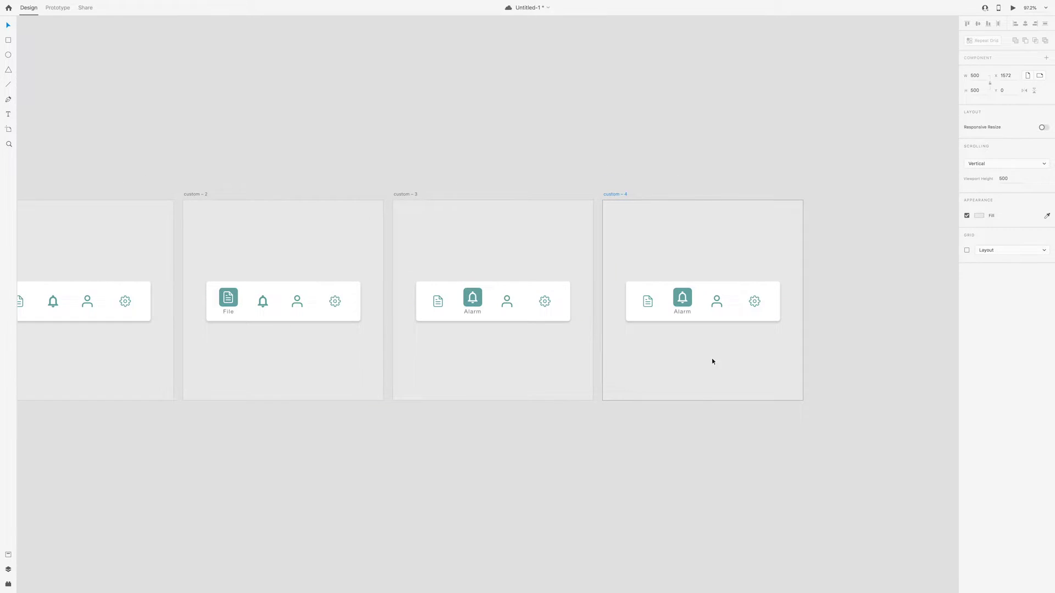
{"action": "scroll", "coordinate": [581, 290], "scroll_direction": "up", "scroll_amount": 3}
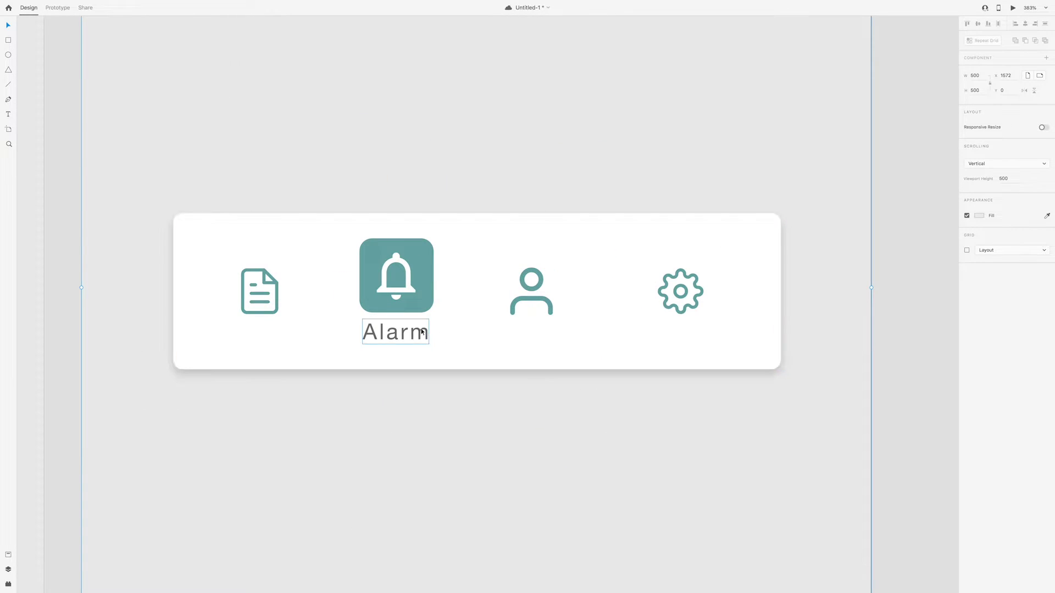
{"action": "left_click_drag", "start_coordinate": [409, 335], "coordinate": [407, 379]}
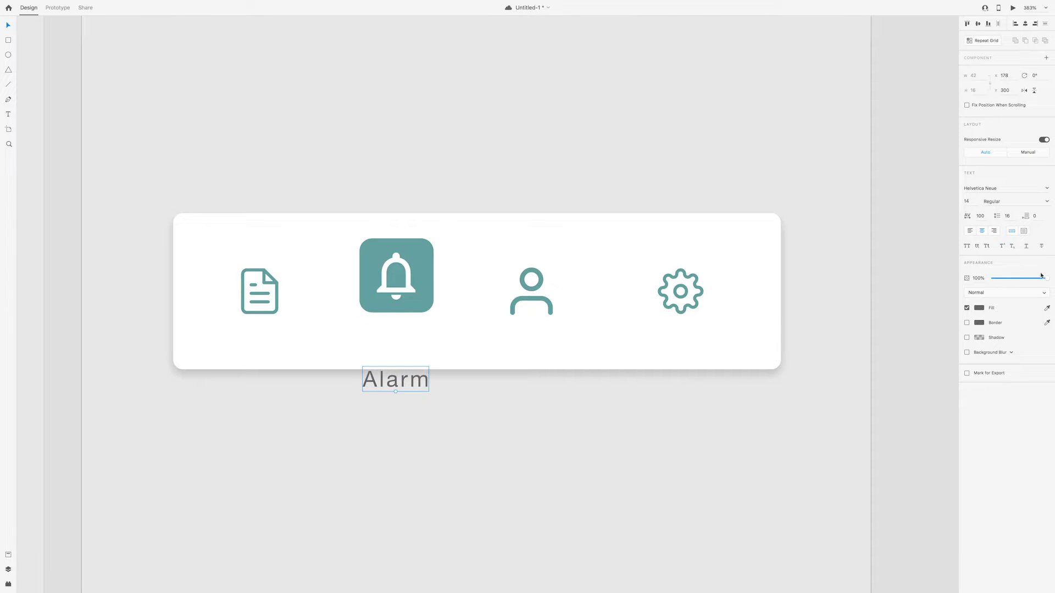
{"action": "left_click_drag", "start_coordinate": [1041, 278], "coordinate": [993, 278]}
Step: Set the person icon's border color to white and move the icon up to Y 229
{"action": "left_click", "coordinate": [522, 301]}
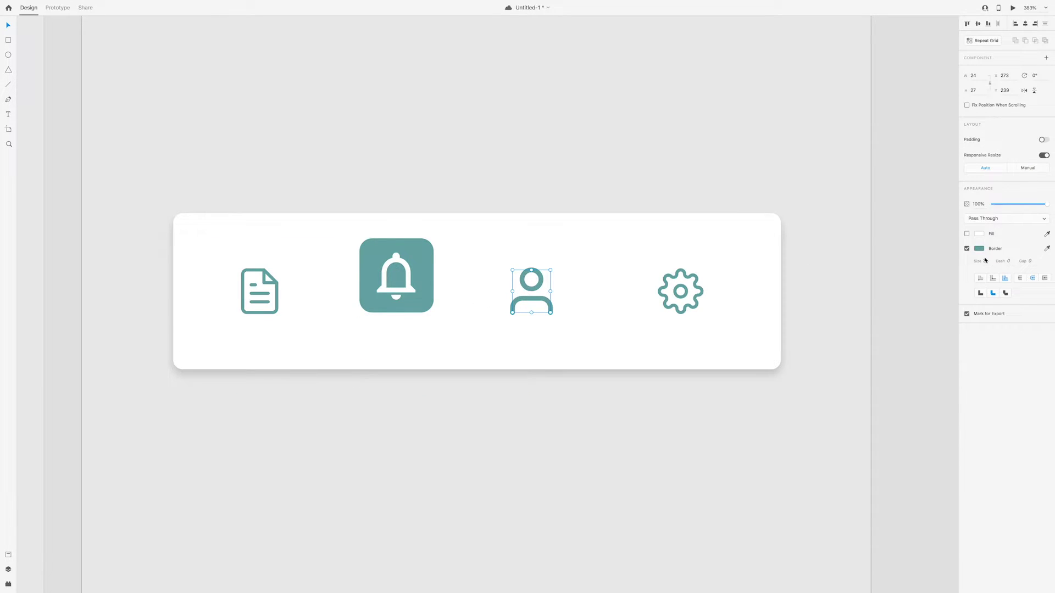
{"action": "left_click", "coordinate": [967, 248]}
{"action": "left_click", "coordinate": [967, 248]}
{"action": "left_click", "coordinate": [979, 249]}
{"action": "left_click", "coordinate": [533, 301]}
{"action": "key", "text": "shift+Up"}
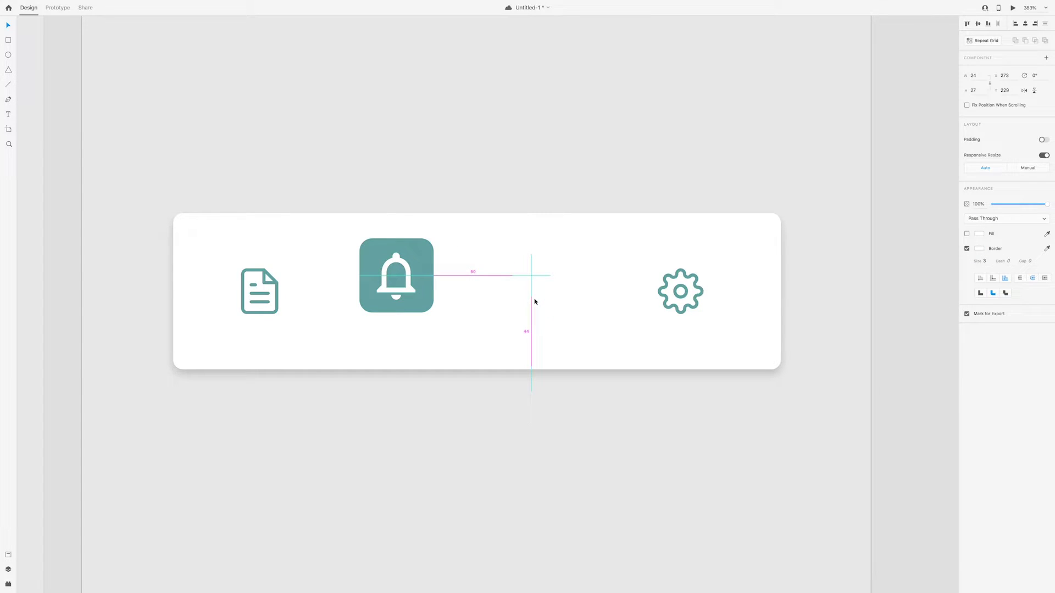
Step: Move the hidden Profile label up into the bar beneath the person icon and set its opacity to 100%
{"action": "left_click", "coordinate": [532, 383]}
{"action": "key", "text": "shift+Up"}
{"action": "key", "text": "shift+Up"}
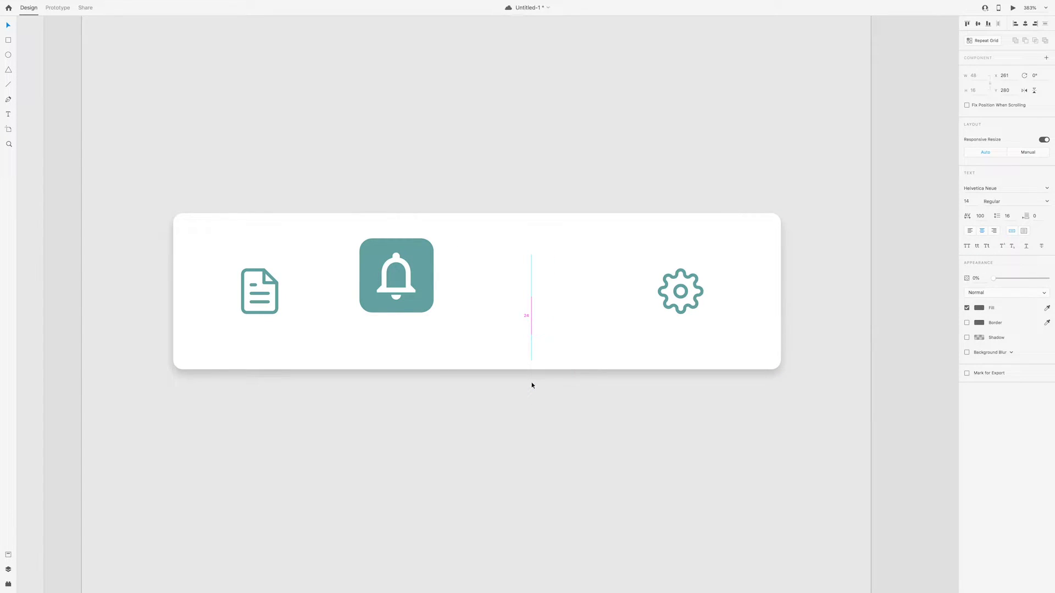
{"action": "left_click_drag", "start_coordinate": [994, 279], "coordinate": [1049, 278]}
Step: Enlarge the person icon's hidden background square to 47 × 47 and set its opacity to 100%
{"action": "left_click", "coordinate": [499, 310]}
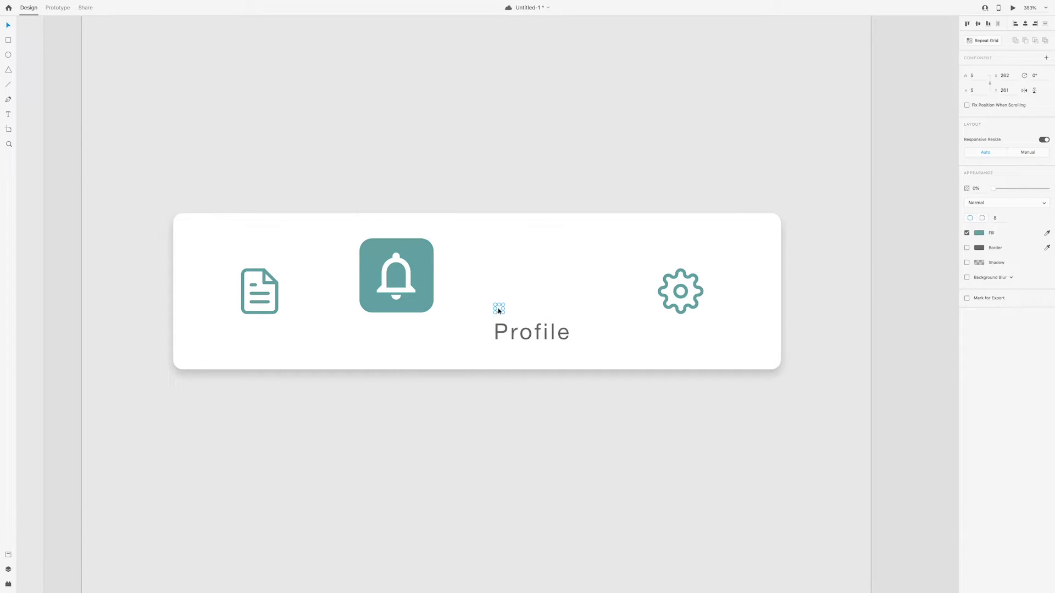
{"action": "left_click_drag", "start_coordinate": [522, 291], "coordinate": [570, 239]}
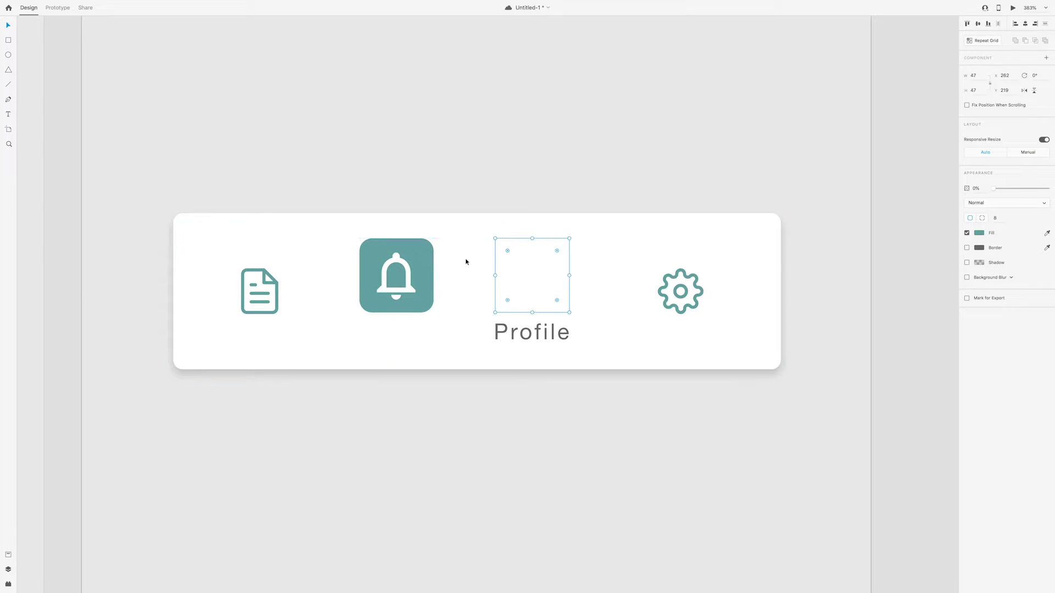
{"action": "left_click_drag", "start_coordinate": [994, 188], "coordinate": [1050, 188]}
Step: Move the bell icon down 10 and recolor it with the teal sampled from its background square
{"action": "left_click", "coordinate": [416, 277]}
{"action": "left_click", "coordinate": [411, 291]}
{"action": "left_click_drag", "start_coordinate": [410, 291], "coordinate": [411, 306]}
{"action": "key", "text": "i"}
{"action": "left_click", "coordinate": [427, 267]}
{"action": "left_click", "coordinate": [425, 258]}
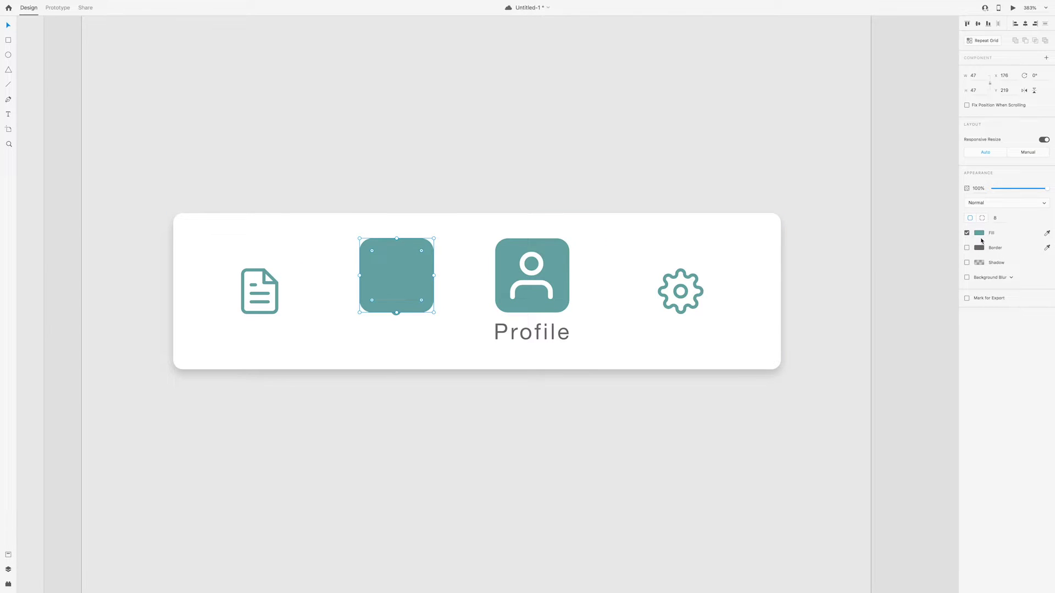
Step: Set the opacity of the teal square behind the bell icon to 0%
{"action": "left_click_drag", "start_coordinate": [1049, 188], "coordinate": [992, 188]}
{"action": "scroll", "coordinate": [310, 252], "scroll_direction": "down", "scroll_amount": 3}
{"action": "left_click", "coordinate": [476, 433]}
{"action": "key", "text": "super+z"}
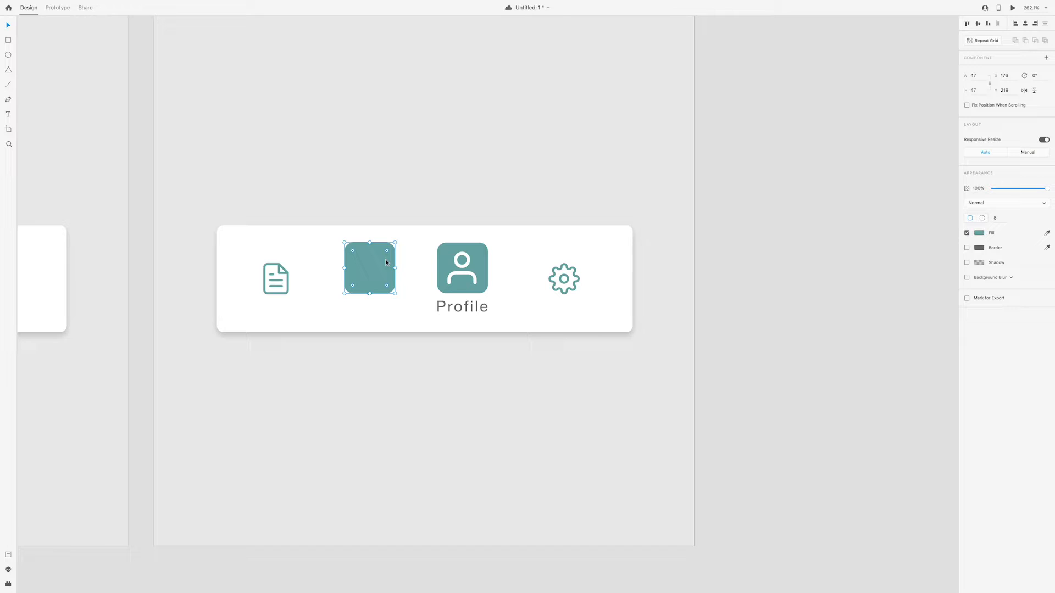
{"action": "left_click_drag", "start_coordinate": [1047, 189], "coordinate": [992, 189]}
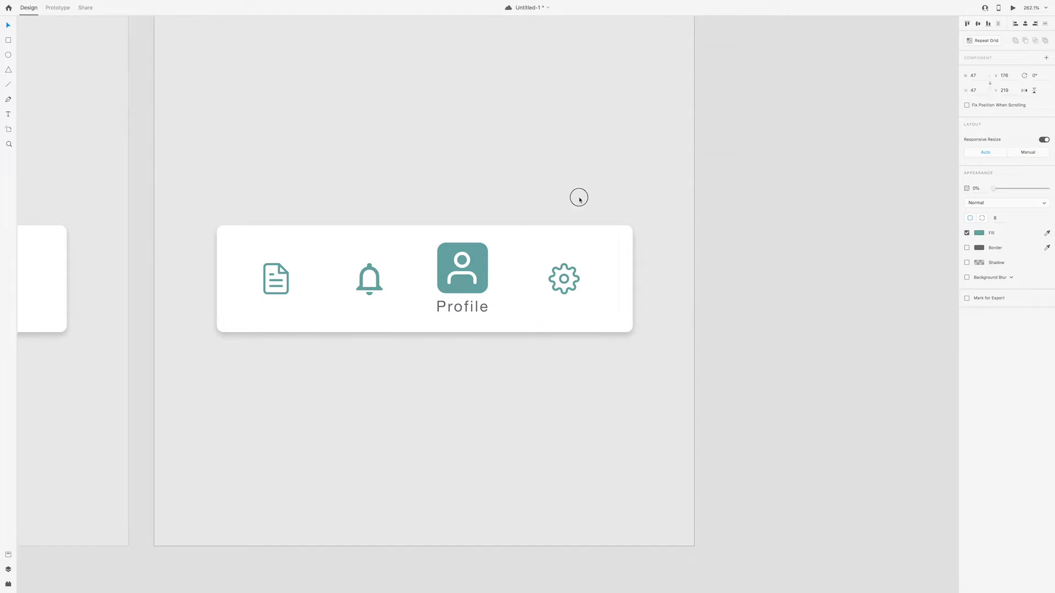
{"action": "left_click", "coordinate": [431, 382]}
{"action": "scroll", "coordinate": [472, 304], "scroll_direction": "up", "scroll_amount": 2}
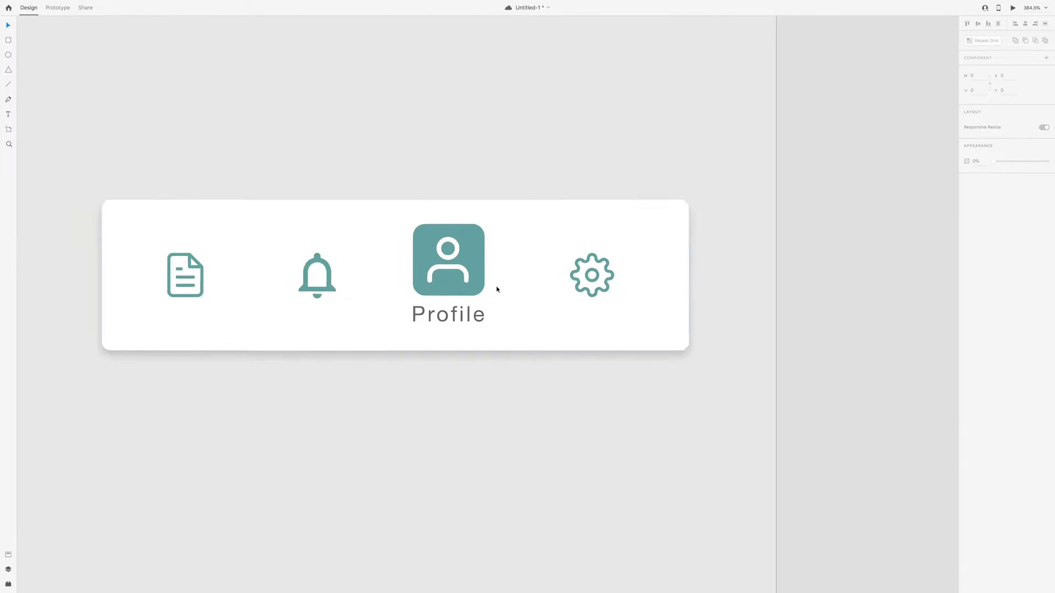
Step: Try to duplicate the Profile artboard and move the copy's Profile label down, undoing both changes
{"action": "scroll", "coordinate": [497, 283], "scroll_direction": "down", "scroll_amount": 4}
{"action": "left_click", "coordinate": [464, 301]}
{"action": "scroll", "coordinate": [463, 302], "scroll_direction": "down", "scroll_amount": 4}
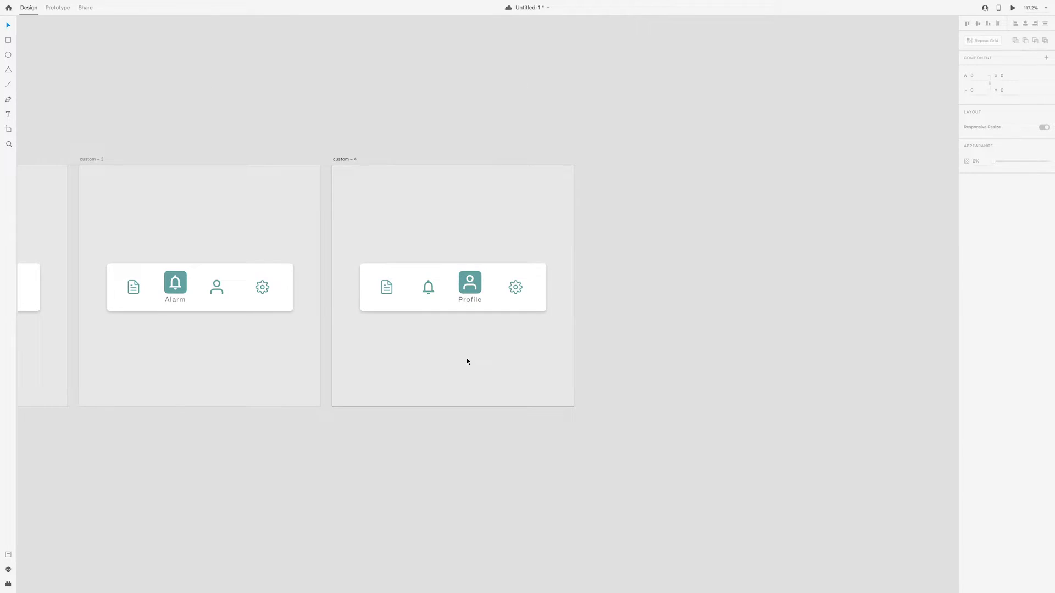
{"action": "left_click_drag", "start_coordinate": [345, 160], "coordinate": [596, 161]}
{"action": "scroll", "coordinate": [702, 308], "scroll_direction": "up", "scroll_amount": 5}
{"action": "left_click_drag", "start_coordinate": [487, 259], "coordinate": [500, 297]}
{"action": "left_click", "coordinate": [526, 201]}
{"action": "scroll", "coordinate": [561, 234], "scroll_direction": "down", "scroll_amount": 3}
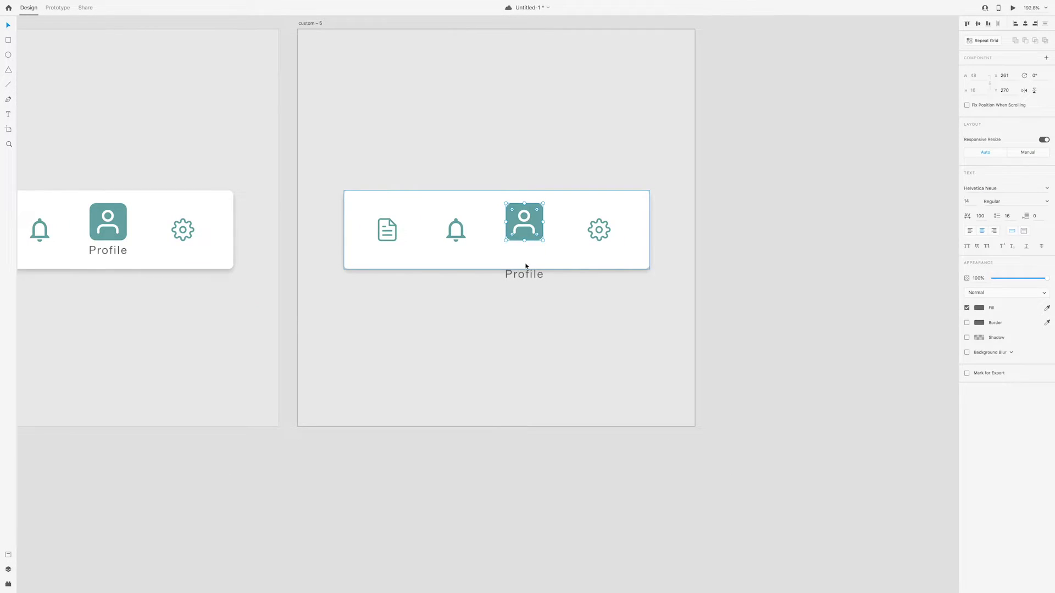
{"action": "key", "text": "super+z"}
{"action": "key", "text": "super+z"}
Step: Duplicate the Profile artboard as the base for the Settings state
{"action": "scroll", "coordinate": [559, 299], "scroll_direction": "down", "scroll_amount": 5}
{"action": "scroll", "coordinate": [131, 287], "scroll_direction": "up", "scroll_amount": 5}
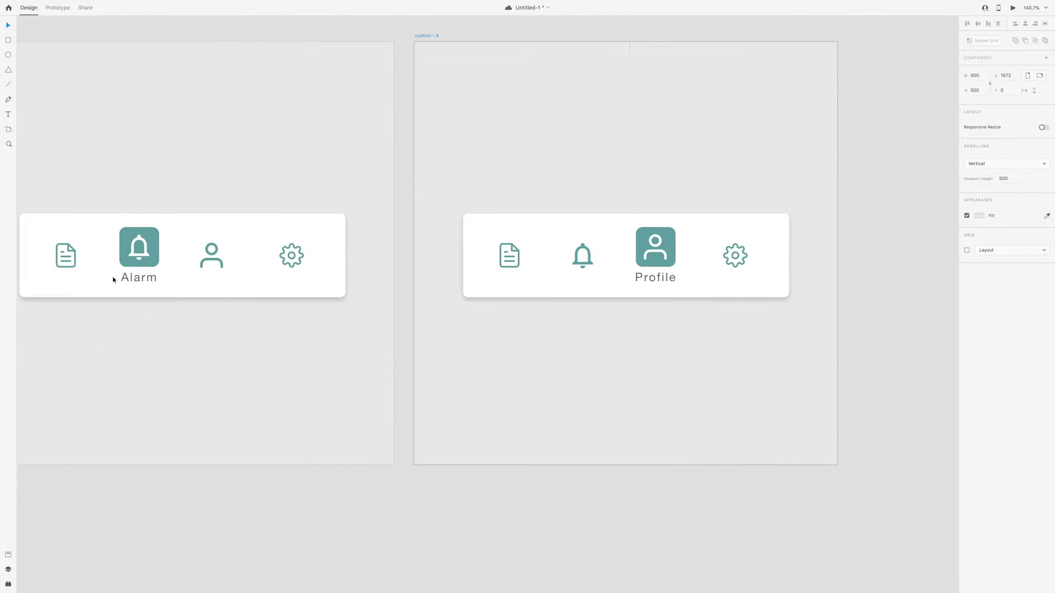
{"action": "left_click", "coordinate": [55, 270]}
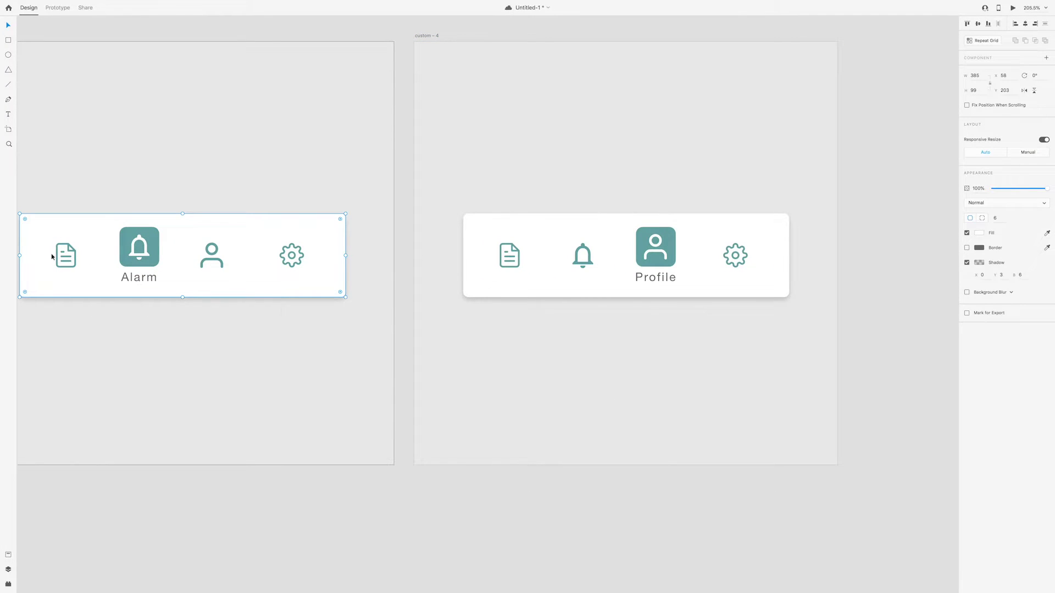
{"action": "scroll", "coordinate": [219, 337], "scroll_direction": "down", "scroll_amount": 3}
{"action": "scroll", "coordinate": [214, 301], "scroll_direction": "up", "scroll_amount": 5}
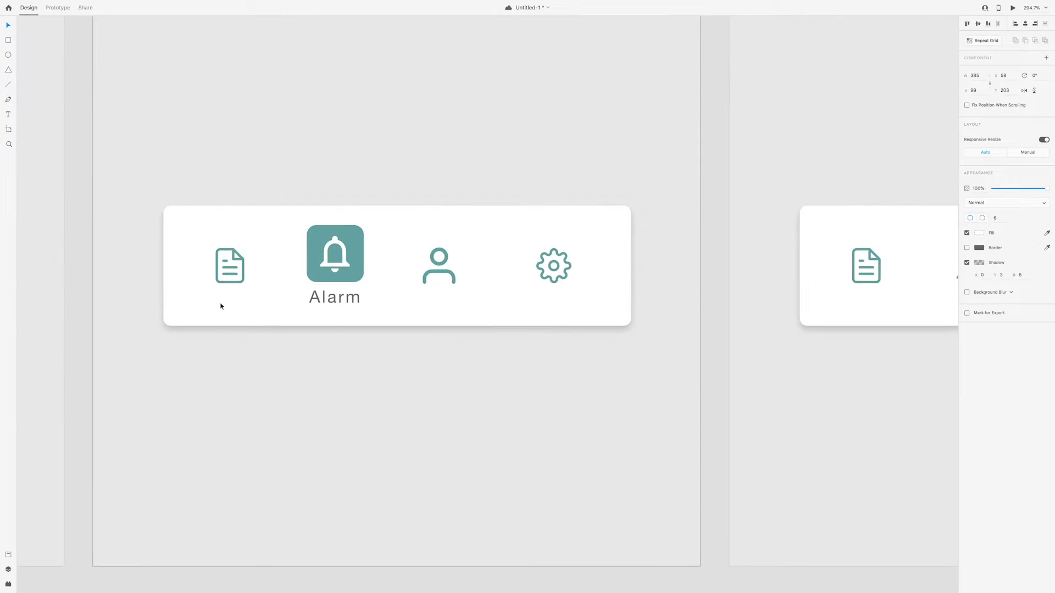
{"action": "scroll", "coordinate": [155, 282], "scroll_direction": "down", "scroll_amount": 2}
{"action": "scroll", "coordinate": [678, 304], "scroll_direction": "up", "scroll_amount": 4}
{"action": "scroll", "coordinate": [529, 370], "scroll_direction": "down", "scroll_amount": 5}
{"action": "left_click_drag", "start_coordinate": [239, 101], "coordinate": [627, 101]}
{"action": "scroll", "coordinate": [412, 238], "scroll_direction": "down", "scroll_amount": 5}
{"action": "scroll", "coordinate": [635, 268], "scroll_direction": "up", "scroll_amount": 6}
Step: Move the Profile label down out of the bar on the new artboard and set its opacity to 0%
{"action": "left_click", "coordinate": [537, 267]}
{"action": "left_click_drag", "start_coordinate": [537, 266], "coordinate": [537, 309]}
{"action": "left_click_drag", "start_coordinate": [1047, 279], "coordinate": [881, 279]}
Step: Shrink the person icon's background square to 3 × 3, hide it, and recolor the icon's border with teal sampled from the bell icon
{"action": "left_click", "coordinate": [529, 220]}
{"action": "left_click_drag", "start_coordinate": [550, 193], "coordinate": [496, 247]}
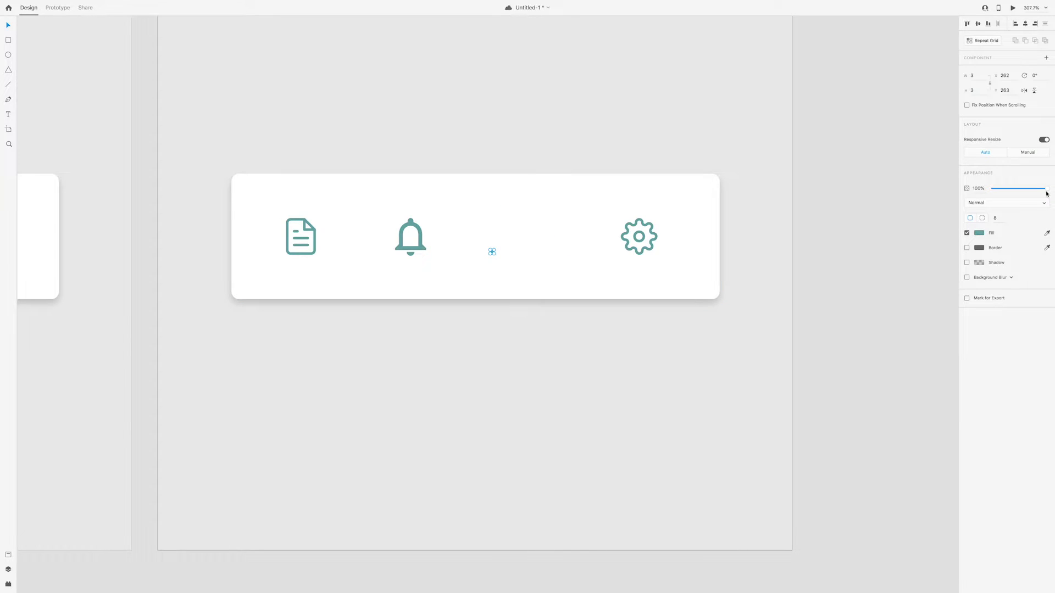
{"action": "left_click", "coordinate": [521, 234]}
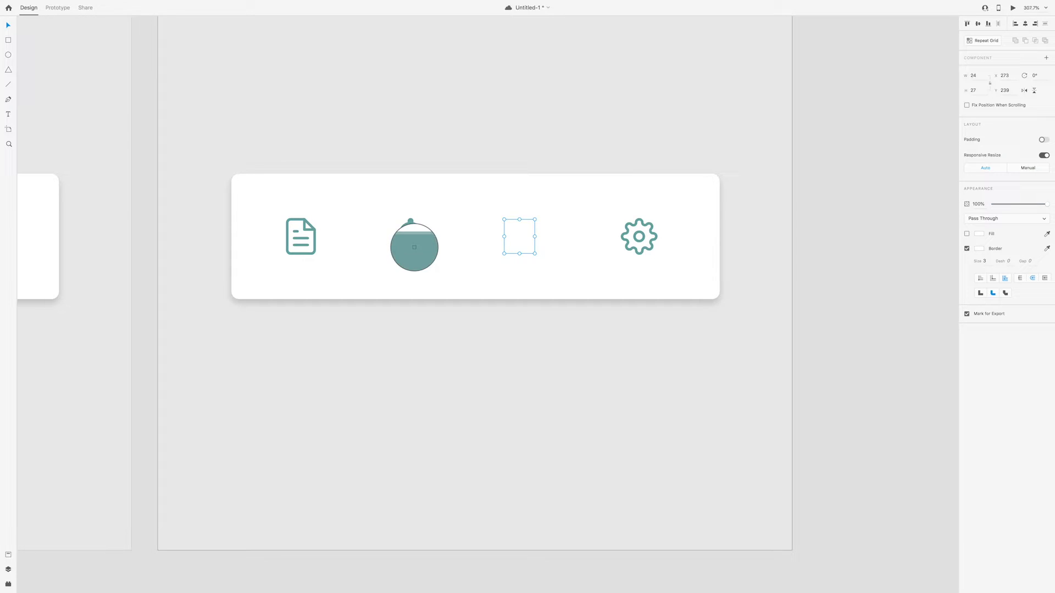
{"action": "left_click", "coordinate": [417, 248]}
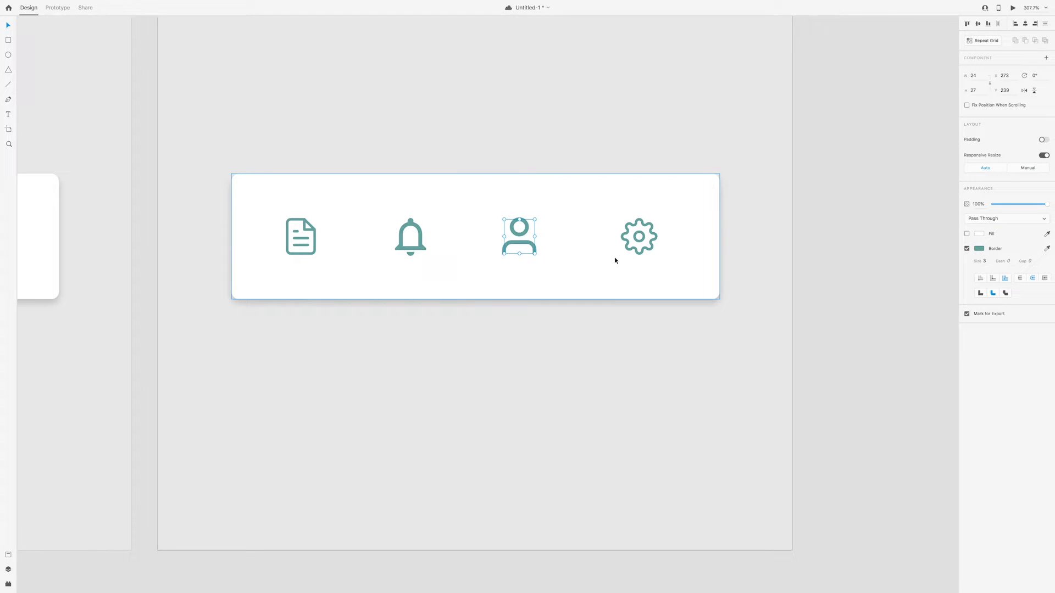
{"action": "left_click", "coordinate": [615, 252]}
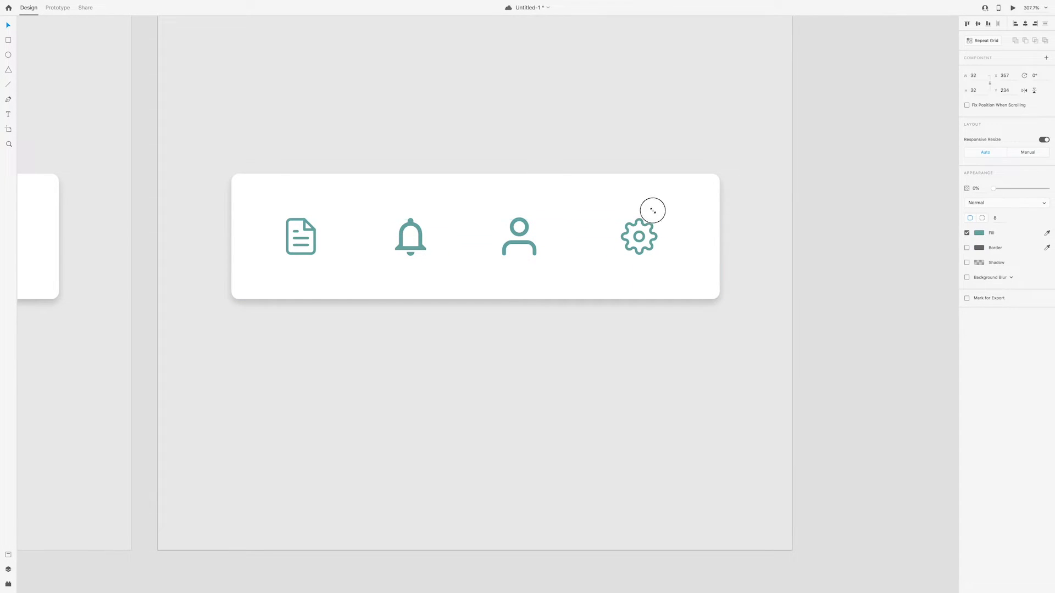
{"action": "left_click_drag", "start_coordinate": [666, 199], "coordinate": [666, 199]}
{"action": "key", "text": "super+z"}
Step: Enlarge the gear icon's hidden background square to 47 × 47
{"action": "scroll", "coordinate": [539, 249], "scroll_direction": "down", "scroll_amount": 3}
{"action": "left_click", "coordinate": [118, 227]}
{"action": "scroll", "coordinate": [676, 239], "scroll_direction": "up", "scroll_amount": 3}
{"action": "left_click", "coordinate": [597, 271]}
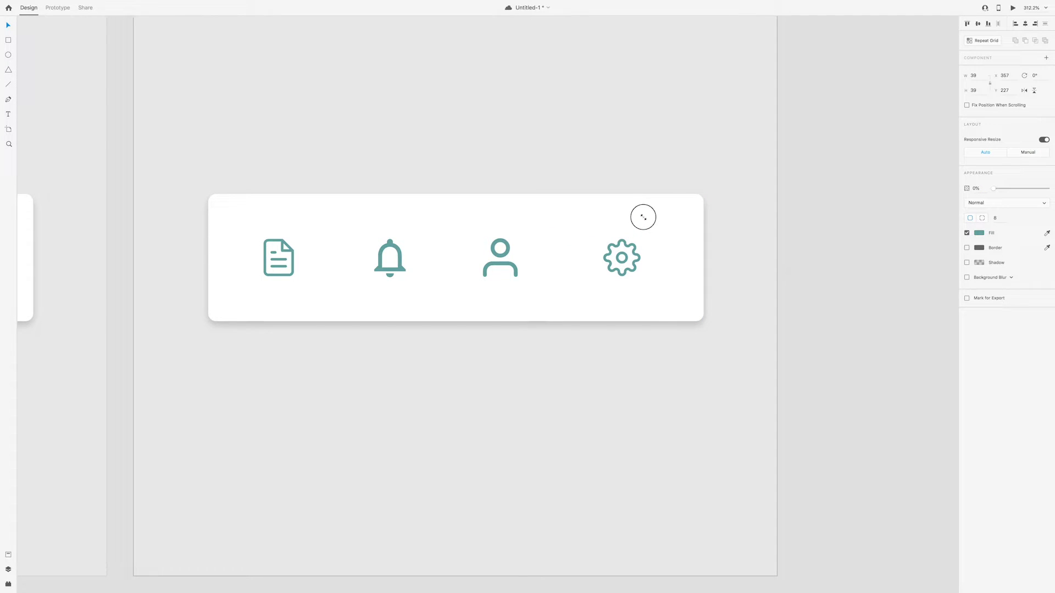
{"action": "left_click_drag", "start_coordinate": [650, 212], "coordinate": [654, 215]}
Step: Move the gear icon up to Y 229 and set its border color to white sampled from the bar
{"action": "left_click_drag", "start_coordinate": [635, 253], "coordinate": [634, 241]}
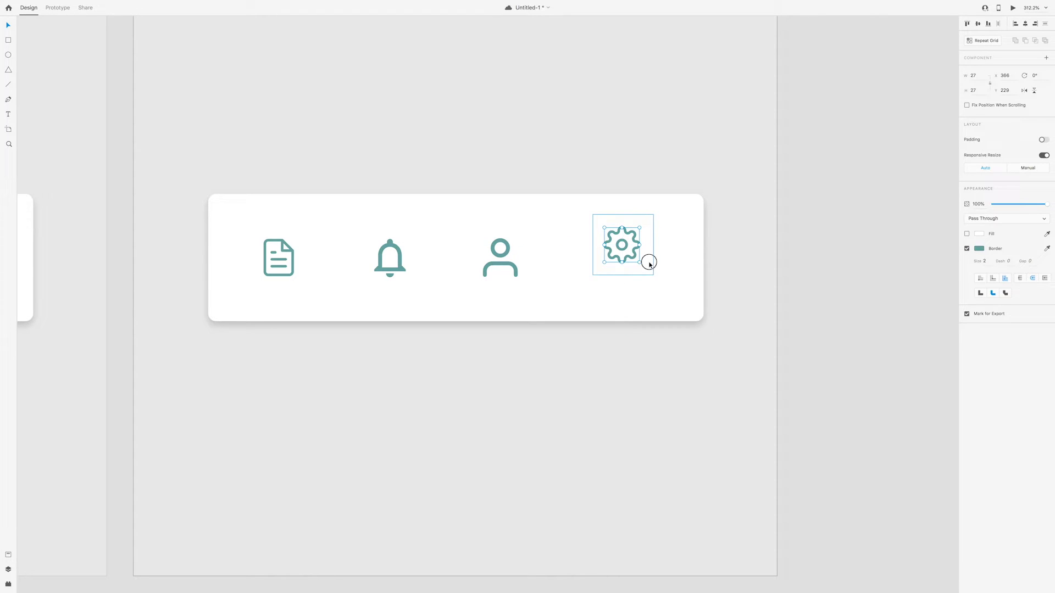
{"action": "left_click", "coordinate": [637, 246]}
{"action": "left_click", "coordinate": [1047, 249]}
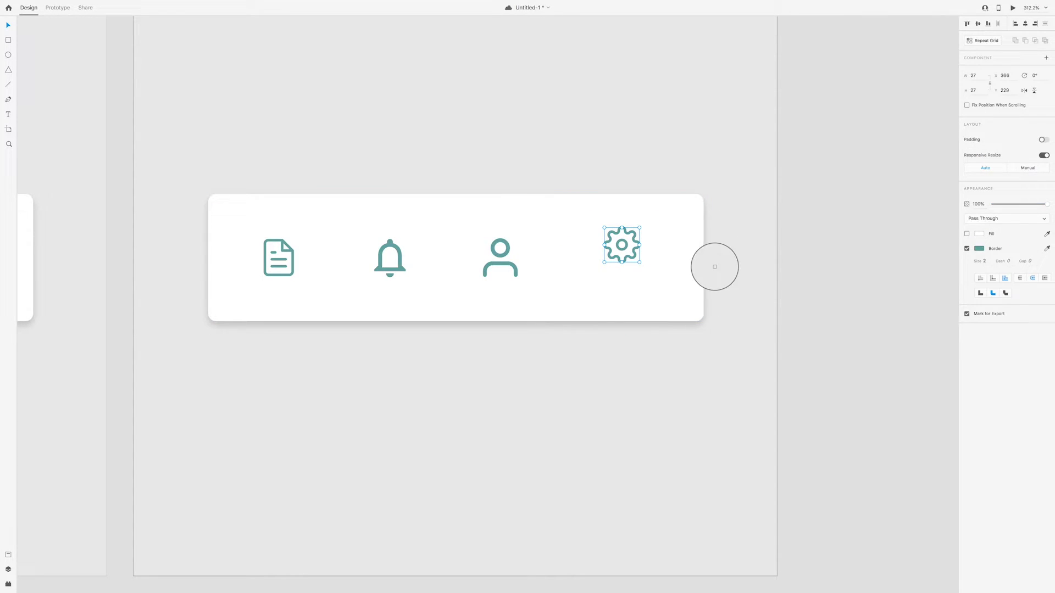
{"action": "left_click", "coordinate": [649, 248]}
Step: Set the gear's background square to 100% opacity, and move the Settings label up to Y 270 at 100% opacity
{"action": "left_click", "coordinate": [642, 242]}
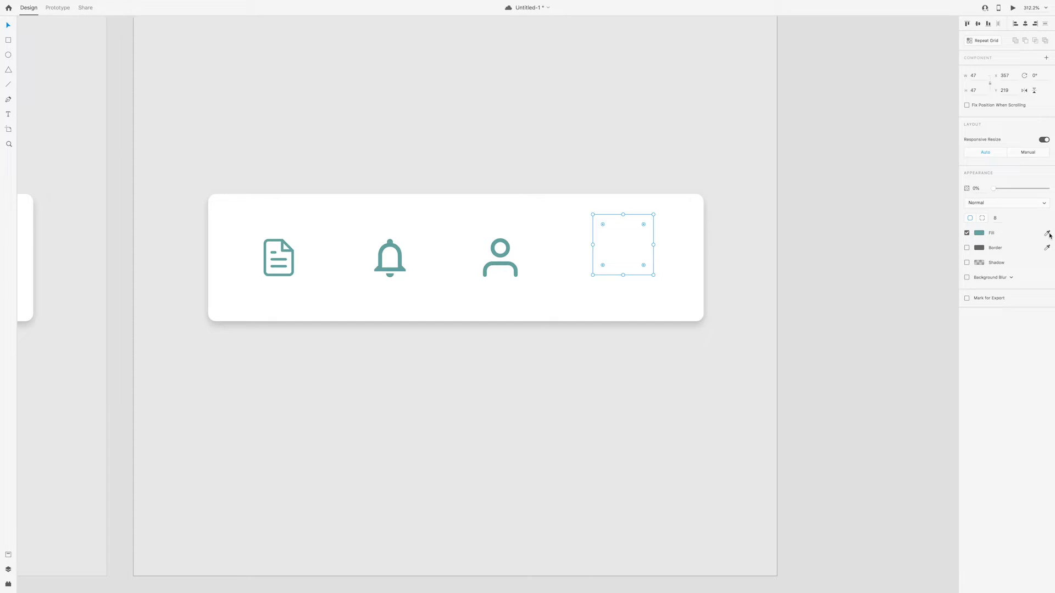
{"action": "left_click_drag", "start_coordinate": [994, 189], "coordinate": [1050, 189]}
{"action": "left_click", "coordinate": [628, 335]}
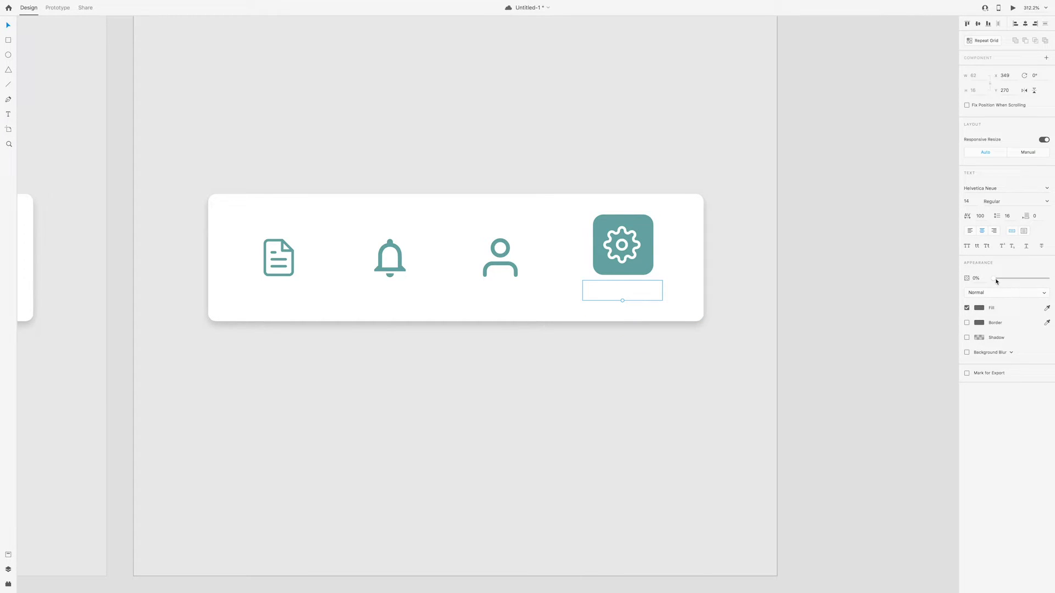
{"action": "left_click_drag", "start_coordinate": [996, 280], "coordinate": [1050, 278]}
Step: Switch to prototyping and link the file icon on the custom – 1 artboard to custom – 2
{"action": "scroll", "coordinate": [584, 369], "scroll_direction": "down", "scroll_amount": 10}
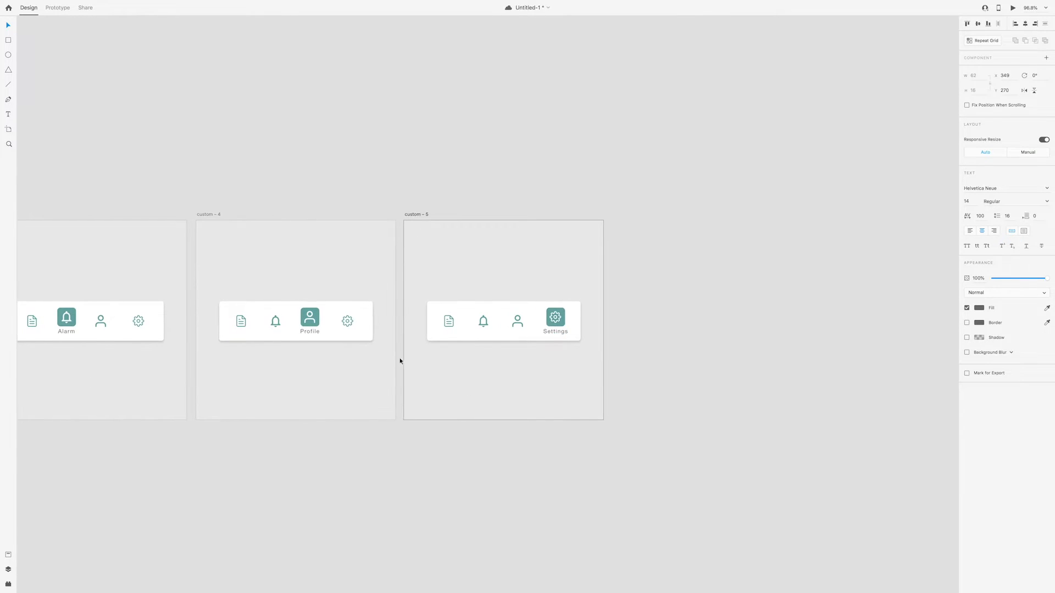
{"action": "scroll", "coordinate": [400, 357], "scroll_direction": "down", "scroll_amount": 5}
{"action": "scroll", "coordinate": [330, 344], "scroll_direction": "left", "scroll_amount": 3}
{"action": "scroll", "coordinate": [225, 319], "scroll_direction": "up", "scroll_amount": 5}
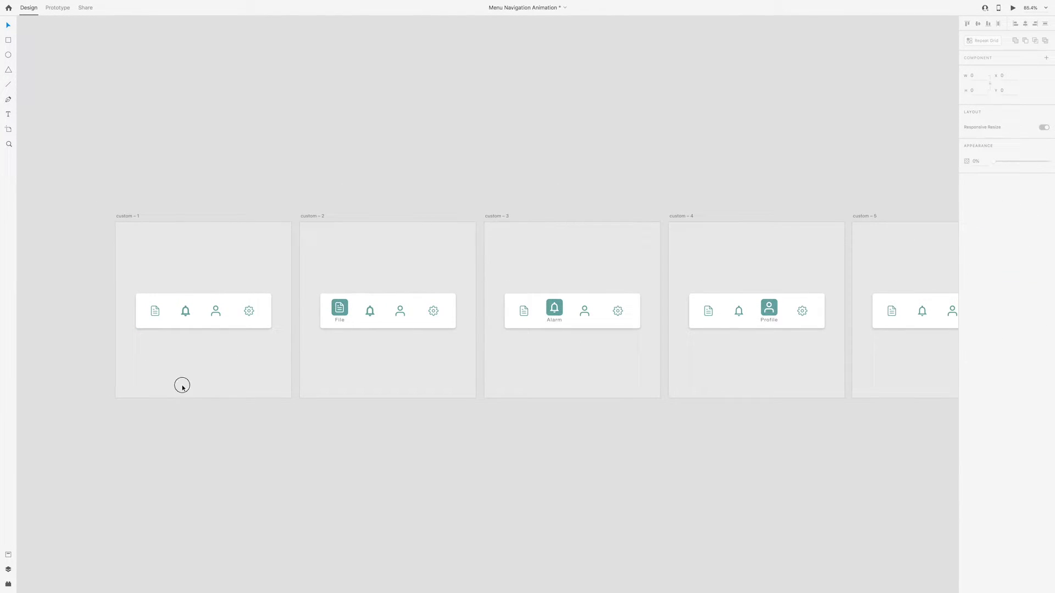
{"action": "left_click", "coordinate": [182, 388]}
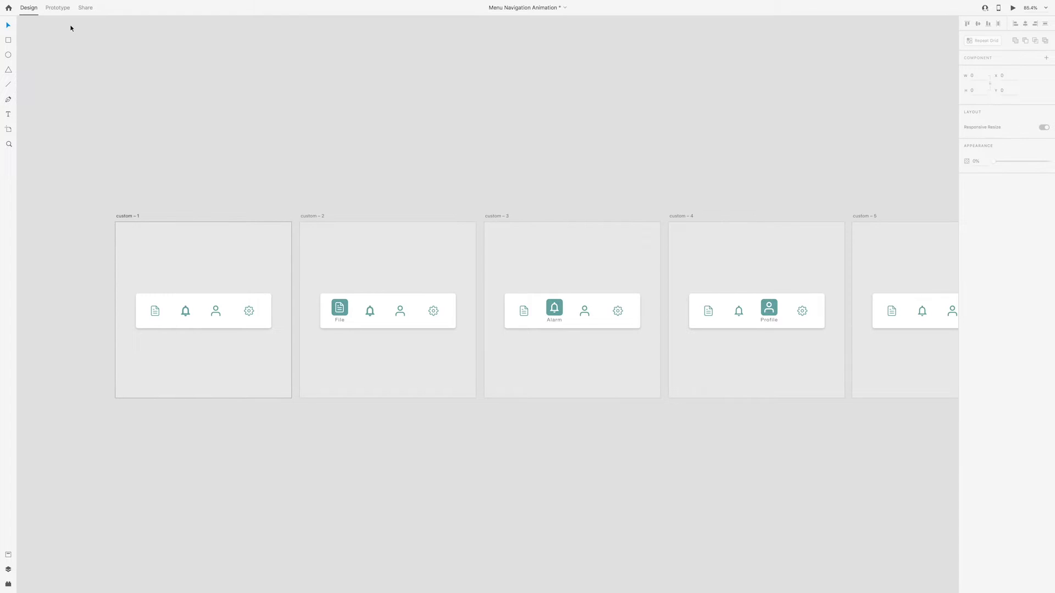
{"action": "left_click", "coordinate": [57, 7]}
{"action": "left_click", "coordinate": [159, 315]}
{"action": "left_click_drag", "start_coordinate": [159, 311], "coordinate": [418, 322]}
Step: Set the file icon's interaction to Auto-Animate with a duration of 0.4 s
{"action": "left_click", "coordinate": [1006, 88]}
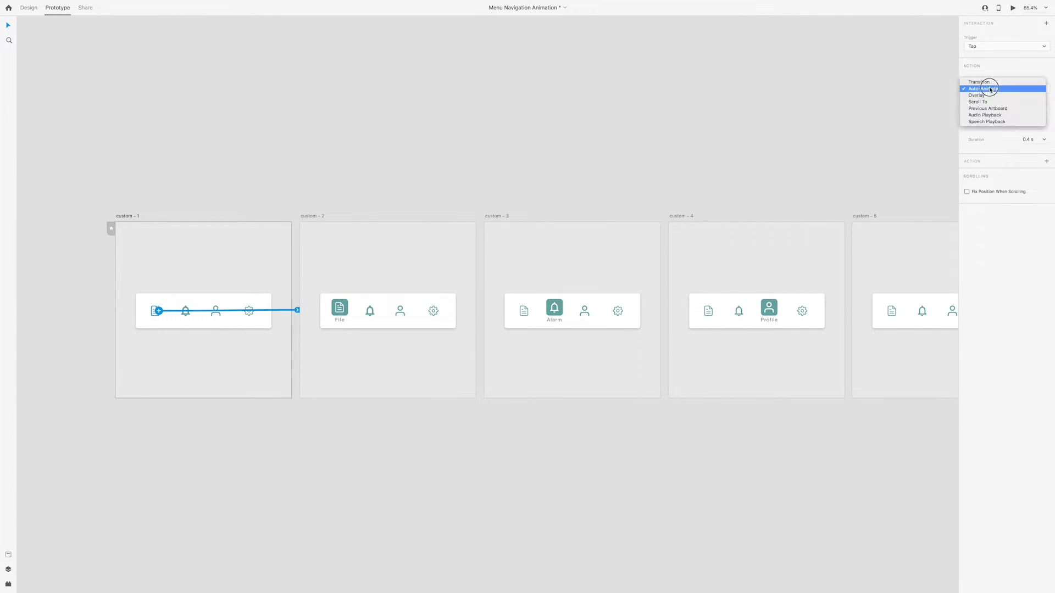
{"action": "left_click", "coordinate": [986, 92]}
{"action": "left_click", "coordinate": [1045, 139]}
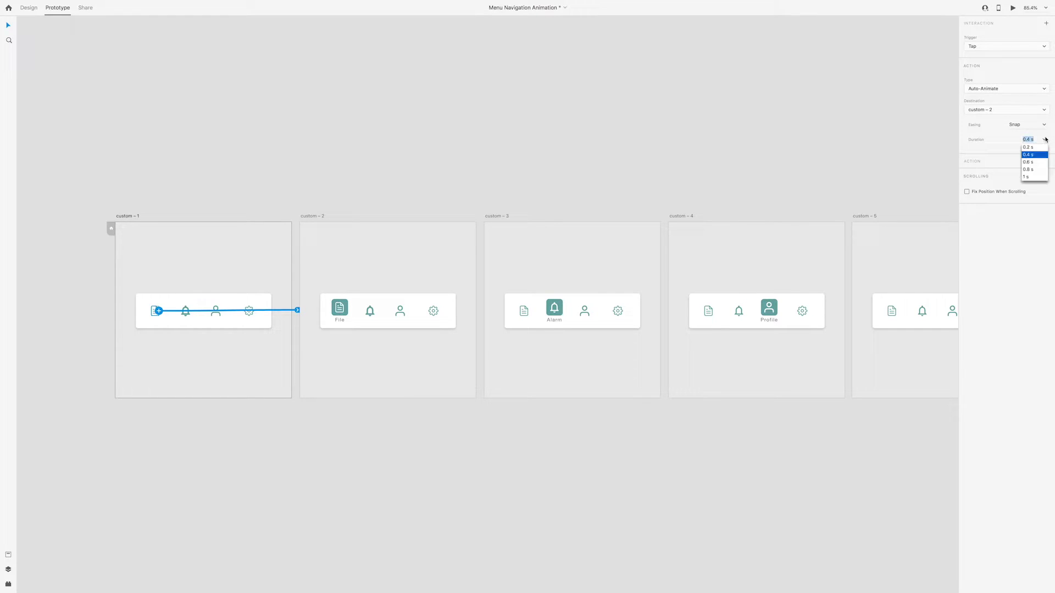
{"action": "left_click", "coordinate": [1036, 155]}
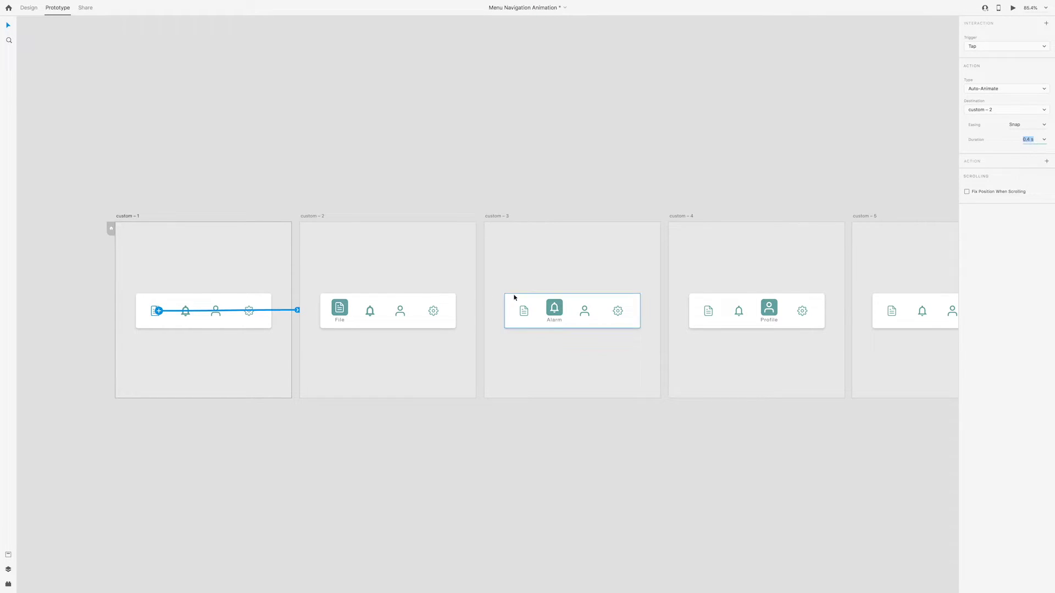
Step: Link the bell icon on custom – 2 to custom – 3, and the person icon on custom – 3 to custom – 4
{"action": "left_click", "coordinate": [370, 318]}
{"action": "left_click_drag", "start_coordinate": [377, 311], "coordinate": [418, 348]}
{"action": "left_click", "coordinate": [440, 315]}
{"action": "left_click_drag", "start_coordinate": [446, 312], "coordinate": [648, 327]}
Step: Link the gear icon on custom – 4 to custom – 5, and the file icon on custom – 5 back to custom – 1
{"action": "left_click_drag", "start_coordinate": [624, 352], "coordinate": [411, 340]}
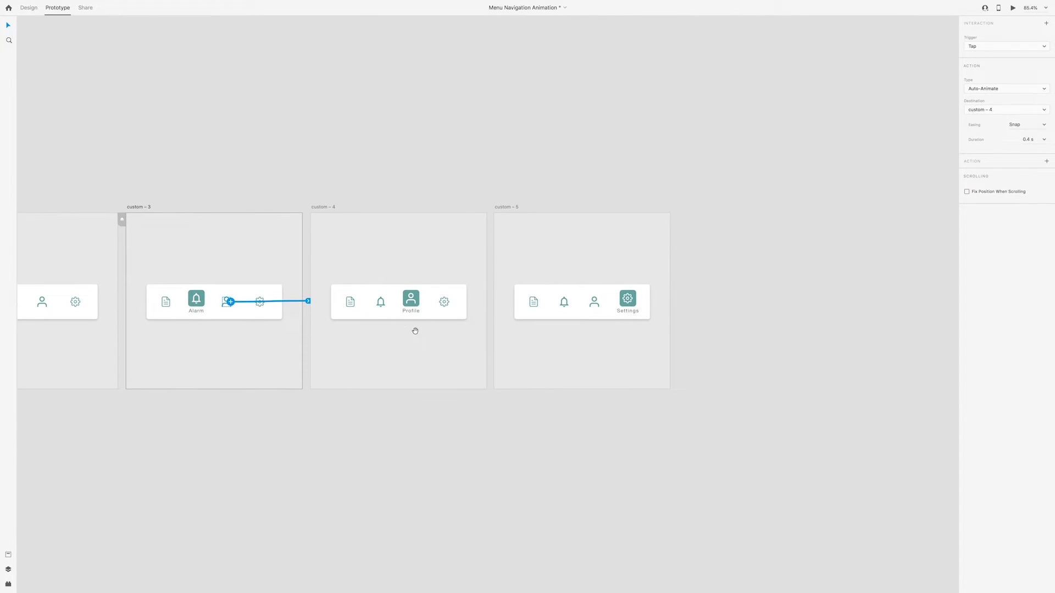
{"action": "left_click", "coordinate": [441, 305]}
{"action": "left_click_drag", "start_coordinate": [450, 301], "coordinate": [636, 309]}
{"action": "scroll", "coordinate": [636, 309], "scroll_direction": "down", "scroll_amount": 2}
{"action": "left_click_drag", "start_coordinate": [591, 347], "coordinate": [742, 350]}
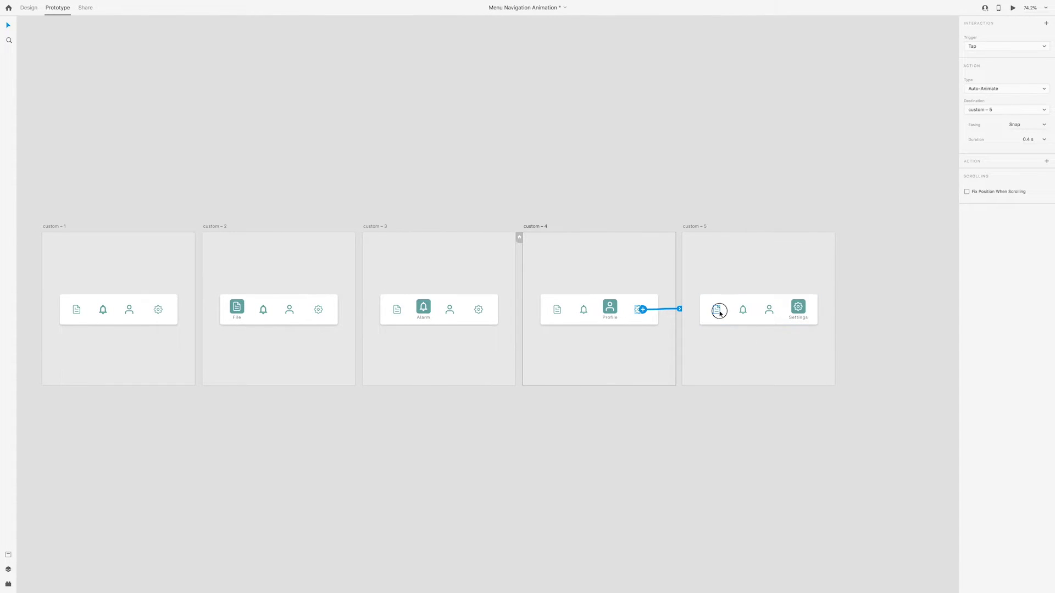
{"action": "left_click", "coordinate": [720, 313]}
{"action": "scroll", "coordinate": [731, 315], "scroll_direction": "left", "scroll_amount": 3}
{"action": "left_click_drag", "start_coordinate": [751, 312], "coordinate": [164, 339]}
Step: Test the prototype in the preview by activating the bell and person icons
{"action": "key", "text": "ctrl+Right"}
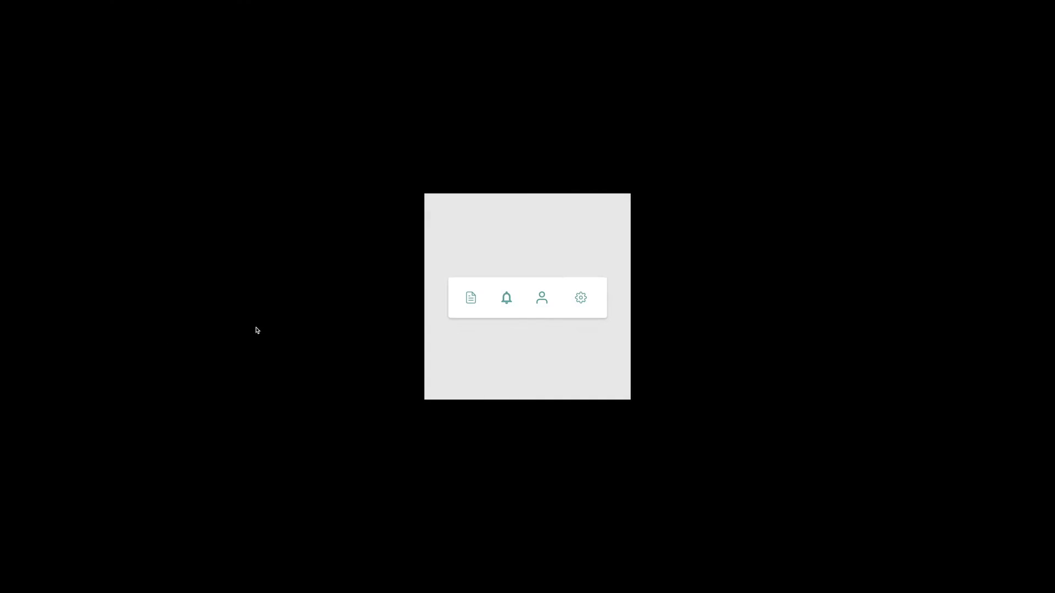
{"action": "left_click", "coordinate": [506, 300]}
{"action": "left_click", "coordinate": [541, 300]}
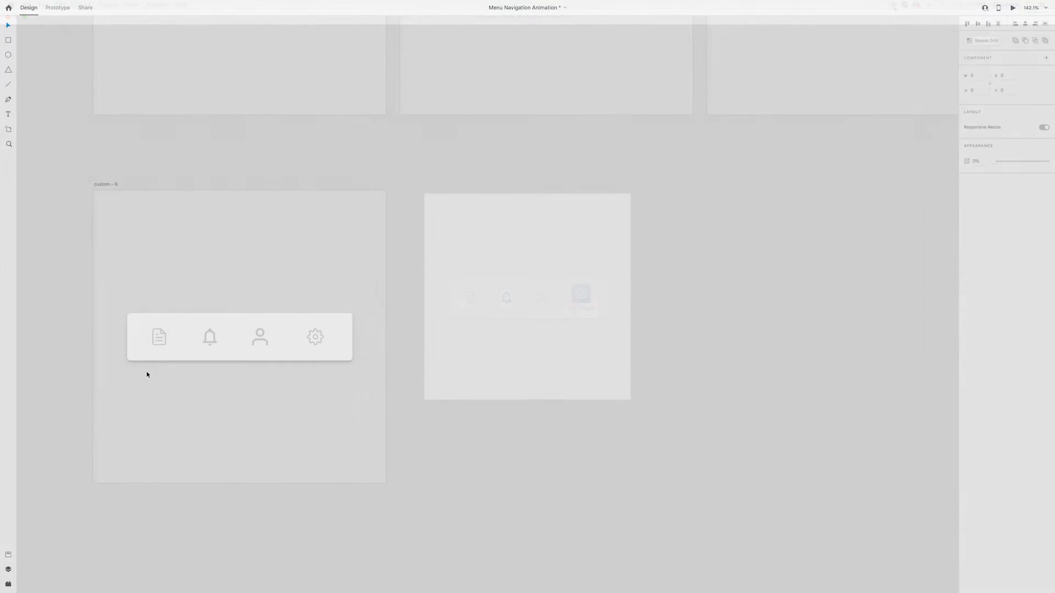
Step: Draw a 13 × 13 square over the bar's lower edge beneath the file icon, with a purple fill and no border
{"action": "scroll", "coordinate": [145, 375], "scroll_direction": "up", "scroll_amount": 5}
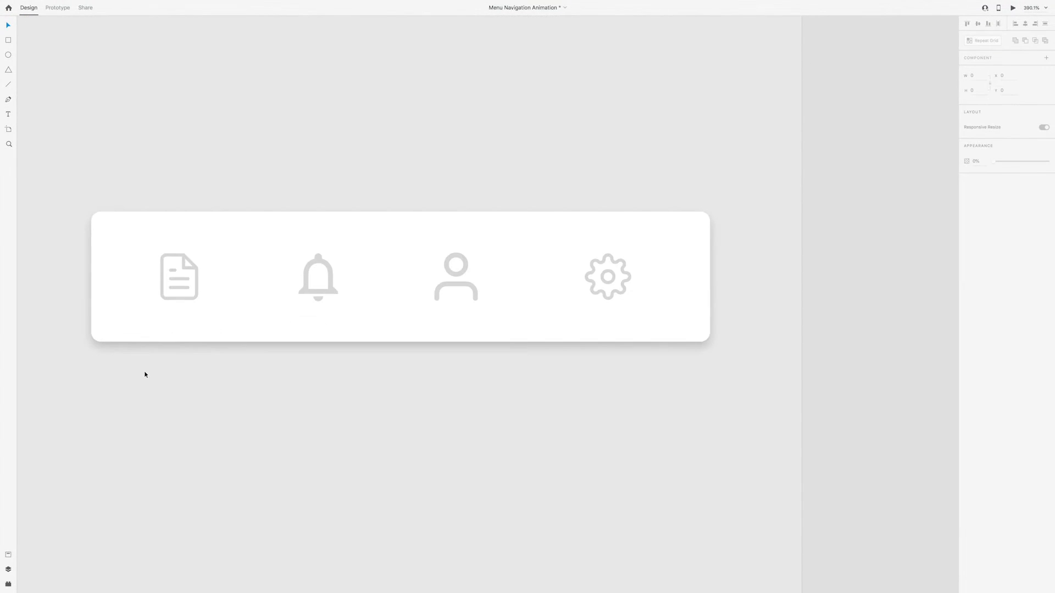
{"action": "mouse_move", "coordinate": [169, 330]}
{"action": "left_mouse_down"}
{"action": "mouse_move", "coordinate": [188, 349]}
{"action": "mouse_move", "coordinate": [179, 342]}
{"action": "left_mouse_up"}
{"action": "key", "text": "v"}
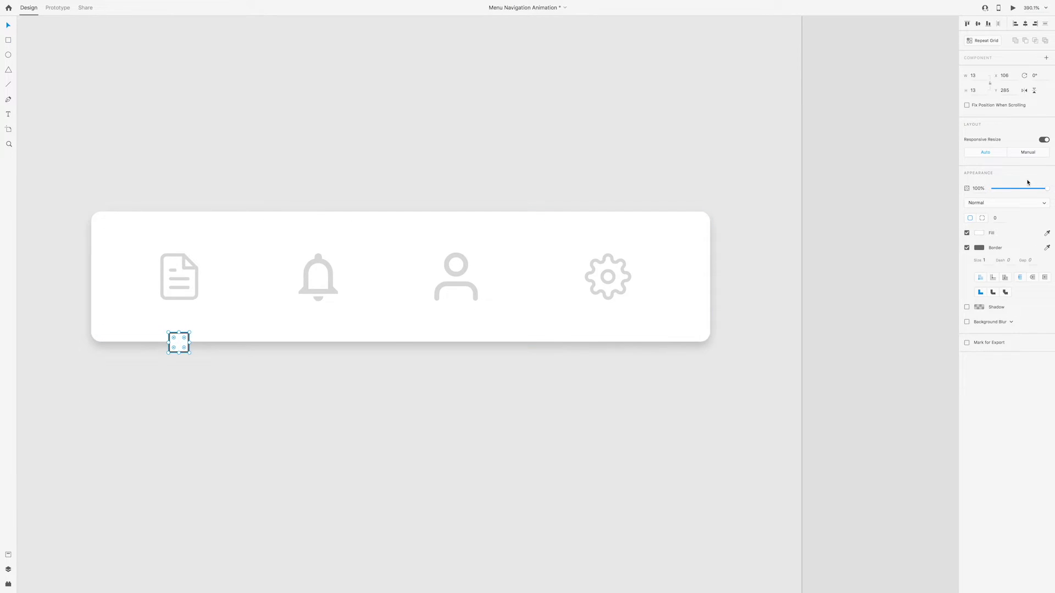
{"action": "left_click", "coordinate": [979, 233]}
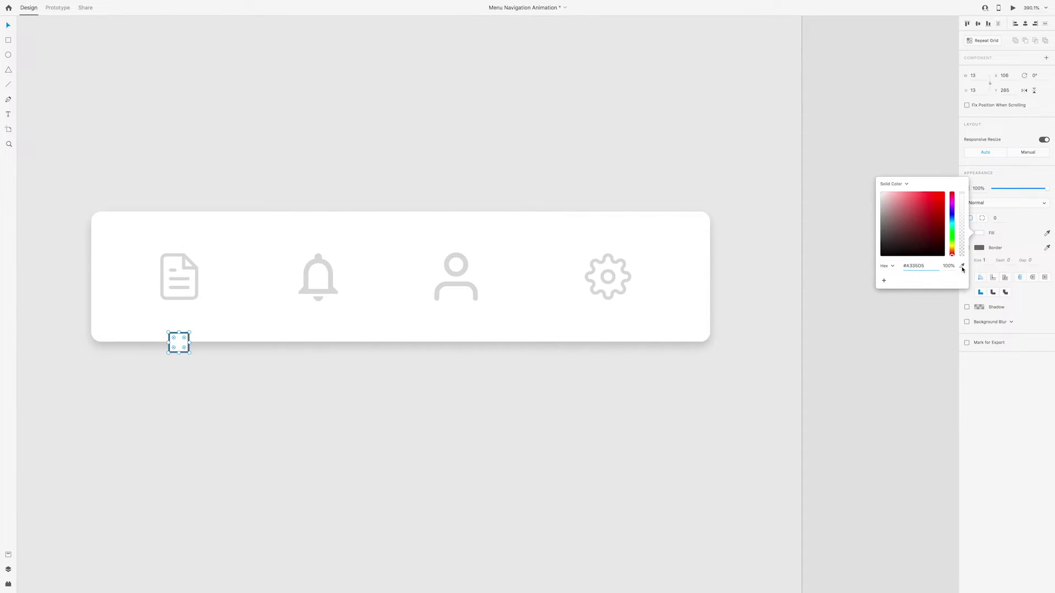
{"action": "left_click", "coordinate": [1026, 238]}
{"action": "left_click", "coordinate": [967, 249]}
Step: Copy the purple square beneath the bell, person and gear icons, and set all four squares to 0% opacity
{"action": "left_click_drag", "start_coordinate": [180, 346], "coordinate": [320, 344]}
{"action": "left_click_drag", "start_coordinate": [321, 343], "coordinate": [608, 341]}
{"action": "left_click", "coordinate": [457, 347], "text": "shift"}
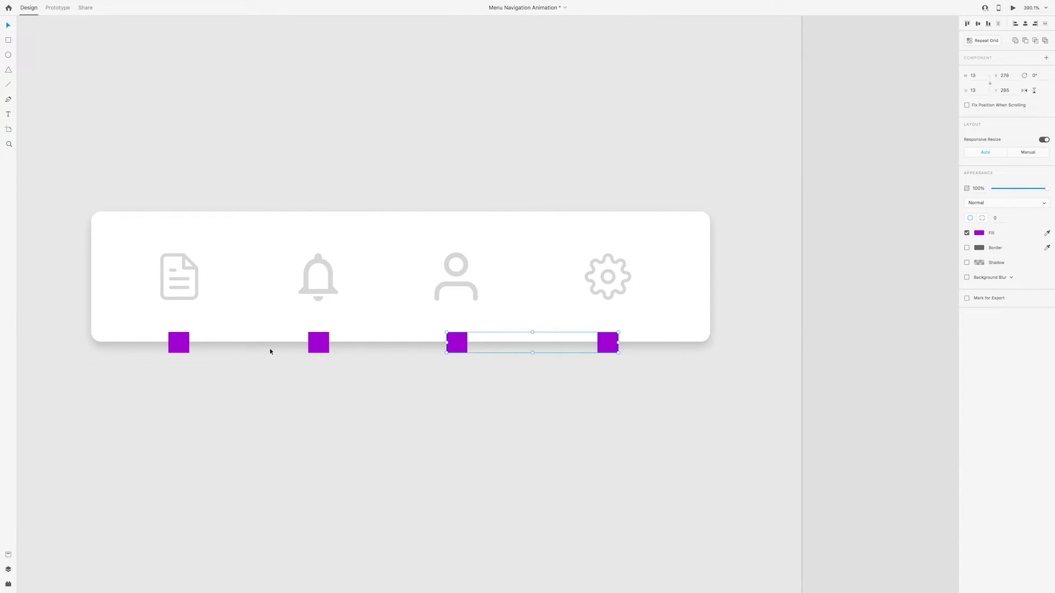
{"action": "left_click", "coordinate": [312, 345], "text": "shift"}
{"action": "left_click", "coordinate": [179, 344], "text": "shift"}
{"action": "left_click_drag", "start_coordinate": [1047, 189], "coordinate": [546, 188]}
Step: Bring the file, bell, person and gear icons on custom – 6 to the front
{"action": "scroll", "coordinate": [209, 334], "scroll_direction": "down", "scroll_amount": 2}
{"action": "scroll", "coordinate": [210, 334], "scroll_direction": "down", "scroll_amount": 5}
{"action": "left_click", "coordinate": [134, 253]}
{"action": "scroll", "coordinate": [192, 350], "scroll_direction": "up", "scroll_amount": 4}
{"action": "left_click", "coordinate": [199, 327]}
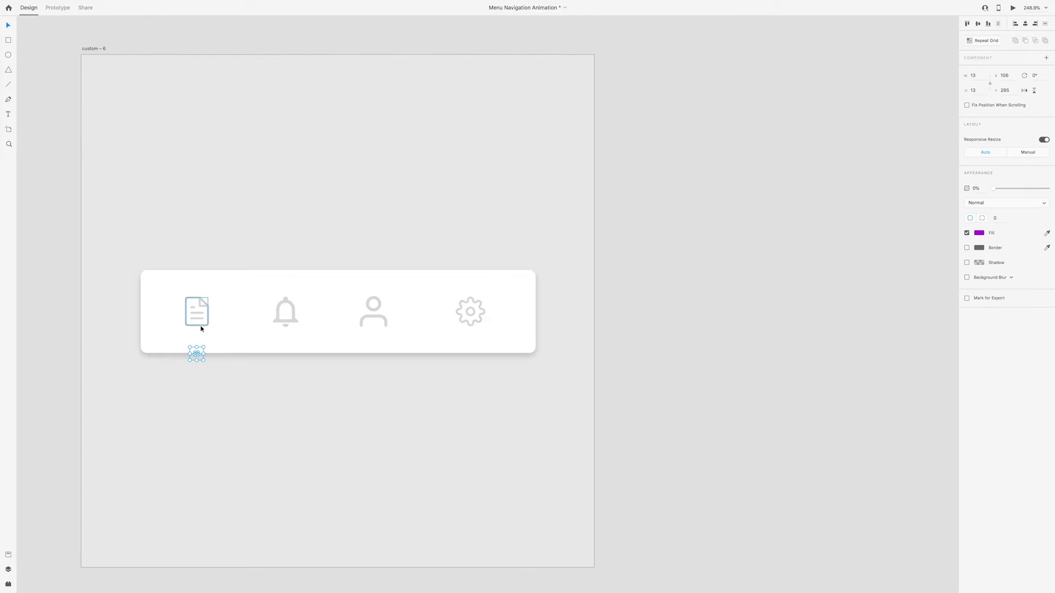
{"action": "left_click", "coordinate": [282, 321], "text": "shift"}
{"action": "left_click", "coordinate": [363, 323], "text": "shift"}
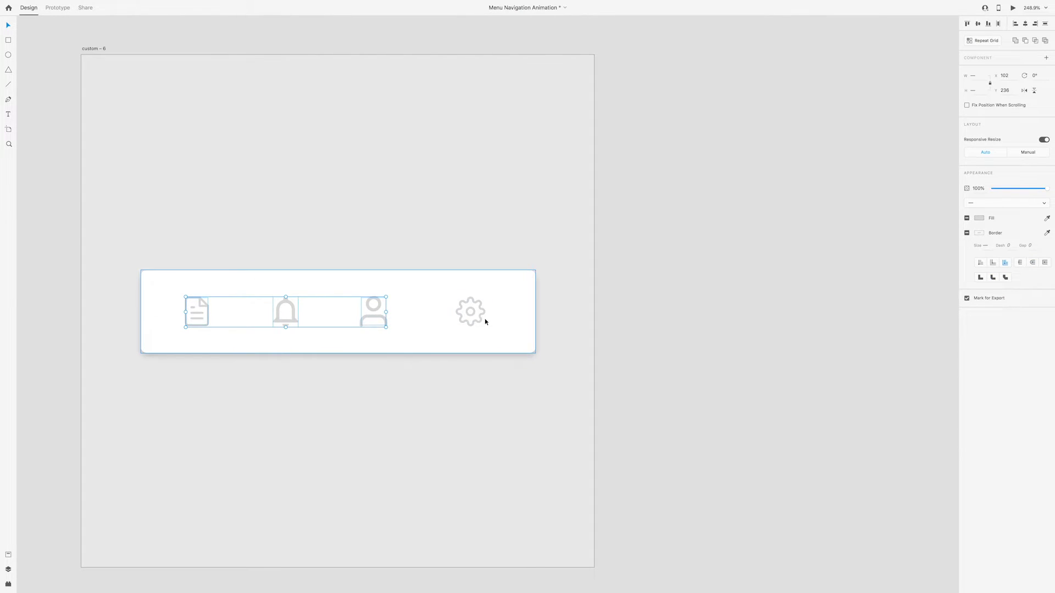
{"action": "left_click", "coordinate": [483, 321], "text": "shift"}
{"action": "right_click", "coordinate": [482, 317]}
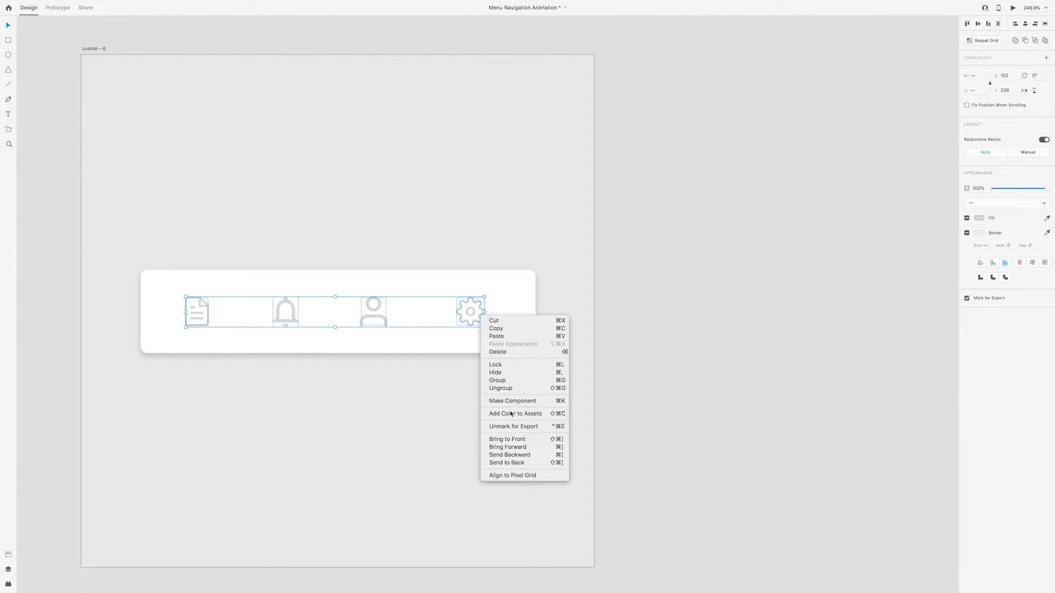
{"action": "left_click", "coordinate": [519, 440]}
{"action": "scroll", "coordinate": [255, 349], "scroll_direction": "down", "scroll_amount": 3}
{"action": "scroll", "coordinate": [261, 407], "scroll_direction": "down", "scroll_amount": 1}
{"action": "left_click", "coordinate": [261, 408]}
{"action": "left_click_drag", "start_coordinate": [211, 161], "coordinate": [165, 142]}
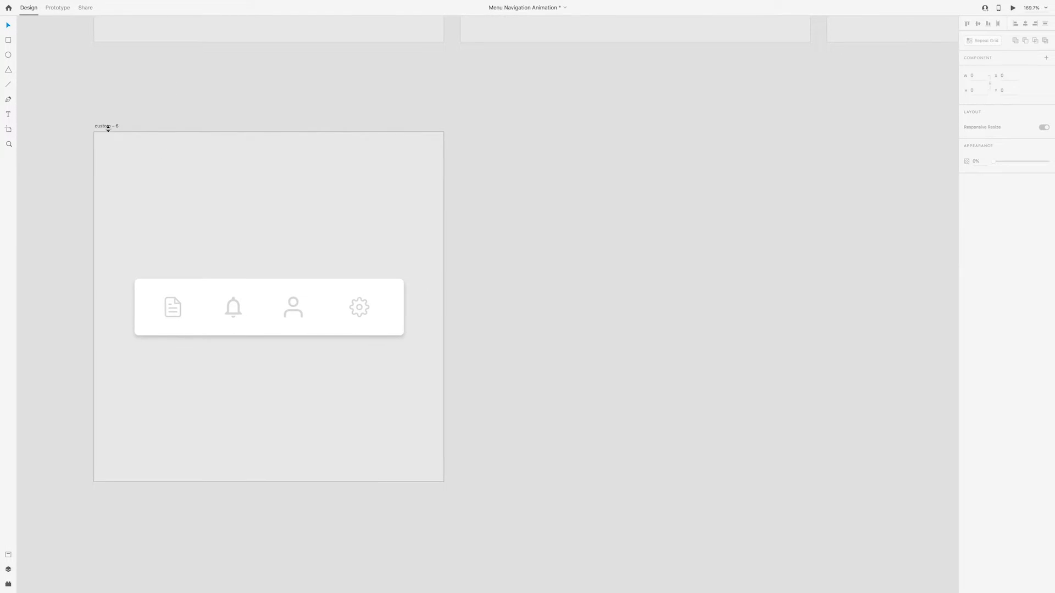
Step: Duplicate the custom – 6 artboard and place the copy beside the original
{"action": "left_click_drag", "start_coordinate": [102, 127], "coordinate": [470, 114]}
{"action": "scroll", "coordinate": [261, 164], "scroll_direction": "down", "scroll_amount": 1}
{"action": "scroll", "coordinate": [276, 207], "scroll_direction": "down", "scroll_amount": 3}
{"action": "left_click_drag", "start_coordinate": [436, 151], "coordinate": [233, 176]}
Step: Enlarge the transparent square beneath the file icon to 55 × 55, position it behind the icon, and set its opacity to 100%
{"action": "scroll", "coordinate": [276, 295], "scroll_direction": "up", "scroll_amount": 4}
{"action": "left_click", "coordinate": [277, 290]}
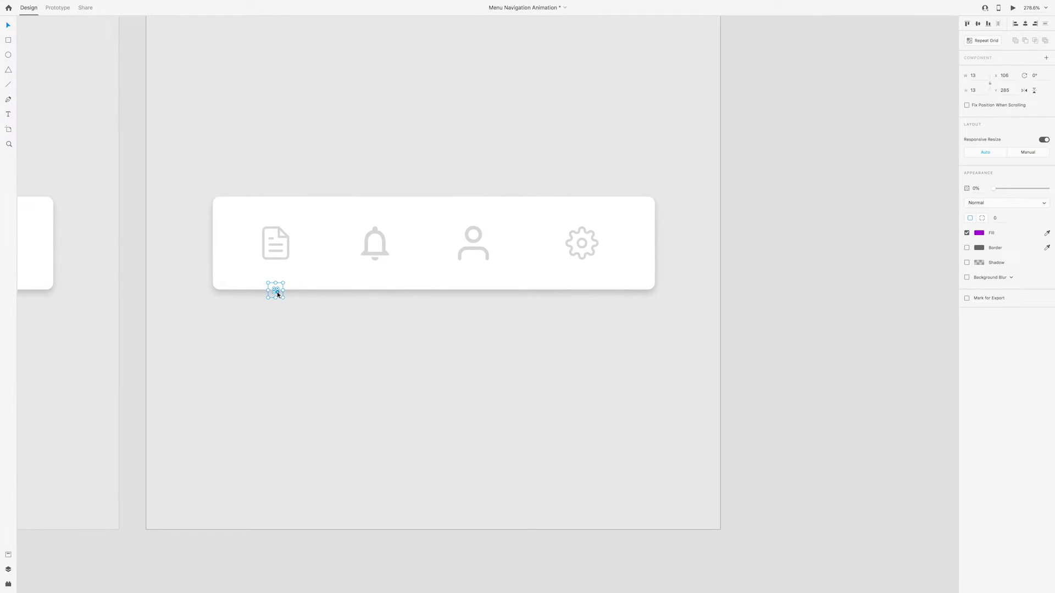
{"action": "scroll", "coordinate": [278, 294], "scroll_direction": "up", "scroll_amount": 3}
{"action": "left_click_drag", "start_coordinate": [282, 288], "coordinate": [341, 162]}
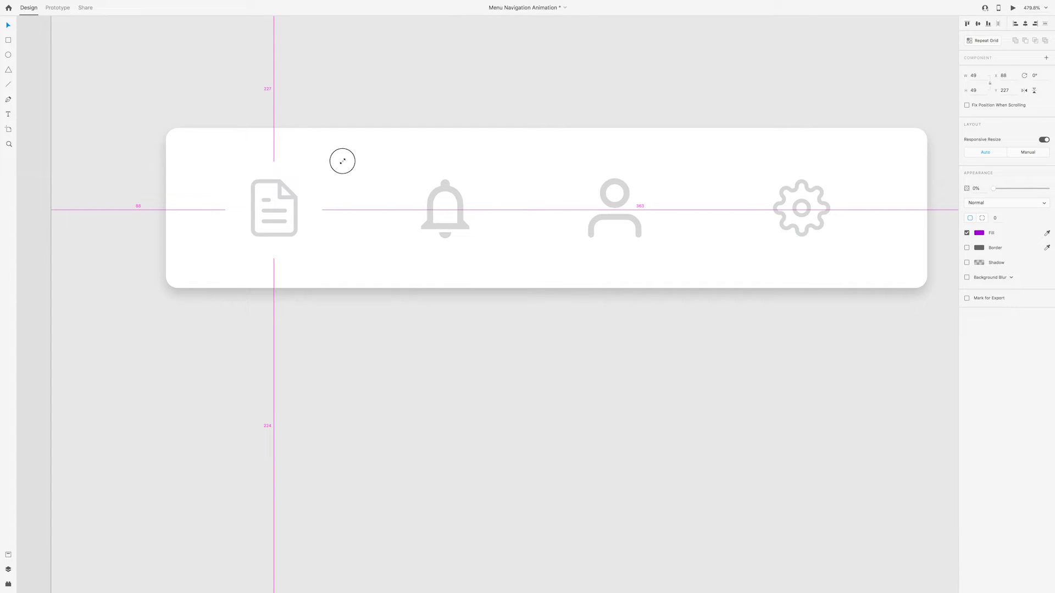
{"action": "left_click_drag", "start_coordinate": [341, 162], "coordinate": [349, 156]}
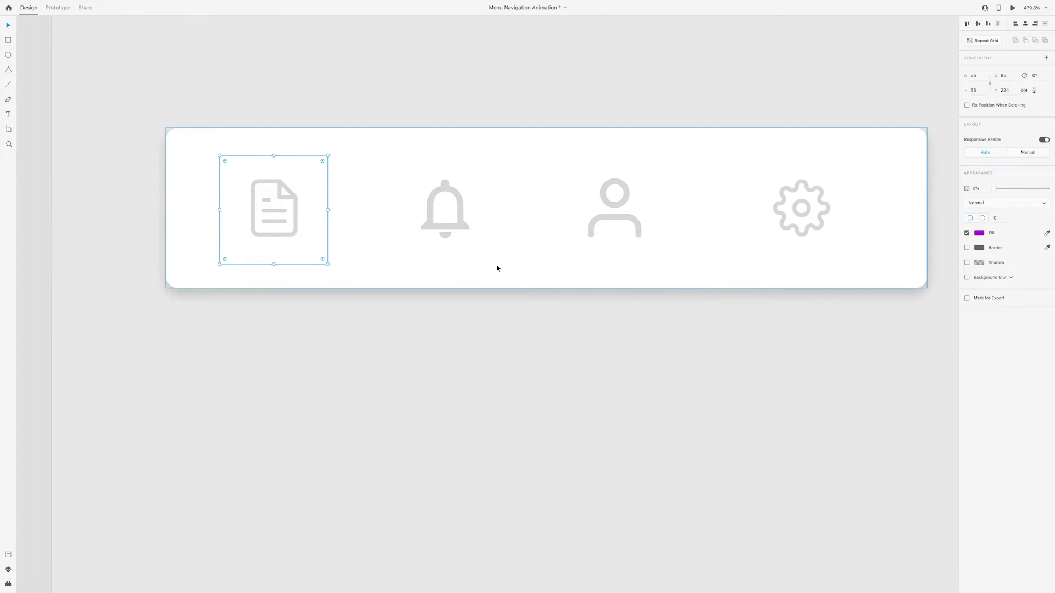
{"action": "left_click_drag", "start_coordinate": [993, 189], "coordinate": [1047, 188]}
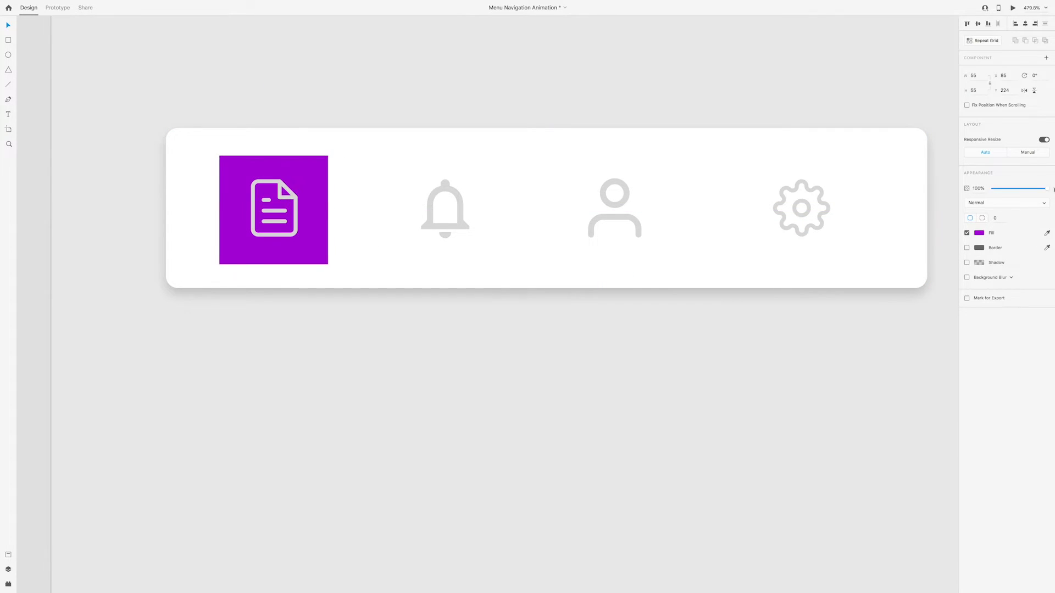
Step: Set the file icon's border to white and round the purple square's corners to 10
{"action": "left_click", "coordinate": [278, 190]}
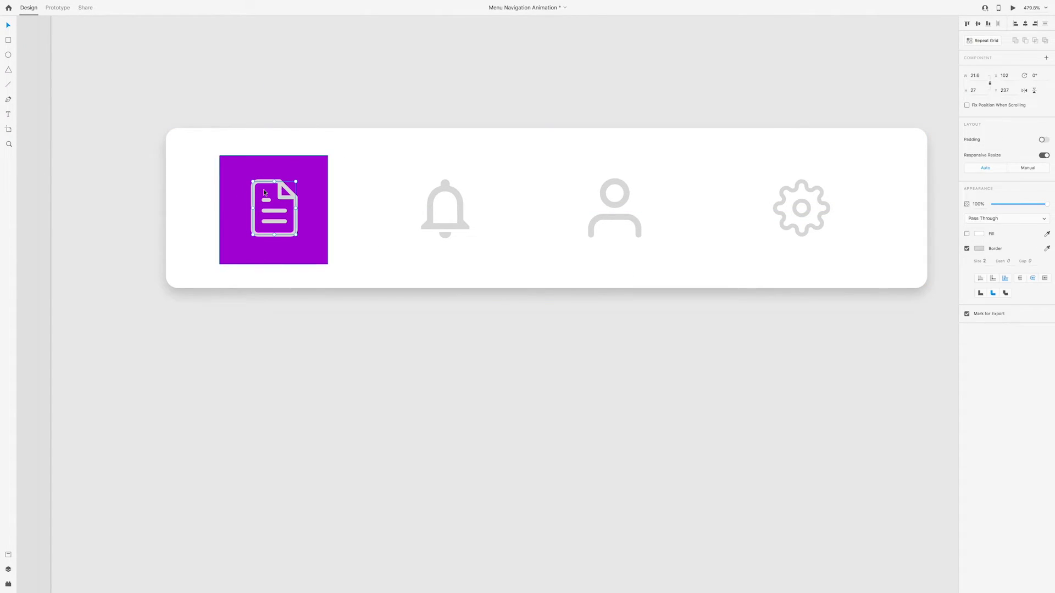
{"action": "left_click", "coordinate": [981, 248]}
{"action": "key", "text": "Escape"}
{"action": "key", "text": "Escape"}
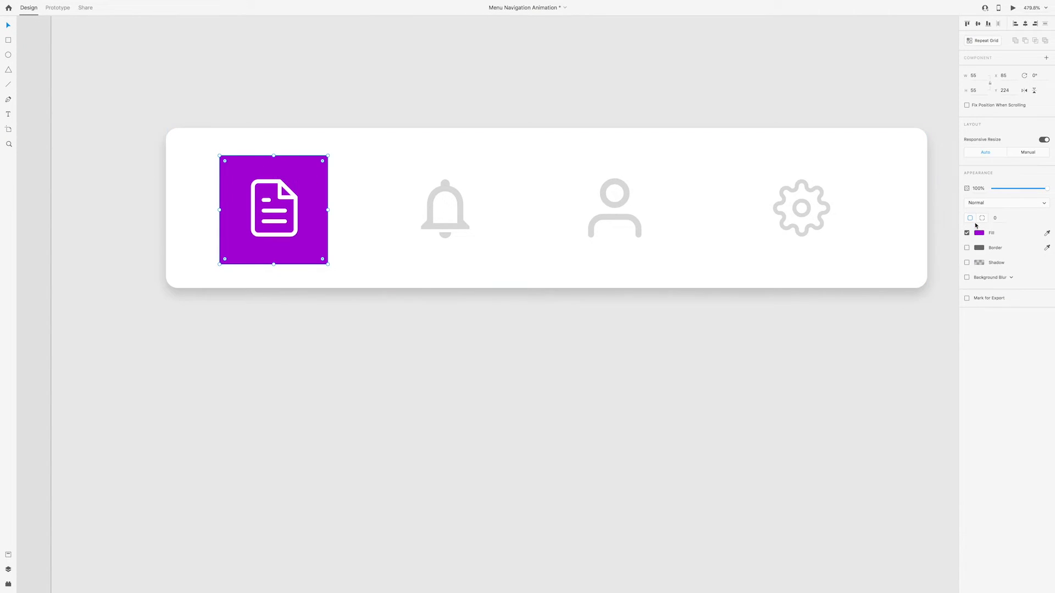
{"action": "key", "text": "Return"}
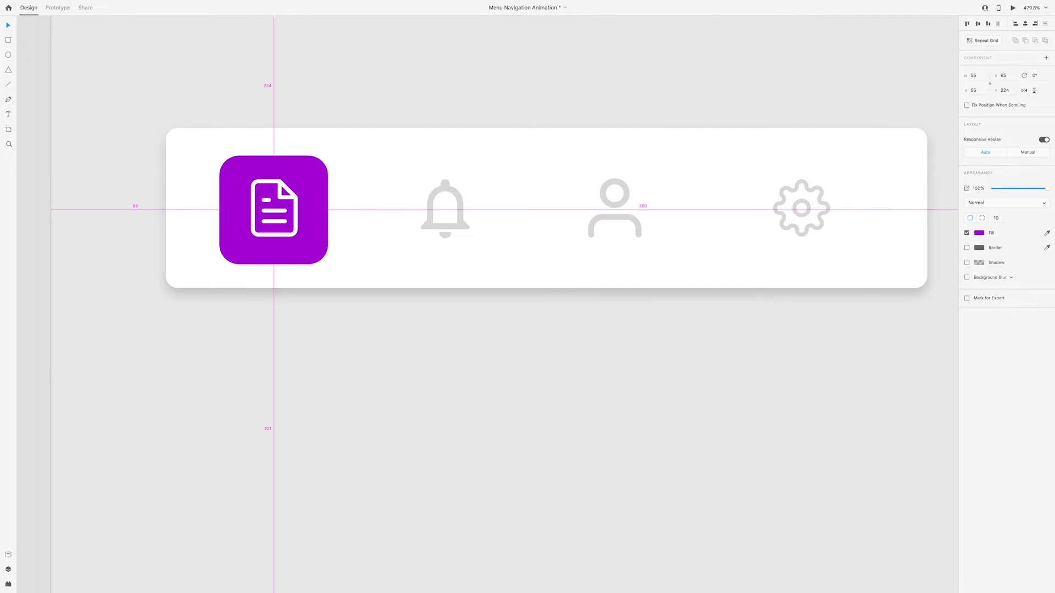
Step: Duplicate the custom – 7 artboard and place the copy beside it
{"action": "scroll", "coordinate": [284, 403], "scroll_direction": "down", "scroll_amount": 8}
{"action": "scroll", "coordinate": [389, 483], "scroll_direction": "right", "scroll_amount": 1}
{"action": "left_click_drag", "start_coordinate": [147, 88], "coordinate": [565, 69]}
{"action": "scroll", "coordinate": [248, 224], "scroll_direction": "down", "scroll_amount": 7}
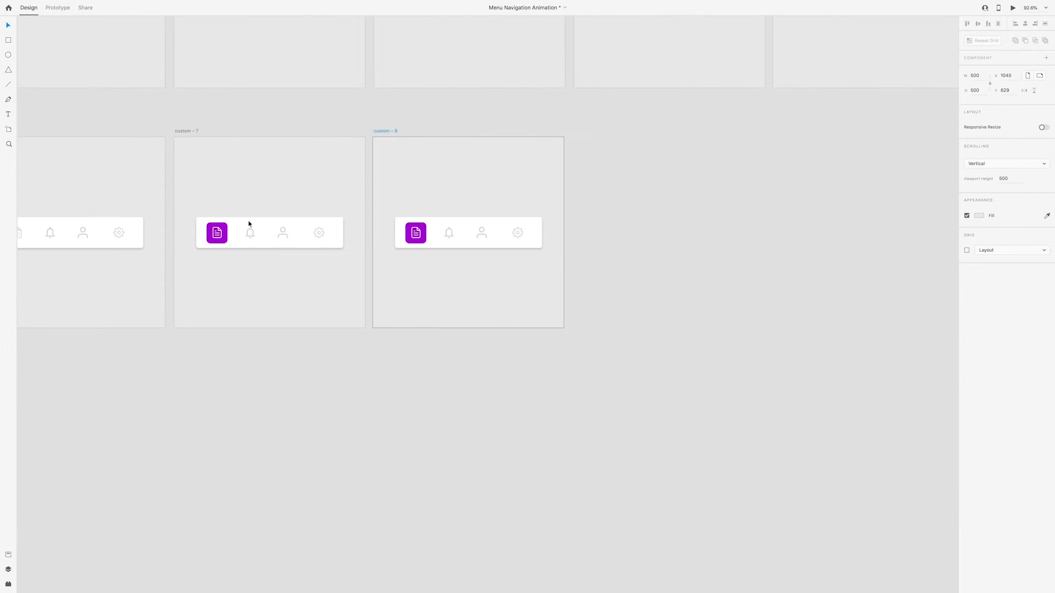
Step: Enlarge the hidden square beneath the bell to 55 × 55 behind the icon, with 100% opacity and a corner radius of 10
{"action": "scroll", "coordinate": [248, 224], "scroll_direction": "up", "scroll_amount": 10}
{"action": "left_click_drag", "start_coordinate": [356, 339], "coordinate": [390, 253]}
{"action": "left_click", "coordinate": [258, 266]}
{"action": "left_click", "coordinate": [378, 269]}
{"action": "mouse_move", "coordinate": [391, 253]}
{"action": "left_mouse_down"}
{"action": "mouse_move", "coordinate": [379, 257]}
{"action": "mouse_move", "coordinate": [391, 254]}
{"action": "left_mouse_up"}
{"action": "left_click_drag", "start_coordinate": [391, 322], "coordinate": [379, 298]}
{"action": "left_click_drag", "start_coordinate": [998, 188], "coordinate": [1048, 188]}
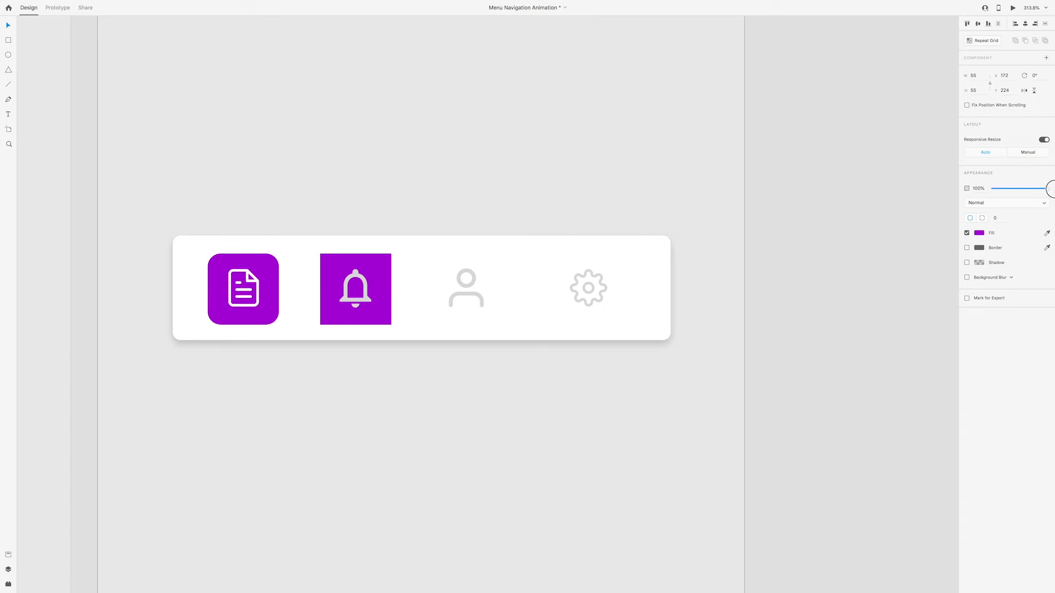
{"action": "key", "text": "Return"}
Step: Set the bell icon's fill on custom – 8 to white (#FFFFFF)
{"action": "left_click", "coordinate": [365, 301]}
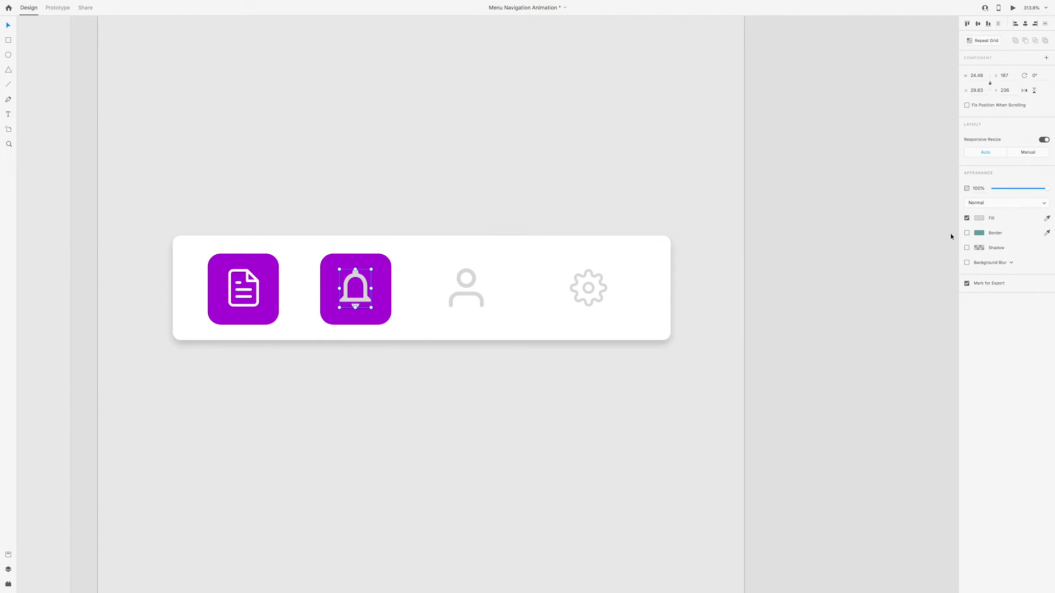
{"action": "left_click", "coordinate": [977, 220]}
{"action": "left_click_drag", "start_coordinate": [934, 214], "coordinate": [877, 170]}
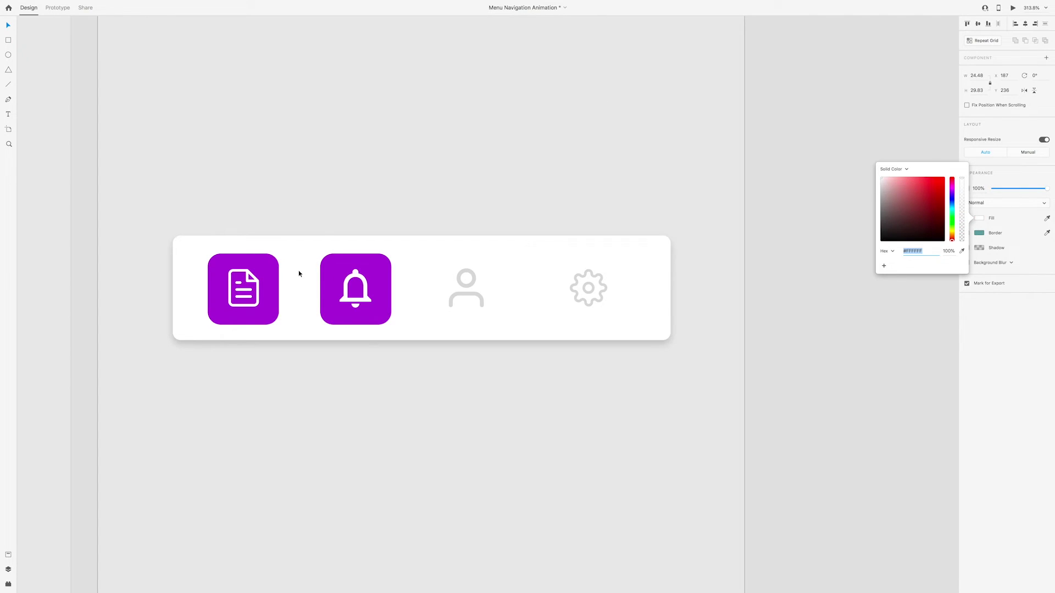
Step: Try to sample the person icon's gray for the file icon's border on custom – 8
{"action": "left_click", "coordinate": [254, 288]}
{"action": "left_click", "coordinate": [1047, 250]}
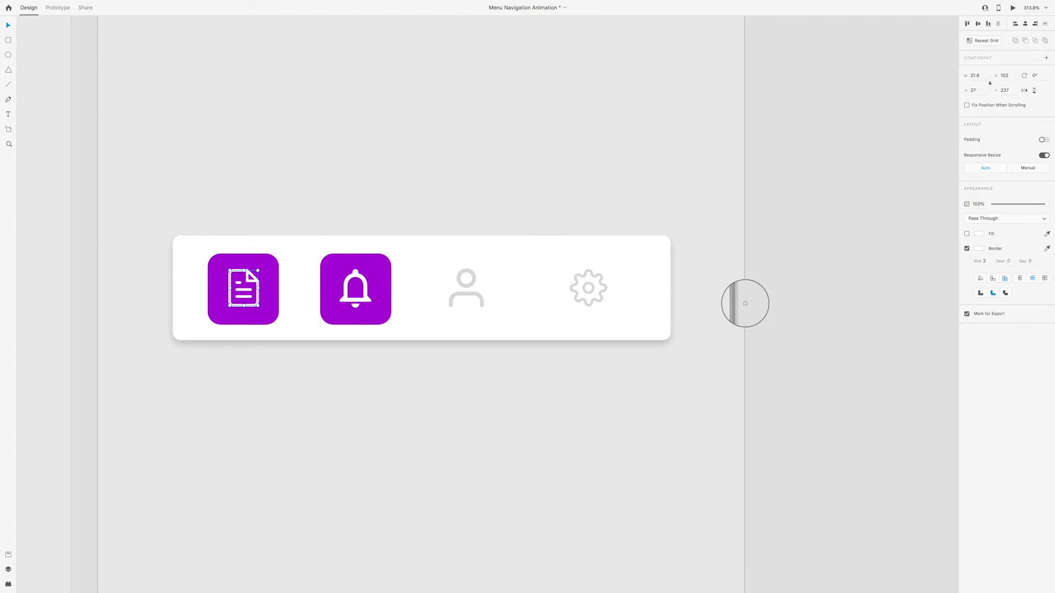
{"action": "left_click", "coordinate": [456, 297]}
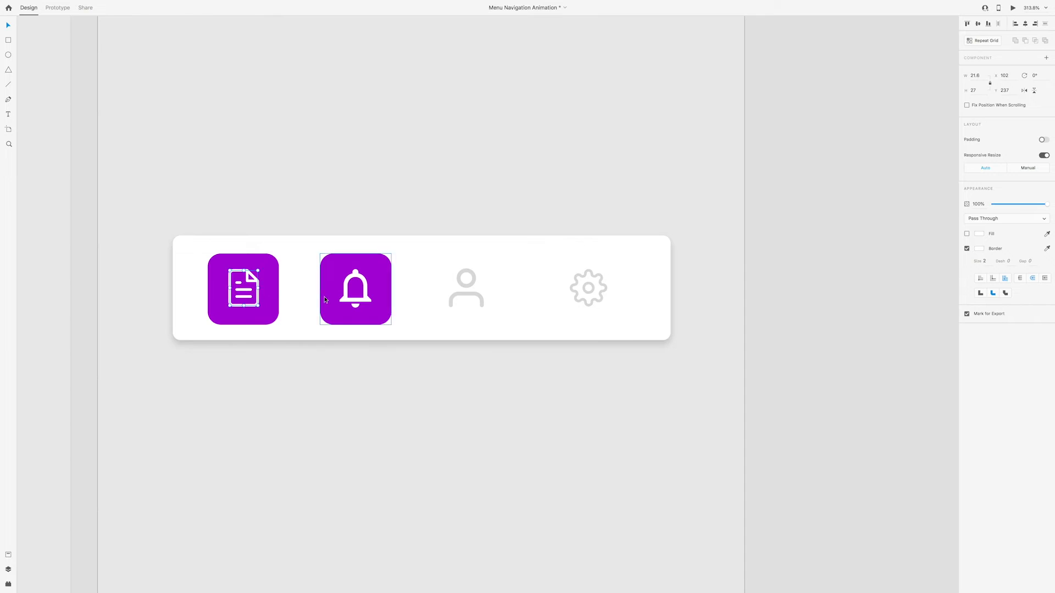
{"action": "scroll", "coordinate": [325, 298], "scroll_direction": "down", "scroll_amount": 5}
{"action": "scroll", "coordinate": [326, 295], "scroll_direction": "up", "scroll_amount": 4}
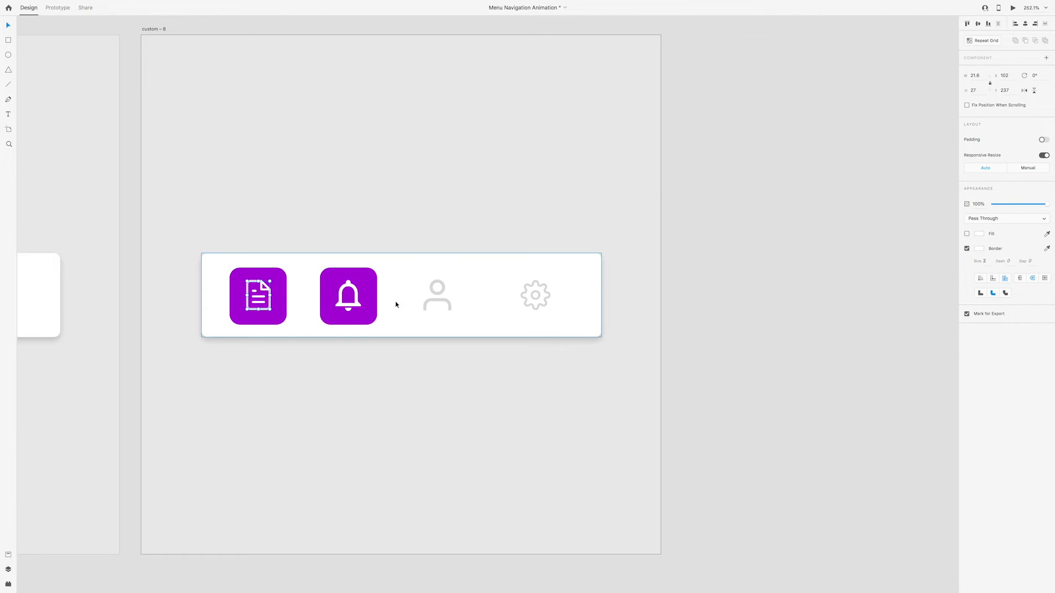
{"action": "left_click", "coordinate": [432, 300]}
Step: Shrink the file icon's purple square to 7 × 7, move it onto the bar's lower edge, and set its opacity to 0%
{"action": "left_click", "coordinate": [272, 285]}
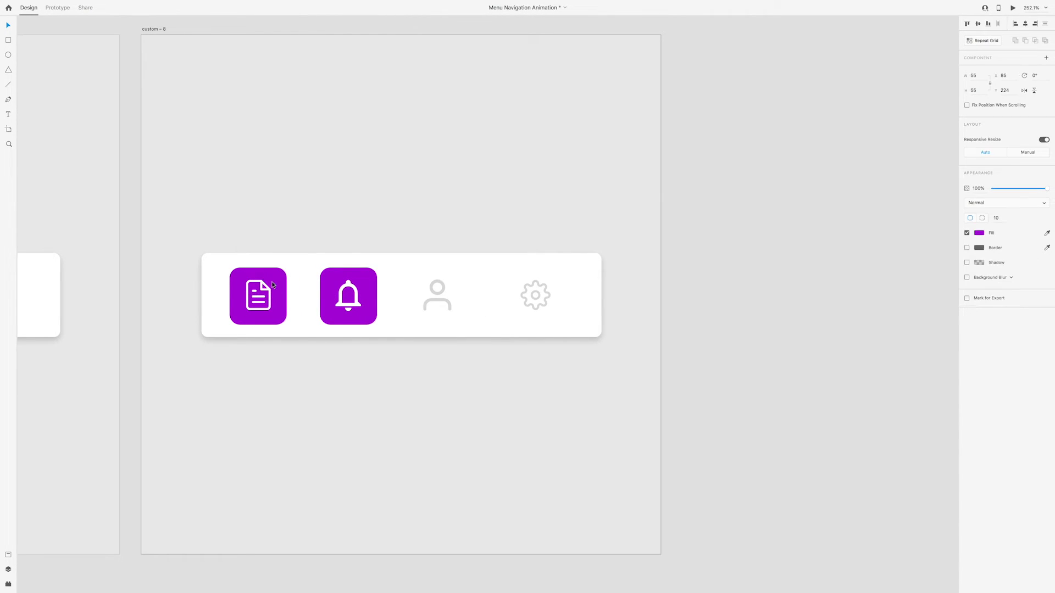
{"action": "left_click_drag", "start_coordinate": [287, 269], "coordinate": [262, 281]}
{"action": "scroll", "coordinate": [259, 294], "scroll_direction": "up", "scroll_amount": 1}
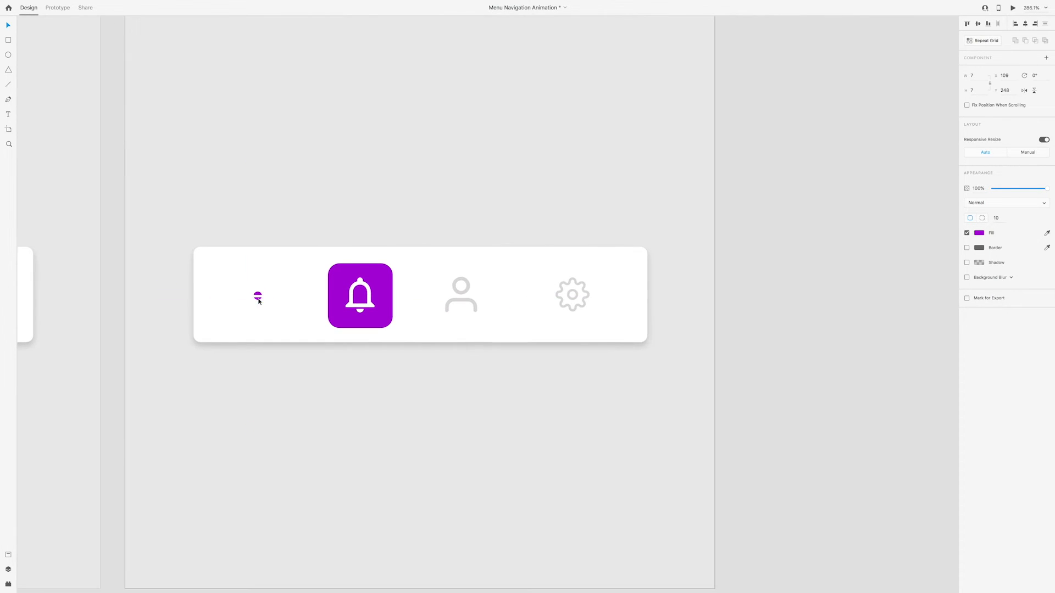
{"action": "left_click_drag", "start_coordinate": [257, 298], "coordinate": [257, 344]}
{"action": "left_click_drag", "start_coordinate": [1047, 189], "coordinate": [989, 190]}
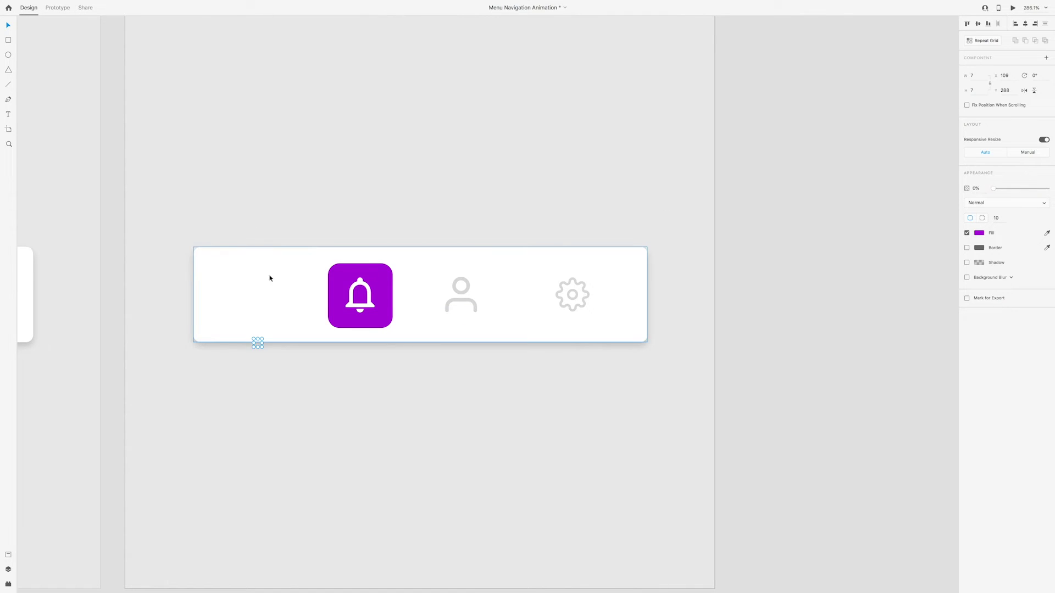
Step: Set the file icon's border to the gray sampled from the person icon
{"action": "left_click", "coordinate": [267, 294]}
{"action": "left_click", "coordinate": [268, 292]}
{"action": "left_click", "coordinate": [1047, 249]}
{"action": "left_click", "coordinate": [468, 292]}
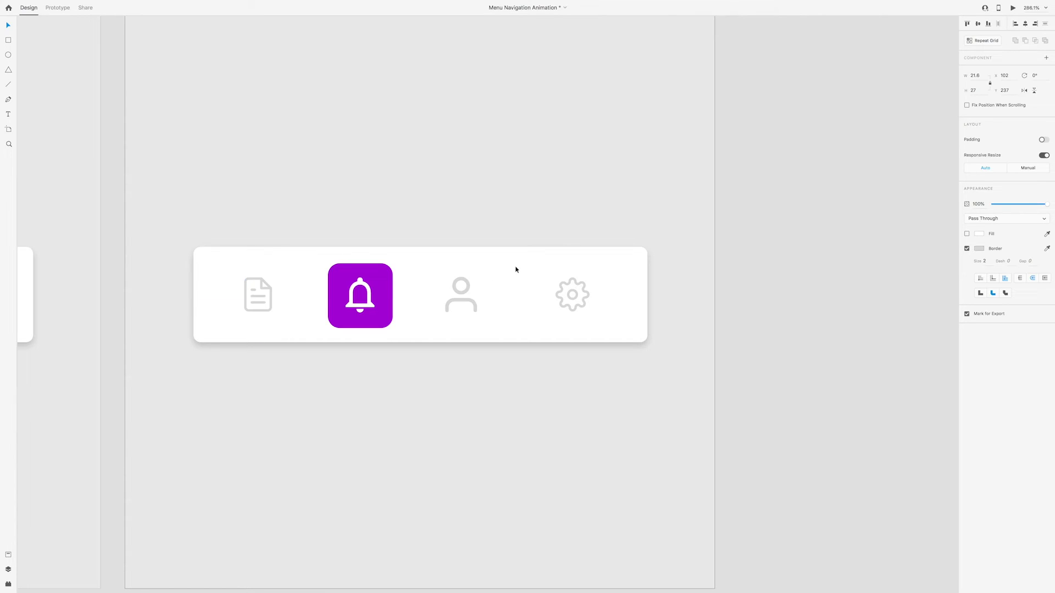
Step: Duplicate the custom – 8 artboard and place the copy beside it
{"action": "scroll", "coordinate": [515, 270], "scroll_direction": "down", "scroll_amount": 5}
{"action": "key", "text": "alt"}
{"action": "scroll", "coordinate": [607, 318], "scroll_direction": "up", "scroll_amount": 3}
{"action": "left_click", "coordinate": [162, 73]}
{"action": "left_click_drag", "start_coordinate": [204, 86], "coordinate": [572, 91], "text": "alt"}
{"action": "scroll", "coordinate": [315, 208], "scroll_direction": "down", "scroll_amount": 4}
Step: Set the bell icon's fill on the new artboard to the gray sampled from the person icon
{"action": "scroll", "coordinate": [409, 168], "scroll_direction": "up", "scroll_amount": 6}
{"action": "left_click", "coordinate": [410, 197]}
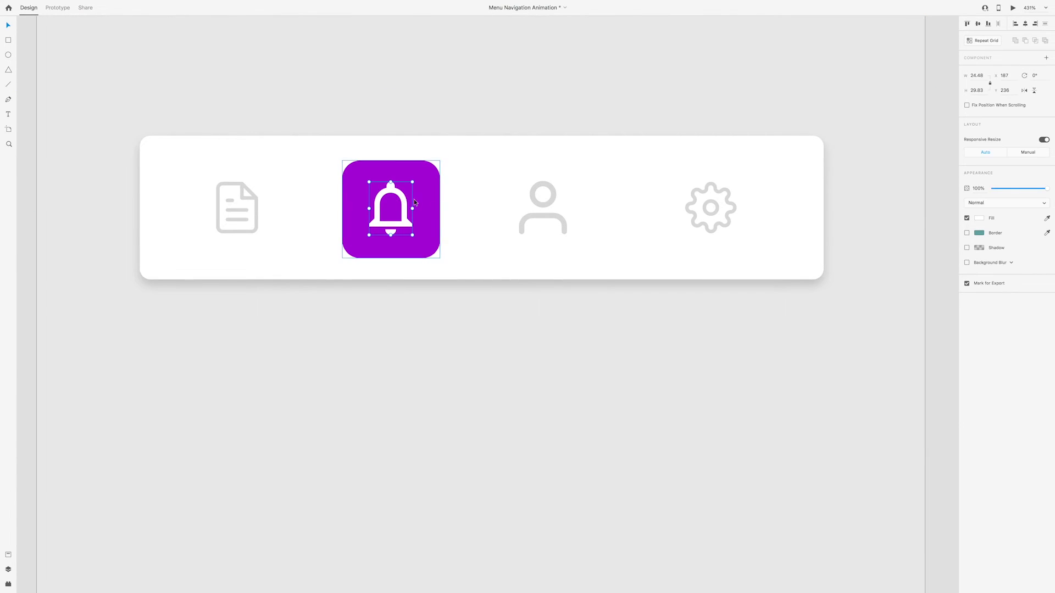
{"action": "left_click", "coordinate": [1048, 219]}
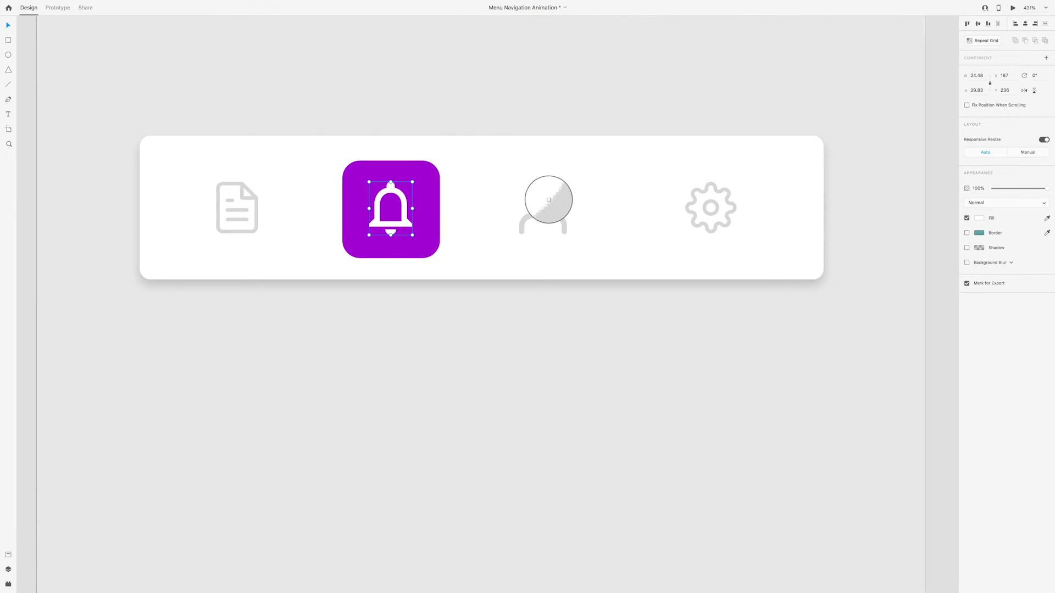
{"action": "left_click", "coordinate": [548, 234]}
Step: Enlarge the hidden square beneath the person icon to 55 × 55 behind it, with 100% opacity and a corner radius of 10
{"action": "left_click_drag", "start_coordinate": [543, 282], "coordinate": [597, 160]}
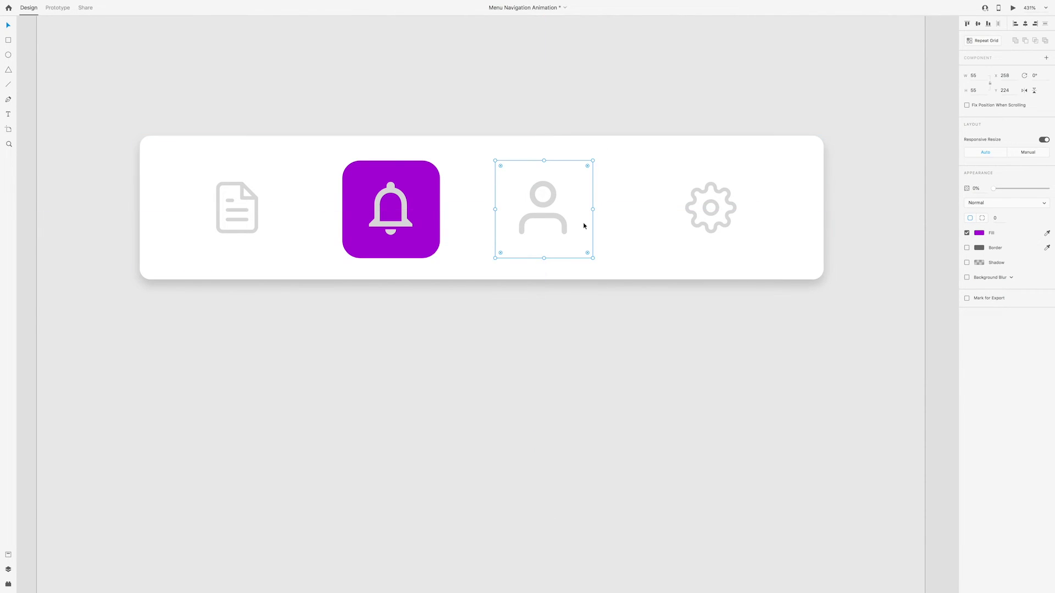
{"action": "left_click_drag", "start_coordinate": [998, 190], "coordinate": [1050, 189]}
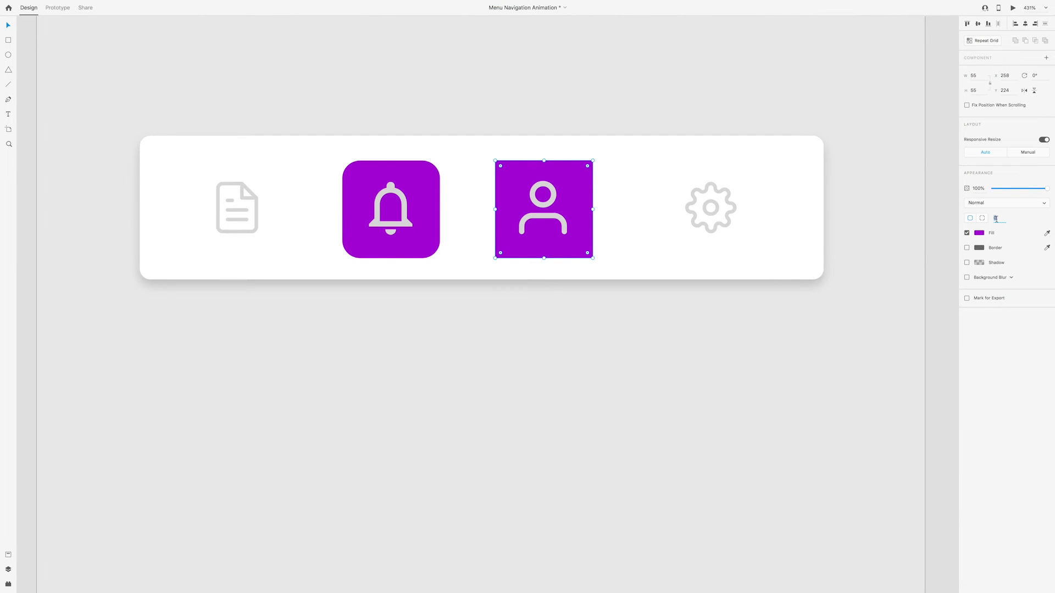
{"action": "type", "text": "10"}
{"action": "key", "text": "Return"}
Step: Set the person icon's border to white (#FFFFFF)
{"action": "left_click", "coordinate": [530, 218]}
{"action": "left_click", "coordinate": [979, 249]}
{"action": "left_click_drag", "start_coordinate": [898, 235], "coordinate": [485, 140]}
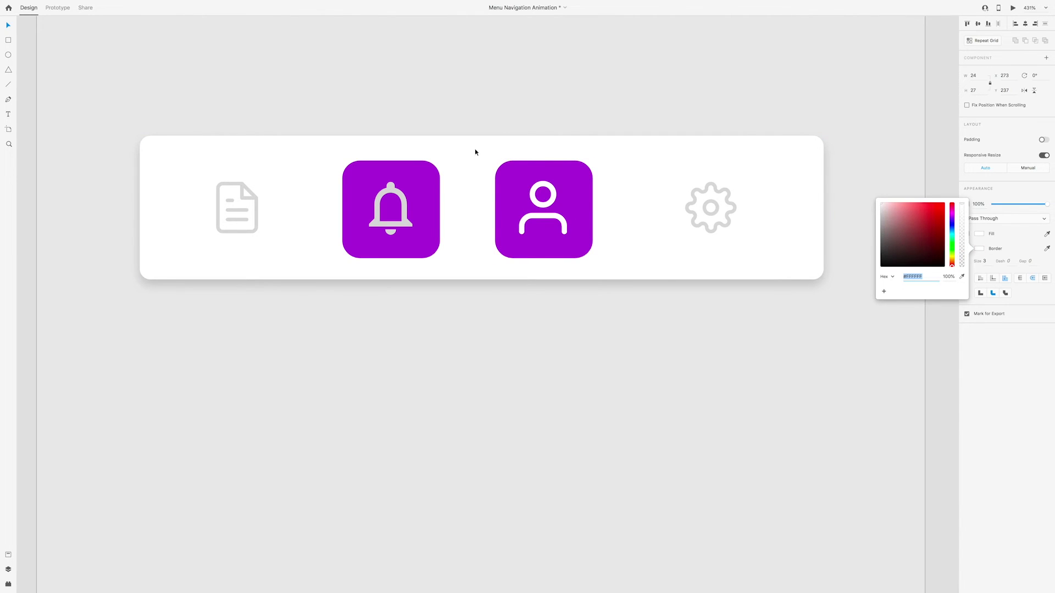
Step: Shrink the bell's purple square to 3 × 3, move it onto the bar's lower edge, and set its opacity to 0%
{"action": "left_click", "coordinate": [408, 225]}
{"action": "left_click", "coordinate": [423, 246]}
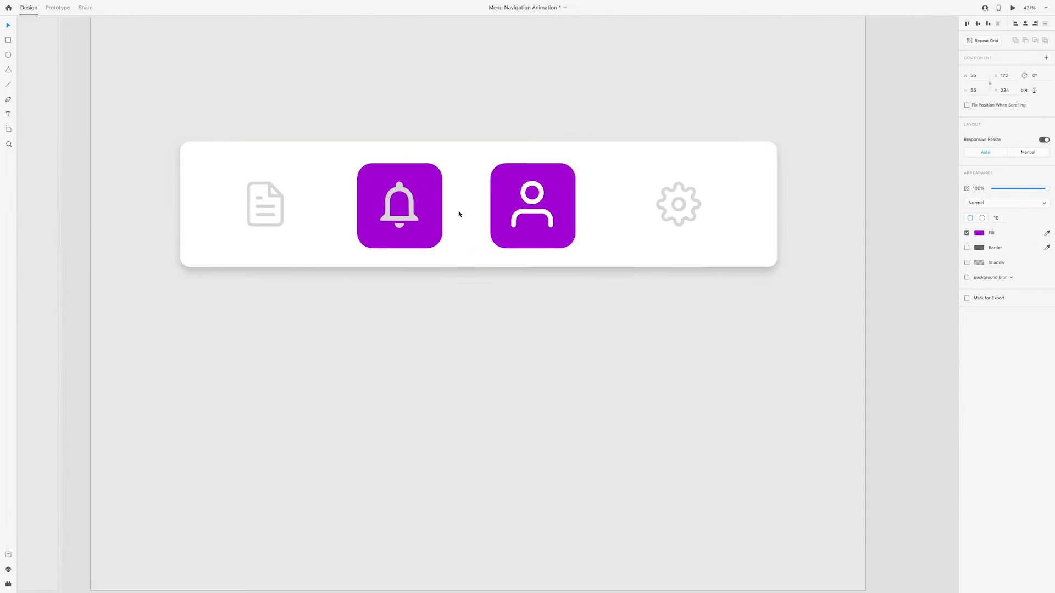
{"action": "scroll", "coordinate": [459, 214], "scroll_direction": "down", "scroll_amount": 5}
{"action": "scroll", "coordinate": [459, 205], "scroll_direction": "up", "scroll_amount": 5}
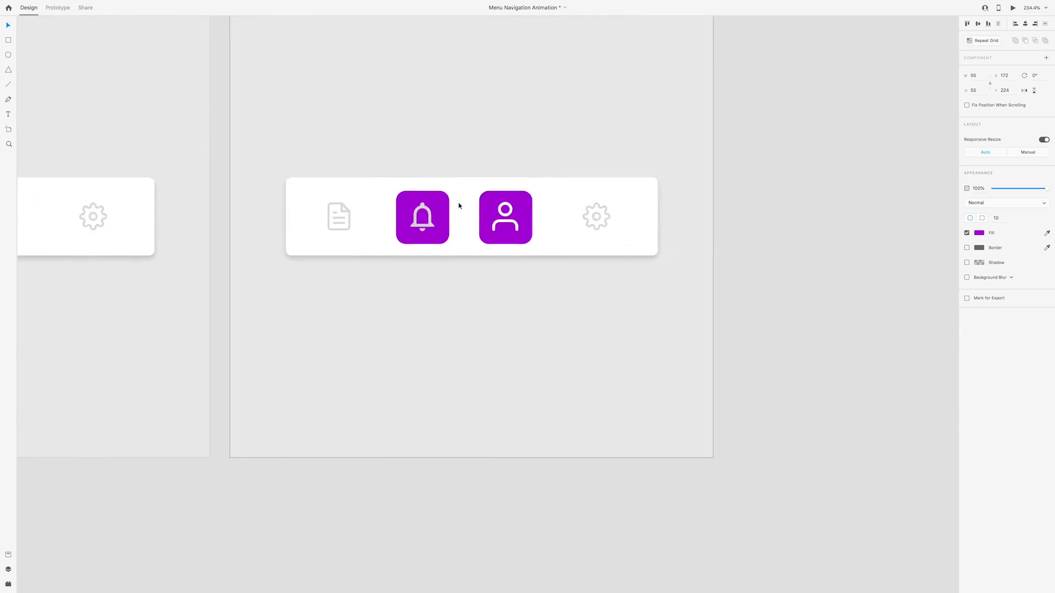
{"action": "key", "text": "alt"}
{"action": "left_click_drag", "start_coordinate": [422, 202], "coordinate": [400, 222]}
{"action": "key", "text": "super+z"}
{"action": "left_click_drag", "start_coordinate": [441, 182], "coordinate": [395, 234]}
{"action": "left_click_drag", "start_coordinate": [391, 272], "coordinate": [394, 300]}
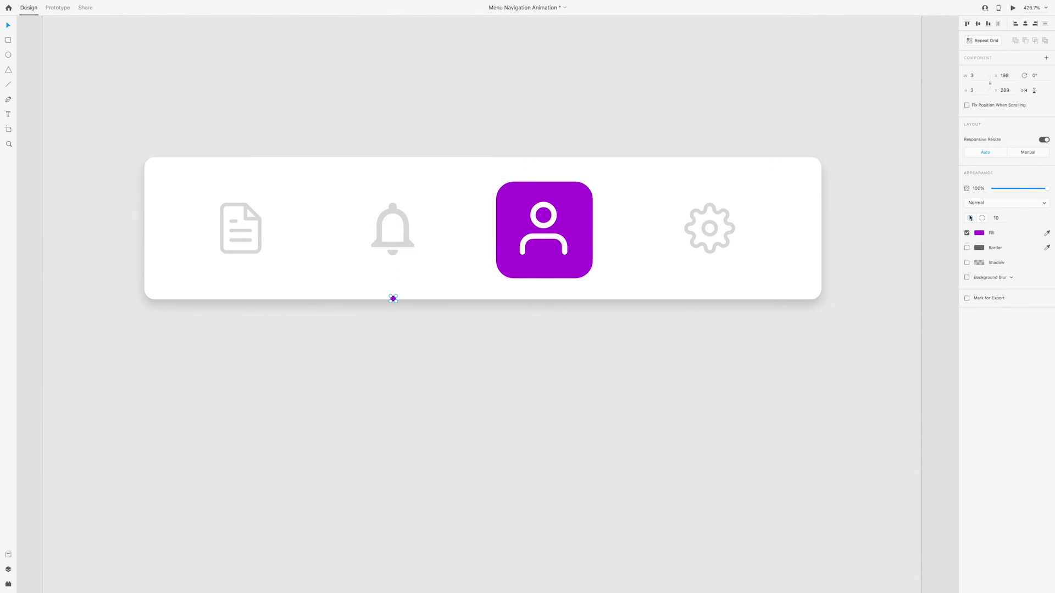
{"action": "left_click_drag", "start_coordinate": [1048, 190], "coordinate": [846, 185]}
Step: Duplicate the custom – 9 artboard and place the copy beside it
{"action": "scroll", "coordinate": [499, 258], "scroll_direction": "down", "scroll_amount": 5}
{"action": "scroll", "coordinate": [532, 250], "scroll_direction": "up", "scroll_amount": 4}
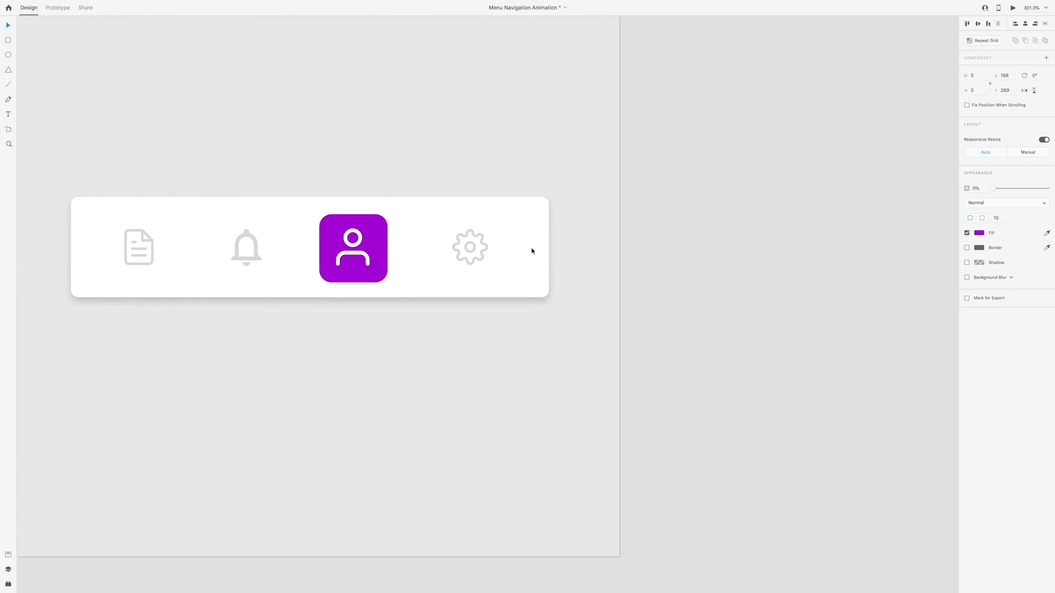
{"action": "scroll", "coordinate": [395, 256], "scroll_direction": "down", "scroll_amount": 5}
{"action": "left_click", "coordinate": [249, 144]}
{"action": "left_click", "coordinate": [211, 101]}
{"action": "left_click_drag", "start_coordinate": [211, 103], "coordinate": [522, 114]}
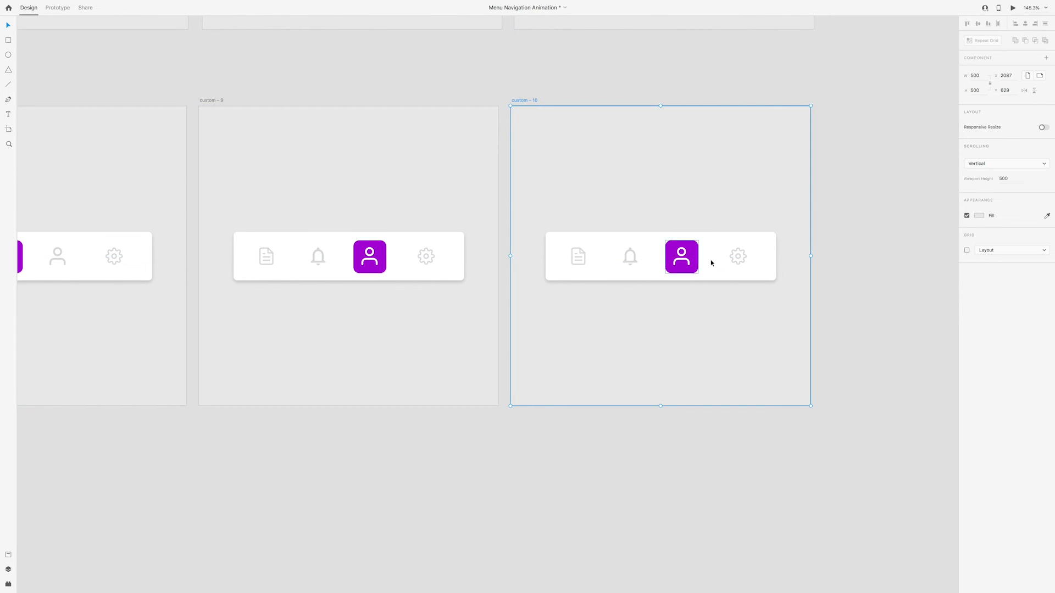
Step: Enlarge the hidden square beneath the gear to 55 × 55 behind the icon, with 100% opacity and a corner radius of 10
{"action": "scroll", "coordinate": [772, 279], "scroll_direction": "up", "scroll_amount": 4}
{"action": "scroll", "coordinate": [772, 279], "scroll_direction": "up", "scroll_amount": 1}
{"action": "left_click_drag", "start_coordinate": [666, 337], "coordinate": [503, 381]}
{"action": "left_click", "coordinate": [529, 332]}
{"action": "left_click_drag", "start_coordinate": [530, 331], "coordinate": [578, 219]}
{"action": "scroll", "coordinate": [556, 261], "scroll_direction": "up", "scroll_amount": 3}
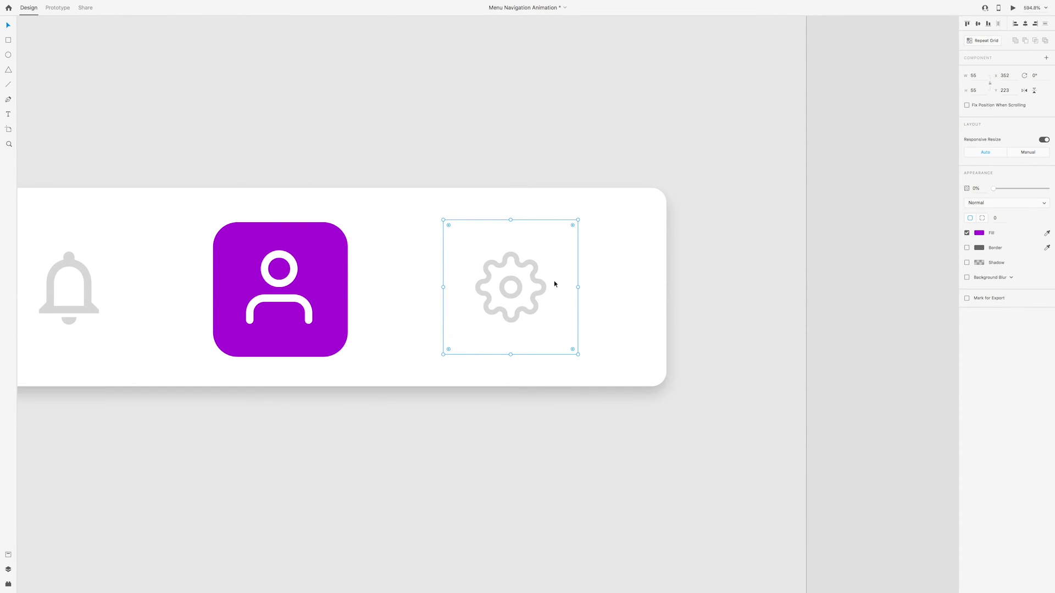
{"action": "left_click_drag", "start_coordinate": [995, 190], "coordinate": [1047, 188]}
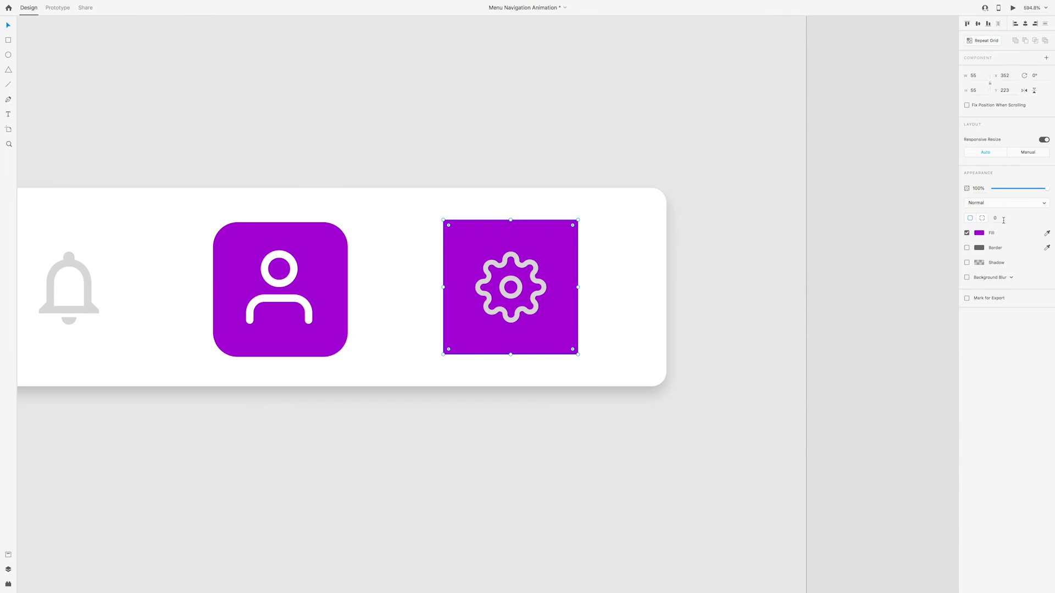
{"action": "key", "text": "Return"}
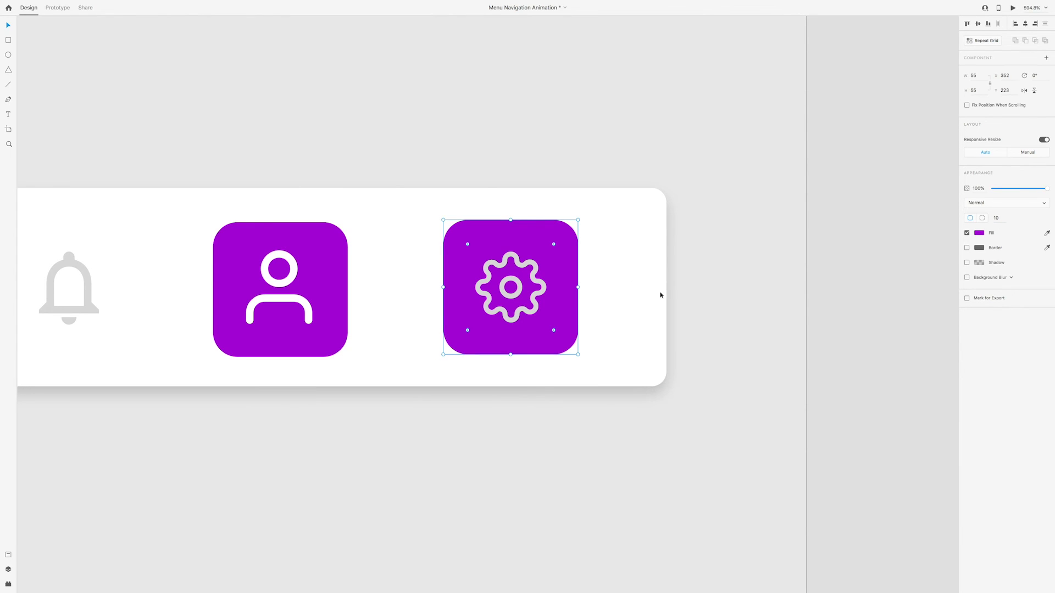
Step: Recolor the gear icon on custom – 10 to white
{"action": "left_click", "coordinate": [534, 289]}
{"action": "left_click", "coordinate": [633, 274]}
{"action": "scroll", "coordinate": [466, 288], "scroll_direction": "down", "scroll_amount": 1}
Step: Set the person icon's border on custom – 10 to the gray sampled from the bell icon
{"action": "left_click", "coordinate": [303, 297]}
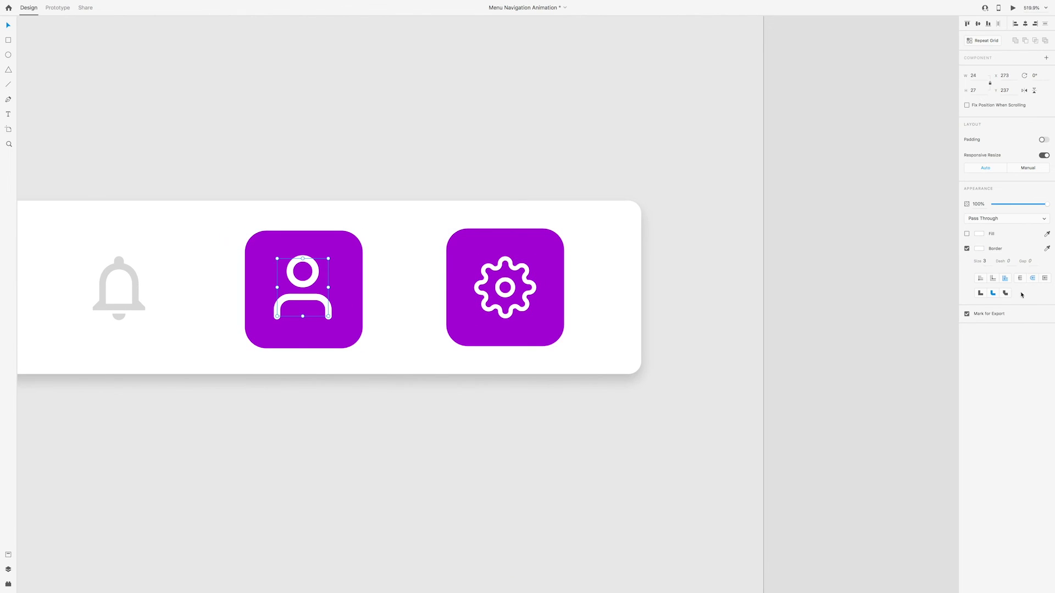
{"action": "left_click", "coordinate": [1048, 249]}
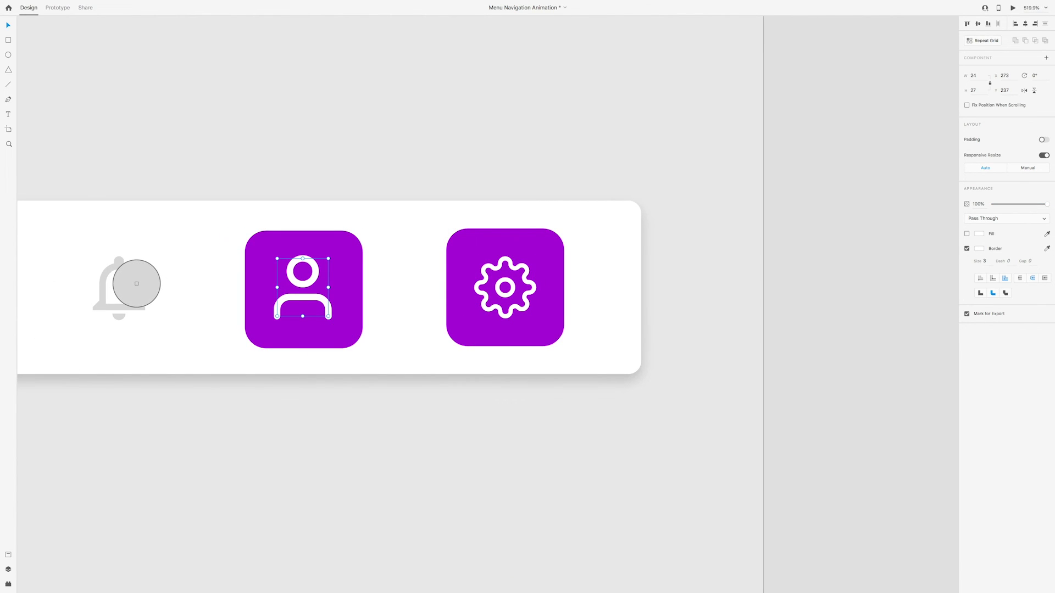
{"action": "left_click", "coordinate": [134, 283]}
Step: Shrink the person icon's purple square to 3 × 3, move it onto the bar's lower edge, and set its opacity to 0%
{"action": "left_click", "coordinate": [355, 265]}
{"action": "left_click_drag", "start_coordinate": [362, 231], "coordinate": [307, 269]}
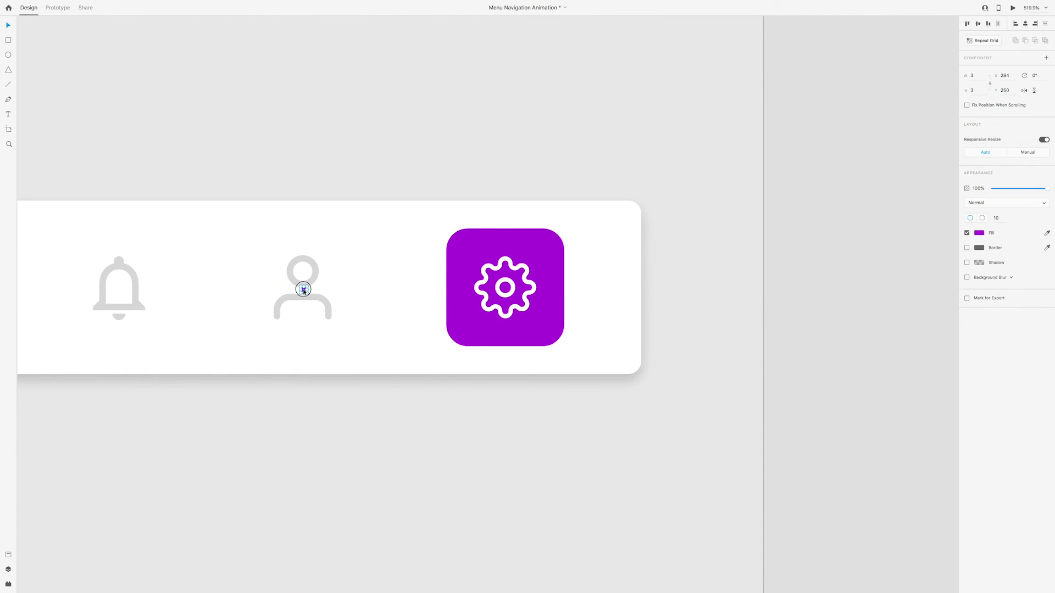
{"action": "left_click_drag", "start_coordinate": [304, 291], "coordinate": [304, 375]}
{"action": "scroll", "coordinate": [460, 238], "scroll_direction": "down", "scroll_amount": 10}
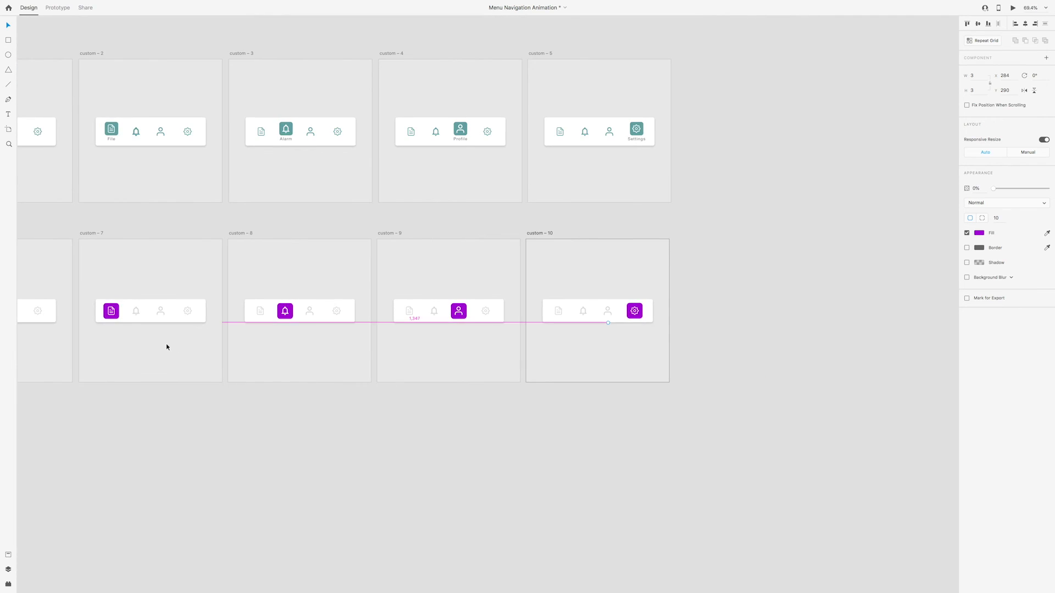
Step: Link the file icon on custom – 6 to custom – 7 with a Tap-triggered Auto-Animate, Snap easing and 0.4 s duration
{"action": "left_click_drag", "start_coordinate": [26, 317], "coordinate": [213, 309]}
{"action": "scroll", "coordinate": [209, 316], "scroll_direction": "up", "scroll_amount": 6}
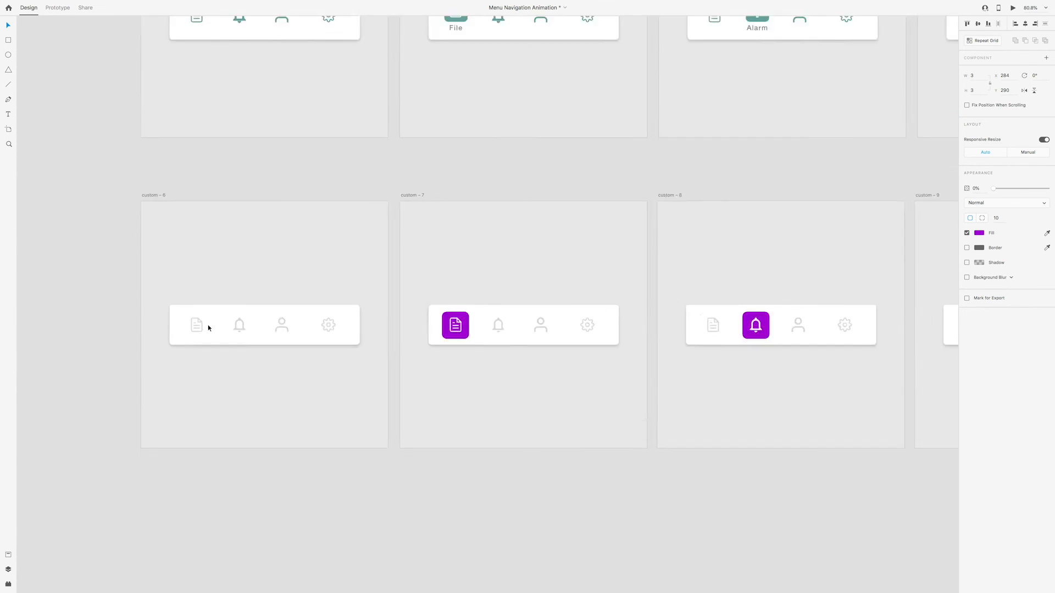
{"action": "left_click", "coordinate": [196, 329]}
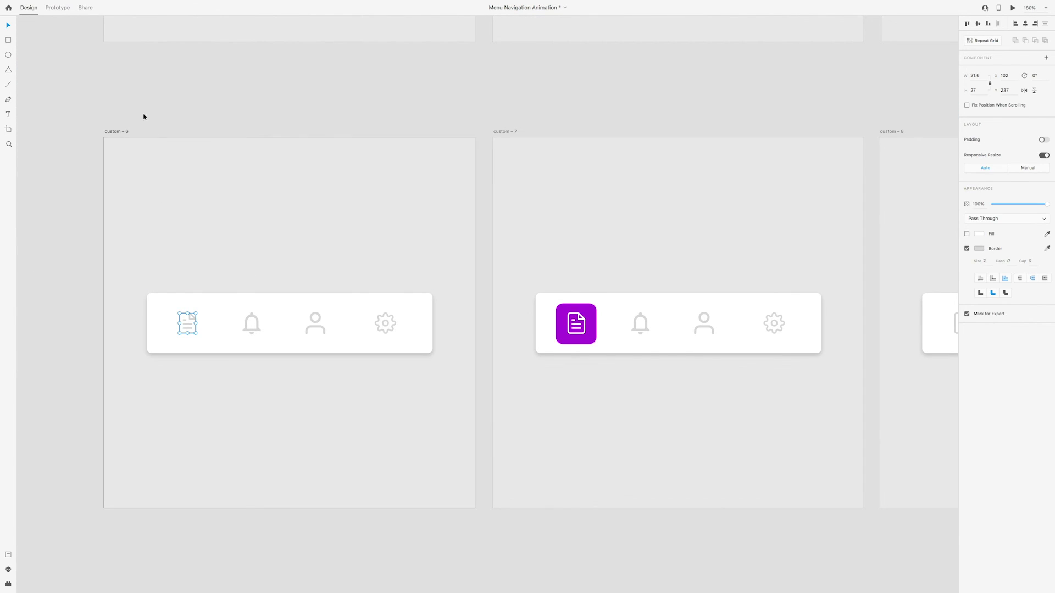
{"action": "left_click", "coordinate": [58, 8]}
{"action": "left_click_drag", "start_coordinate": [196, 322], "coordinate": [457, 402]}
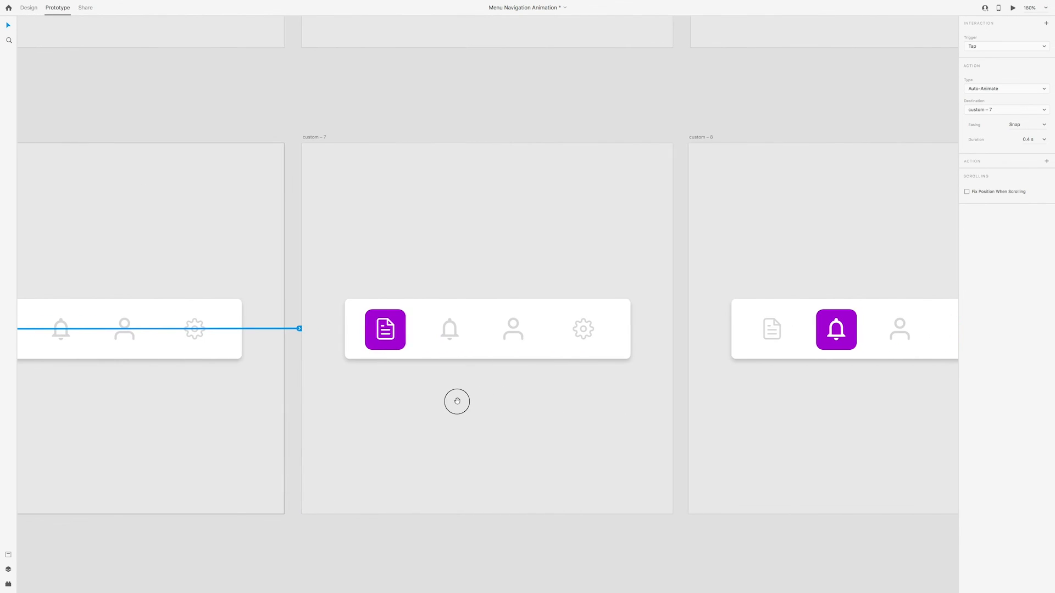
{"action": "left_click", "coordinate": [1023, 88]}
{"action": "left_click", "coordinate": [1015, 87]}
{"action": "left_click", "coordinate": [1044, 140]}
{"action": "left_click", "coordinate": [1033, 156]}
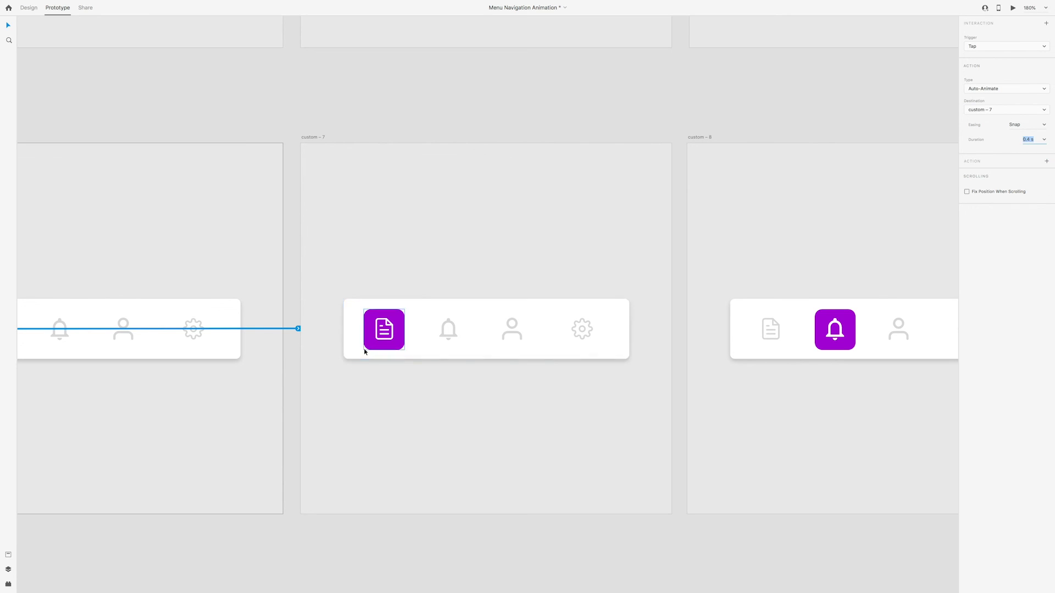
Step: Link the bell icon on custom – 7 to custom – 8 with a Tap trigger and Auto-Animate, Snap easing, 0.4 s
{"action": "scroll", "coordinate": [384, 342], "scroll_direction": "down", "scroll_amount": 2}
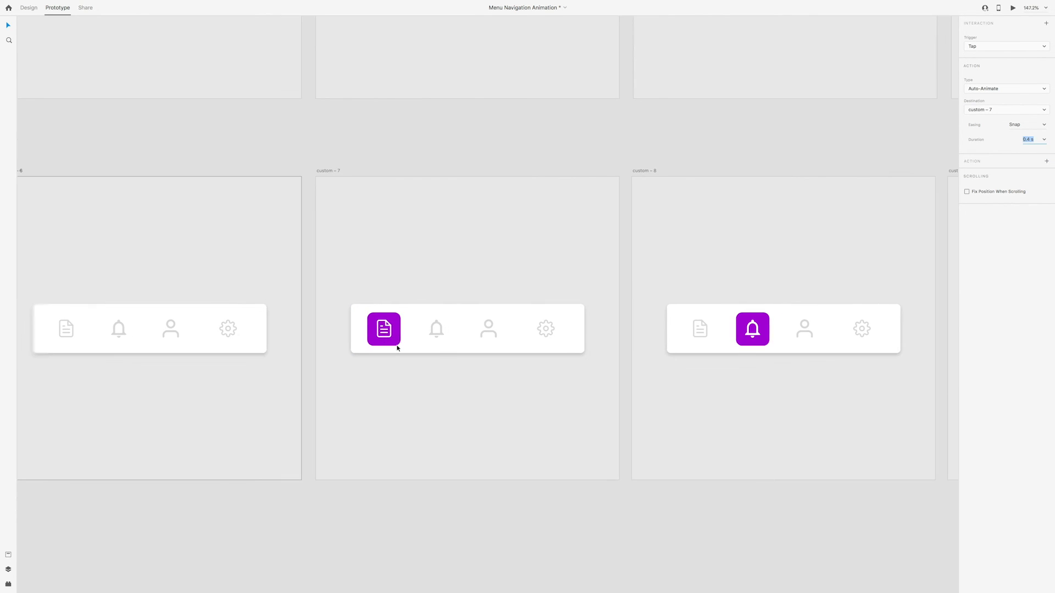
{"action": "left_click", "coordinate": [124, 336]}
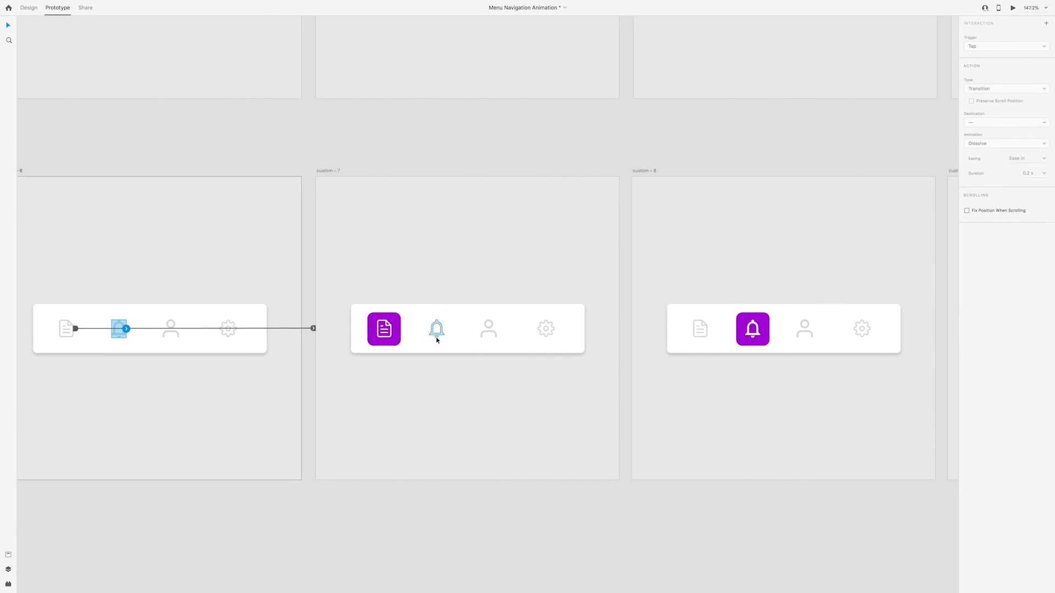
{"action": "double_click", "coordinate": [438, 337]}
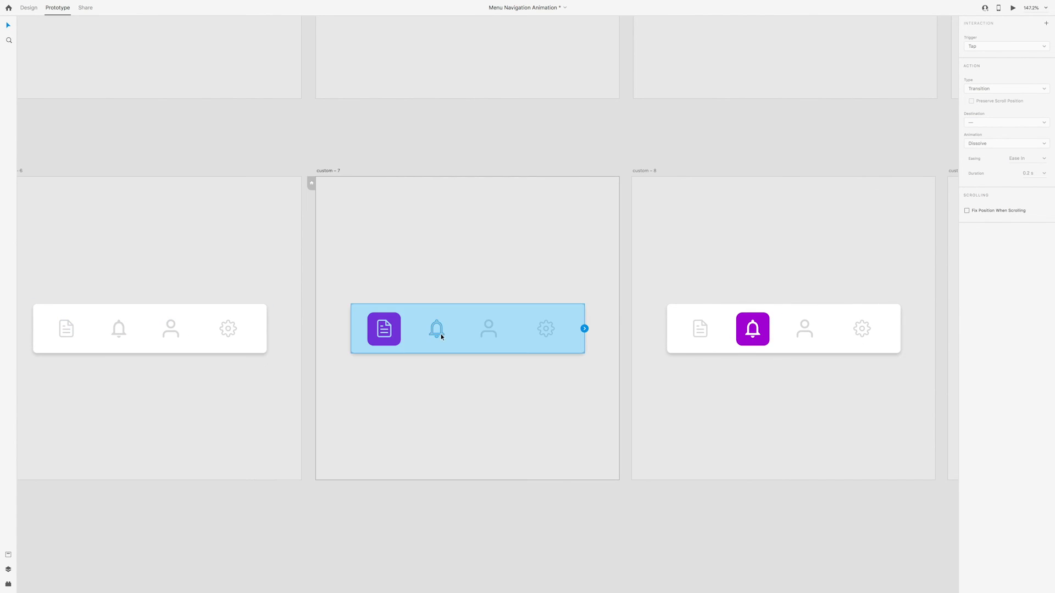
{"action": "left_click_drag", "start_coordinate": [444, 330], "coordinate": [762, 330]}
Step: Link the person icon on custom – 8 to custom – 9 with a Tap trigger and Auto-Animate, Snap easing, 0.4 s
{"action": "left_click_drag", "start_coordinate": [748, 389], "coordinate": [410, 372]}
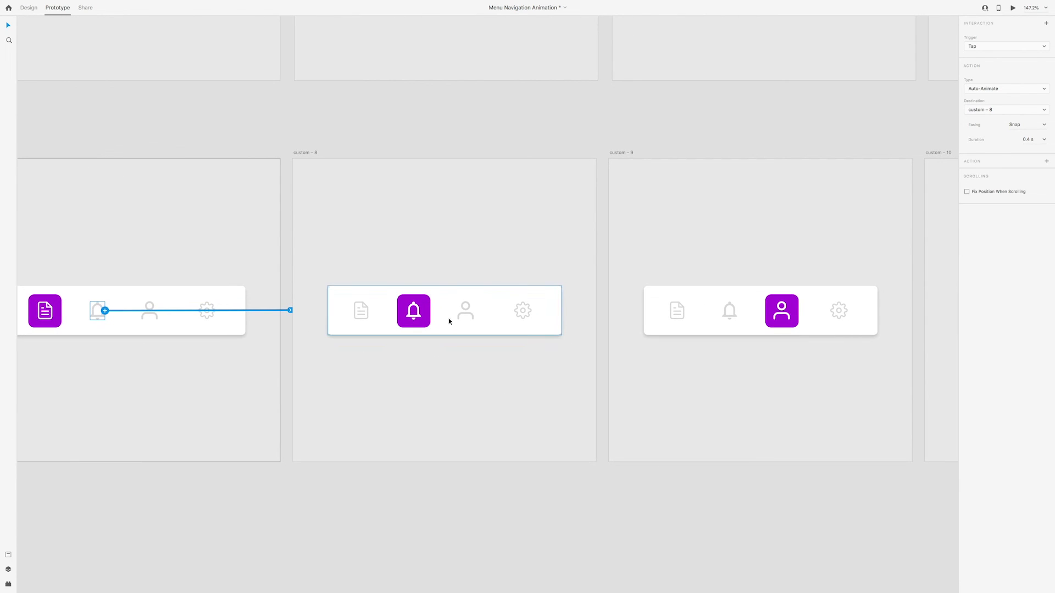
{"action": "left_click", "coordinate": [465, 311]}
{"action": "left_click_drag", "start_coordinate": [473, 310], "coordinate": [761, 311]}
Step: Link the gear icon on custom – 9 to the custom – 10 artboard
{"action": "scroll", "coordinate": [638, 312], "scroll_direction": "down", "scroll_amount": 5}
{"action": "left_click_drag", "start_coordinate": [712, 340], "coordinate": [521, 347]}
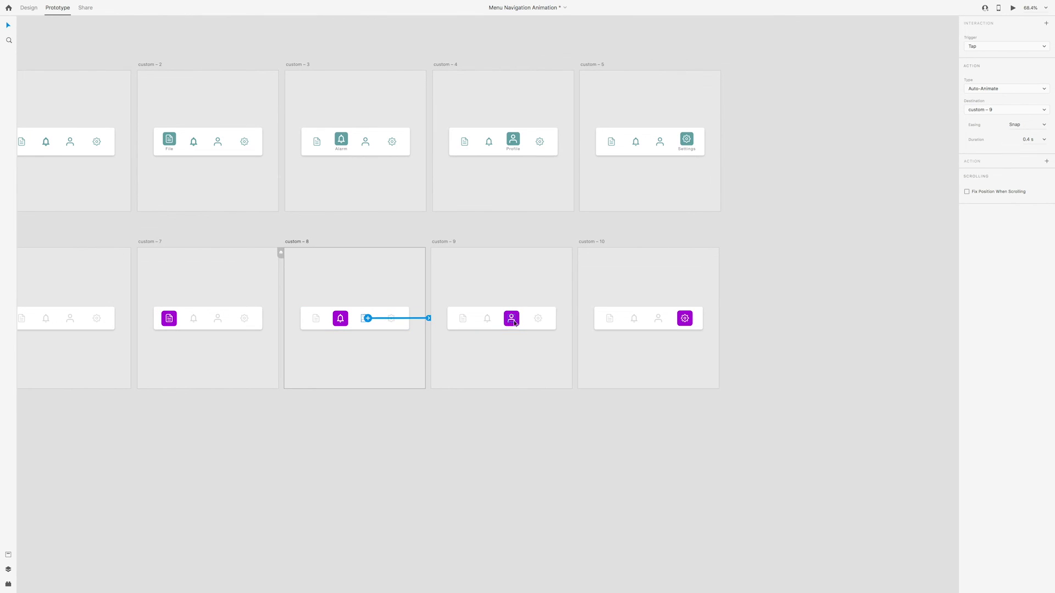
{"action": "left_click", "coordinate": [537, 324]}
{"action": "left_click_drag", "start_coordinate": [542, 319], "coordinate": [268, 345]}
Step: Preview the prototype starting from the custom – 6 artboard with all four icons in gray
{"action": "left_click", "coordinate": [611, 322]}
{"action": "scroll", "coordinate": [695, 324], "scroll_direction": "down", "scroll_amount": 3}
{"action": "left_click", "coordinate": [268, 344]}
{"action": "key", "text": "super+Return"}
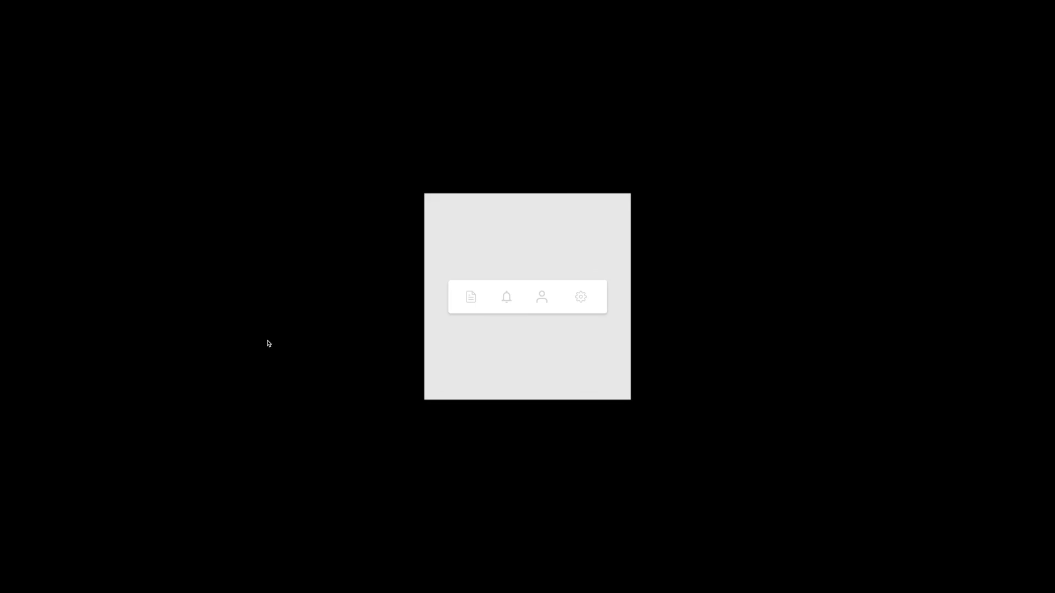